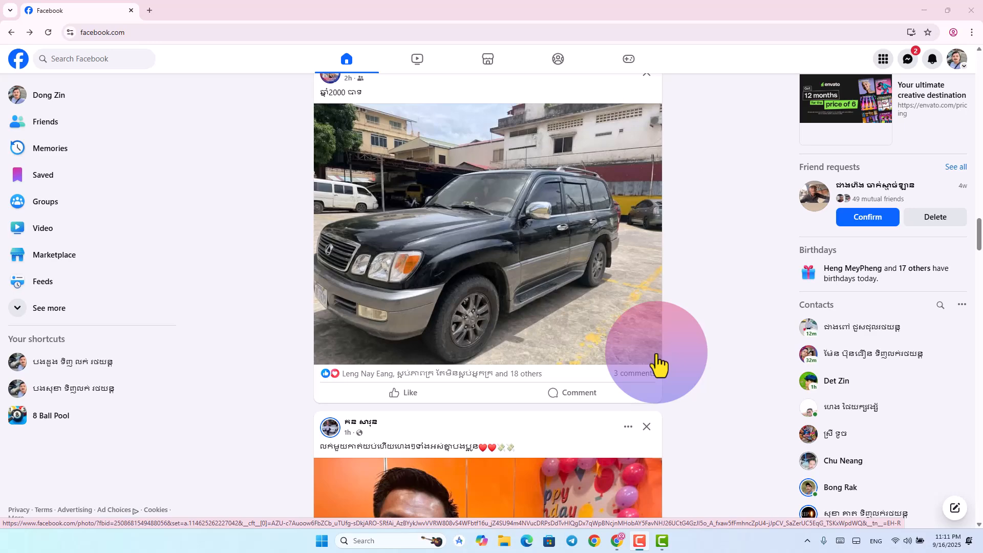
# Switch from the personal profile to the first car-trading Page in the account's profile list
pyautogui.scroll(3, 224, 251)
pyautogui.scroll(-3, 224, 251)
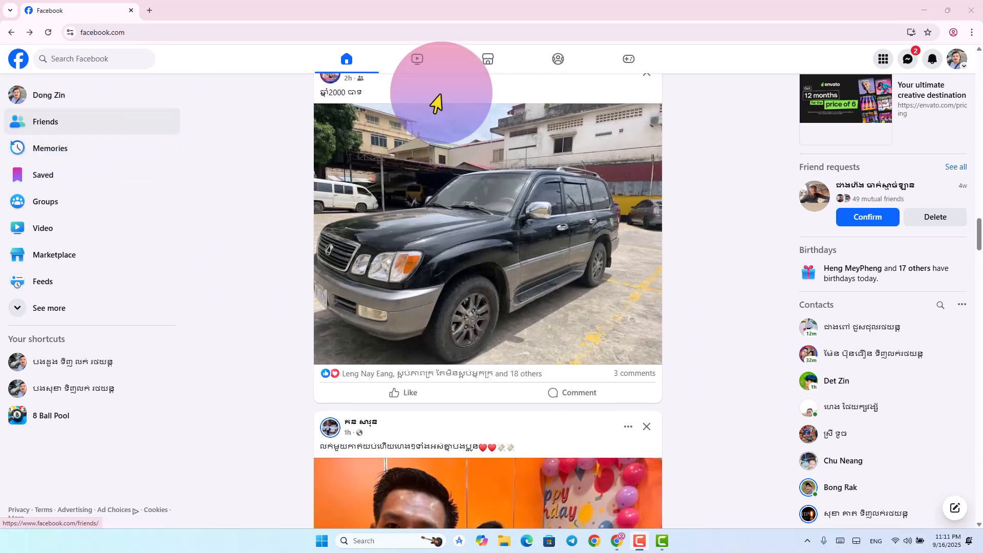
pyautogui.click(958, 73)
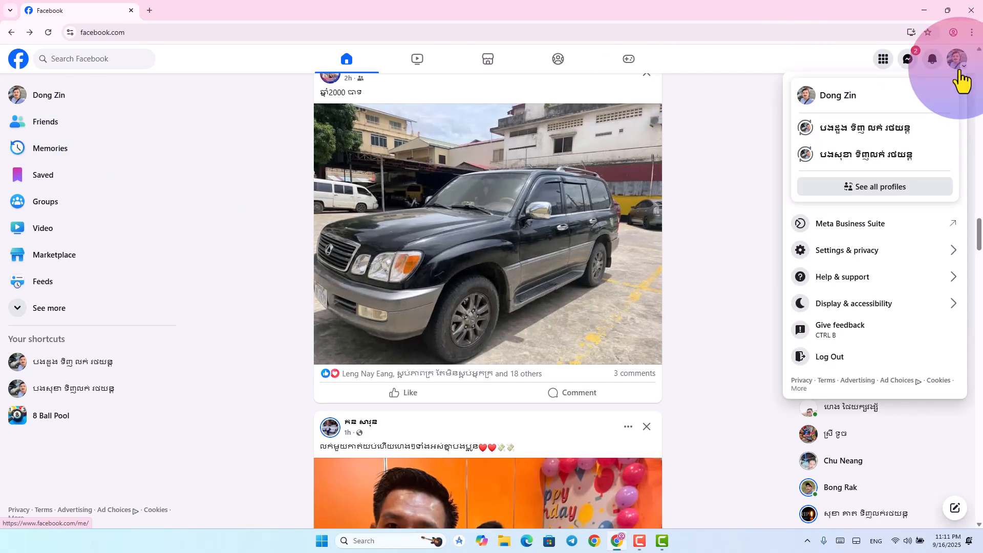
pyautogui.click(855, 131)
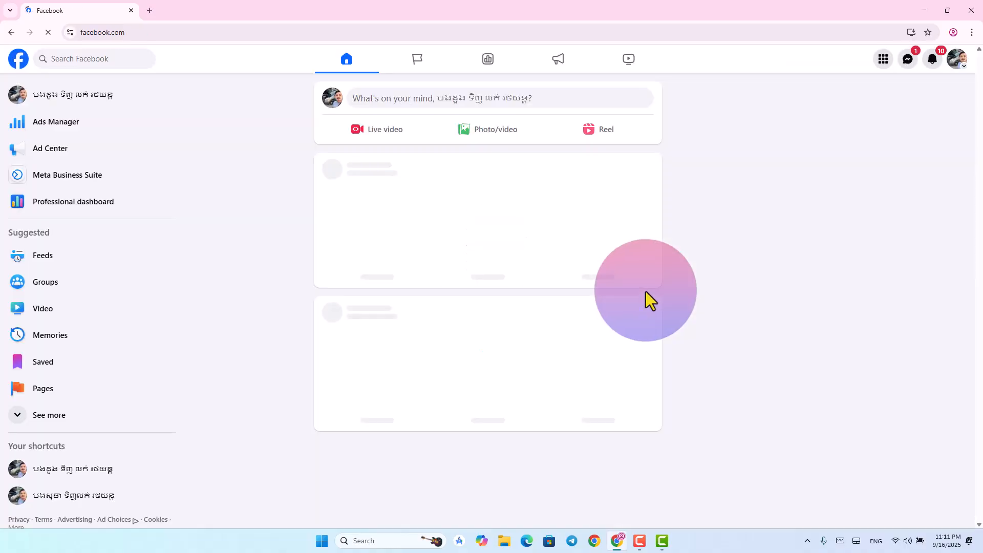
# Browse the Page's home feed and open the Page's own profile
pyautogui.scroll(-10, 598, 308)
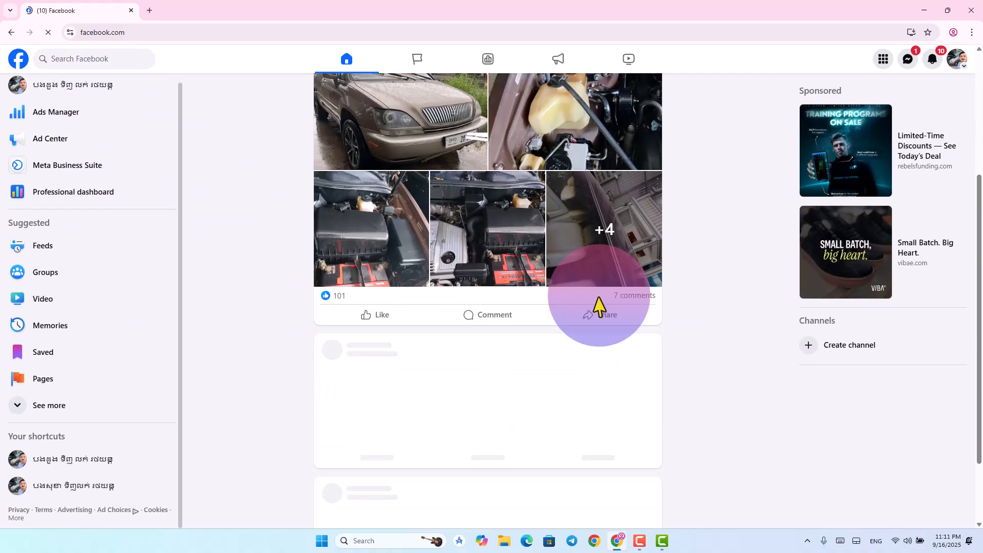
pyautogui.scroll(-4, 613, 293)
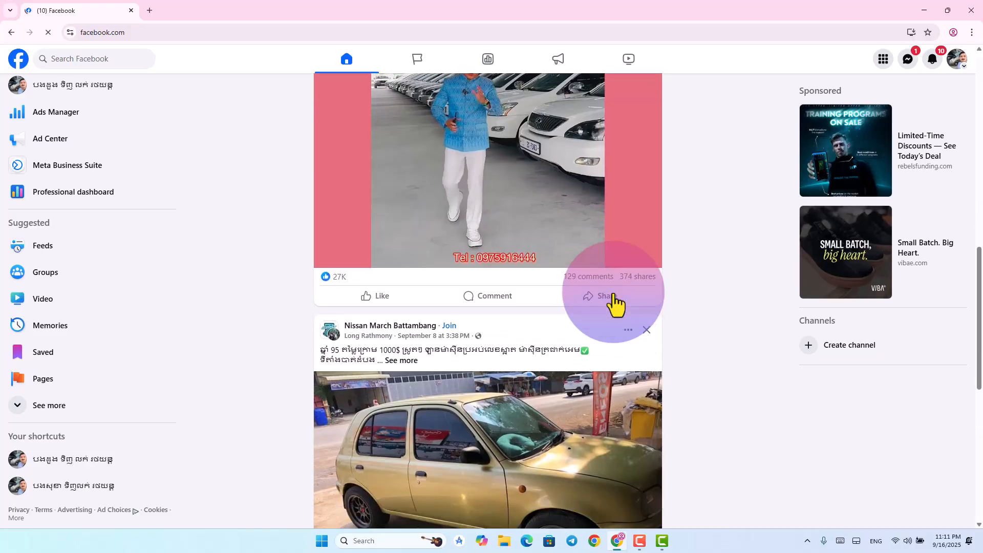
pyautogui.scroll(7, 614, 302)
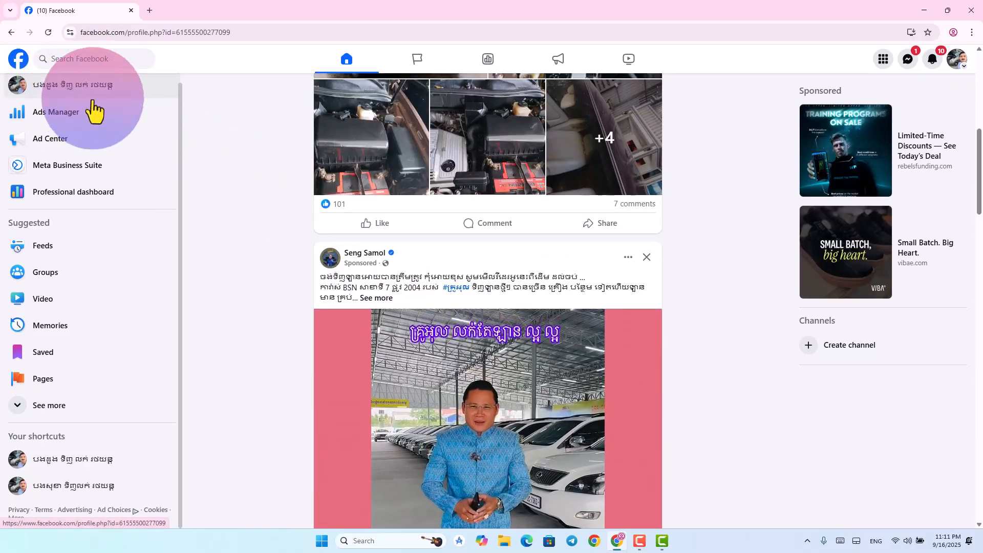
pyautogui.click(71, 87)
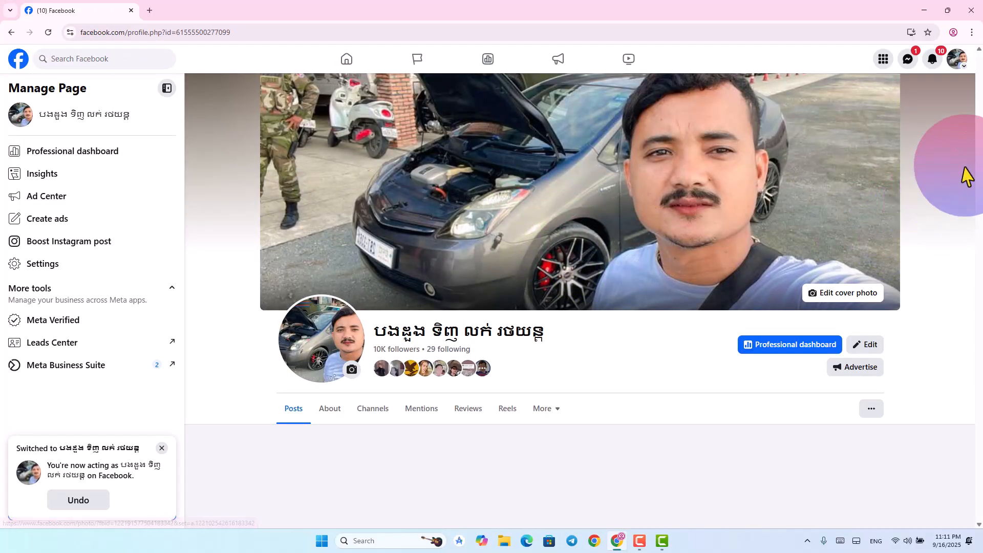
# Examine the Page's recent car posts and the boost status shown below them
pyautogui.scroll(-5, 932, 248)
pyautogui.scroll(-8, 930, 248)
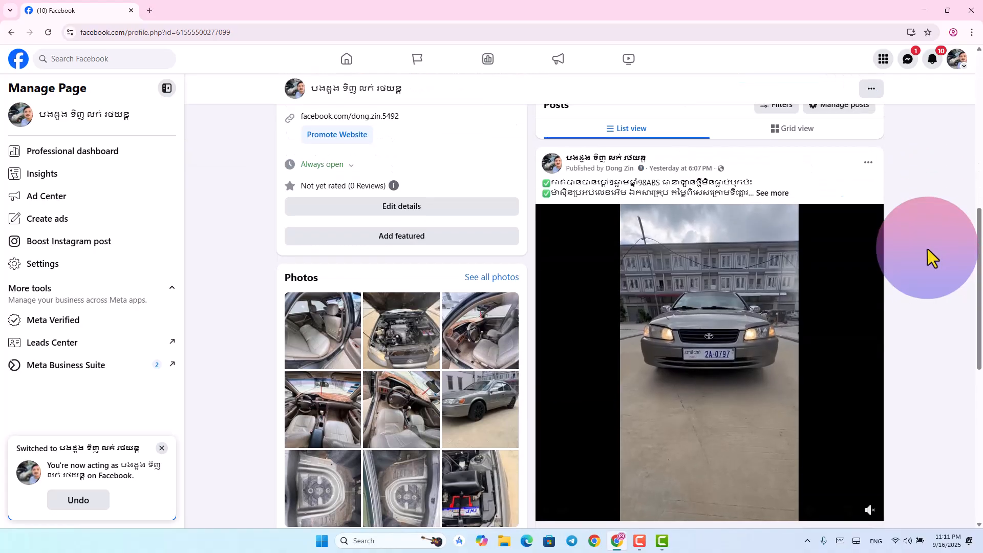
pyautogui.scroll(-3, 860, 322)
pyautogui.scroll(1, 849, 292)
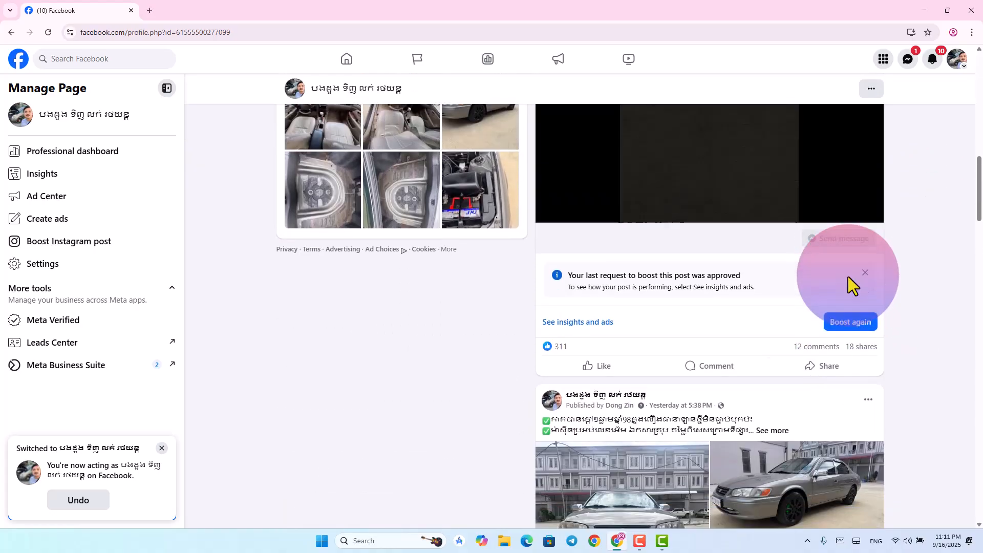
pyautogui.scroll(-1, 848, 277)
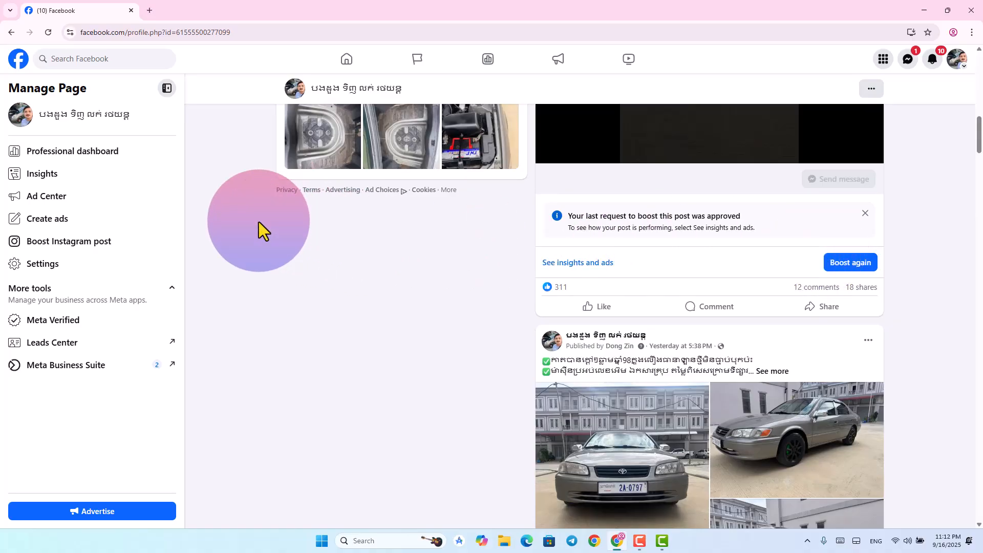
pyautogui.scroll(2, 208, 228)
pyautogui.scroll(-3, 318, 227)
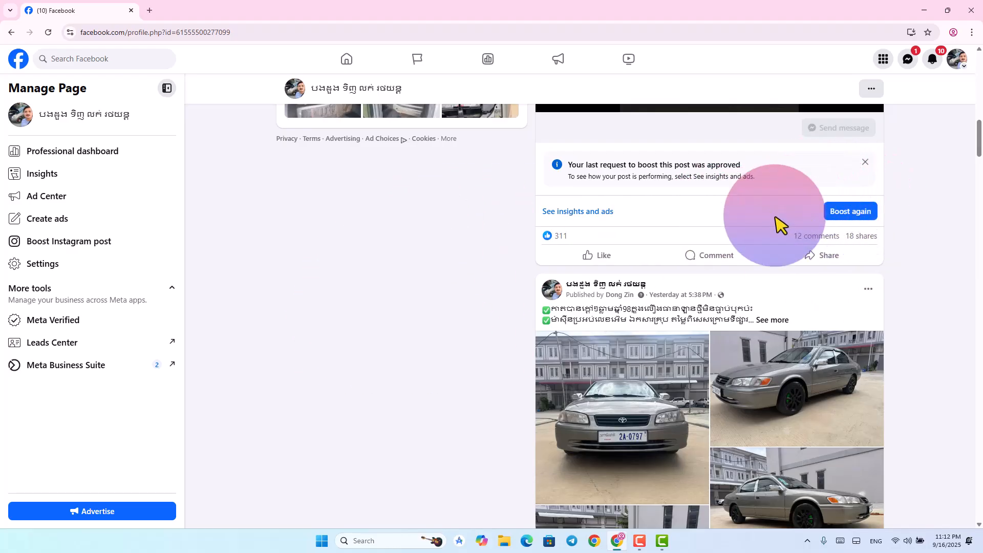
pyautogui.scroll(-1, 782, 343)
pyautogui.scroll(-3, 782, 343)
pyautogui.scroll(4, 621, 318)
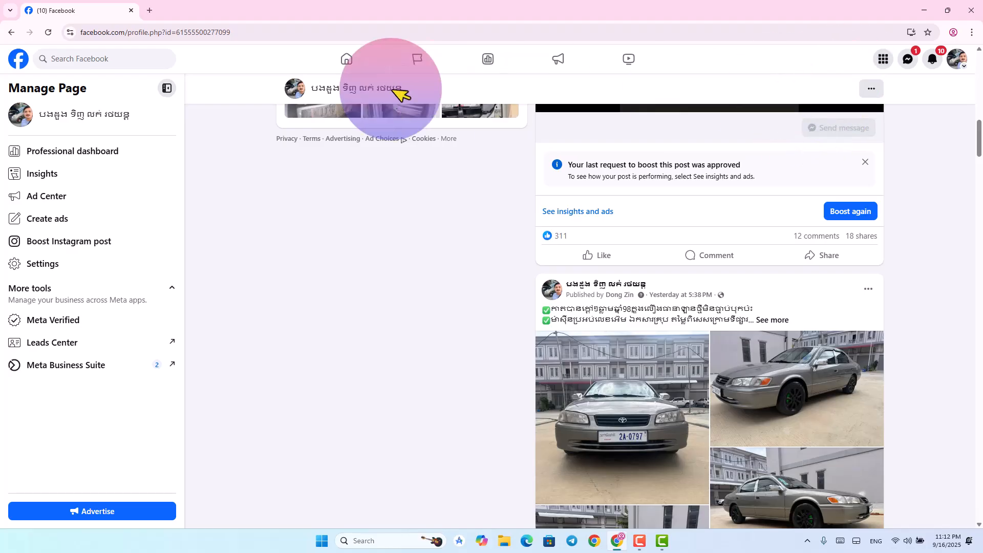
pyautogui.scroll(3, 133, 113)
pyautogui.scroll(-2, 307, 98)
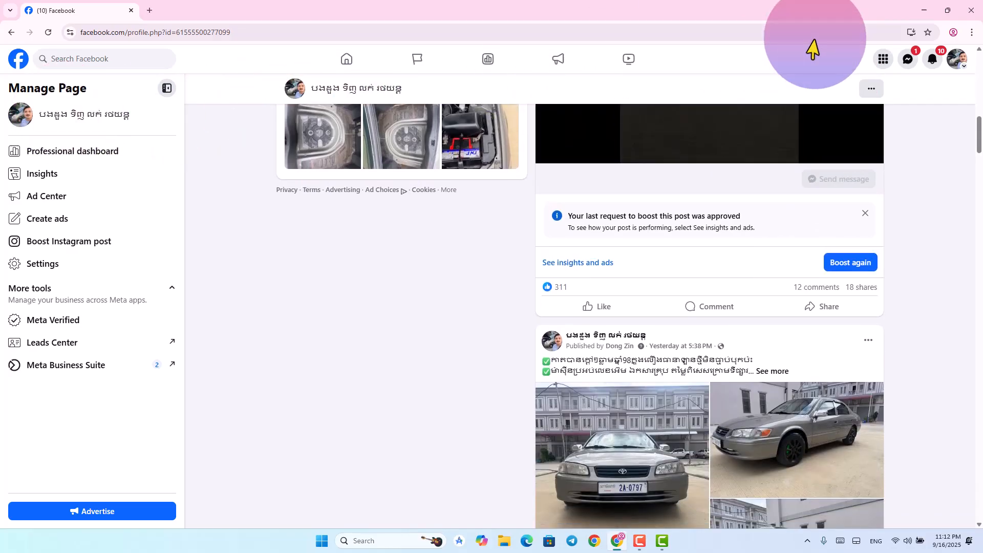
# Return to the Page's Facebook home and open its campaign list in Ads Manager
pyautogui.click(958, 63)
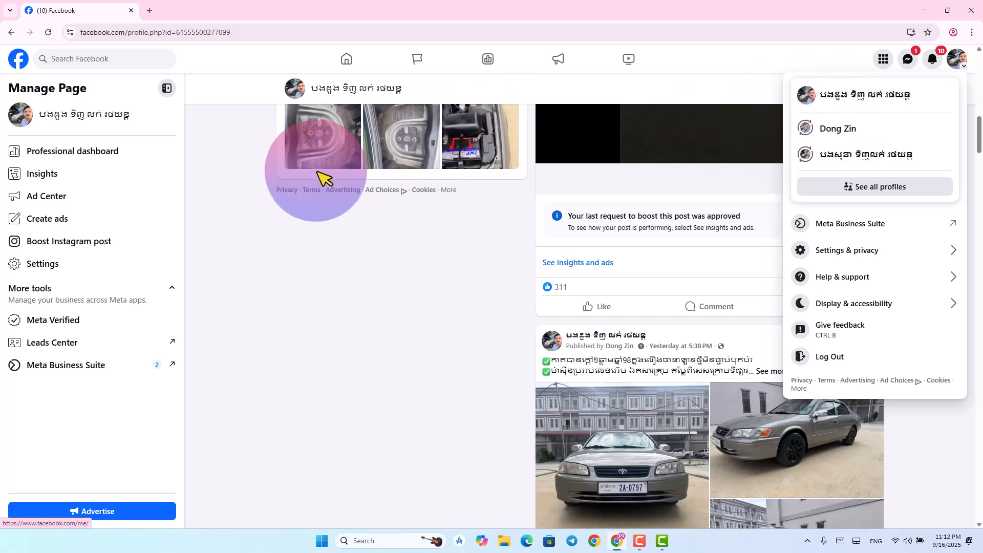
pyautogui.scroll(3, 159, 149)
pyautogui.click(18, 59)
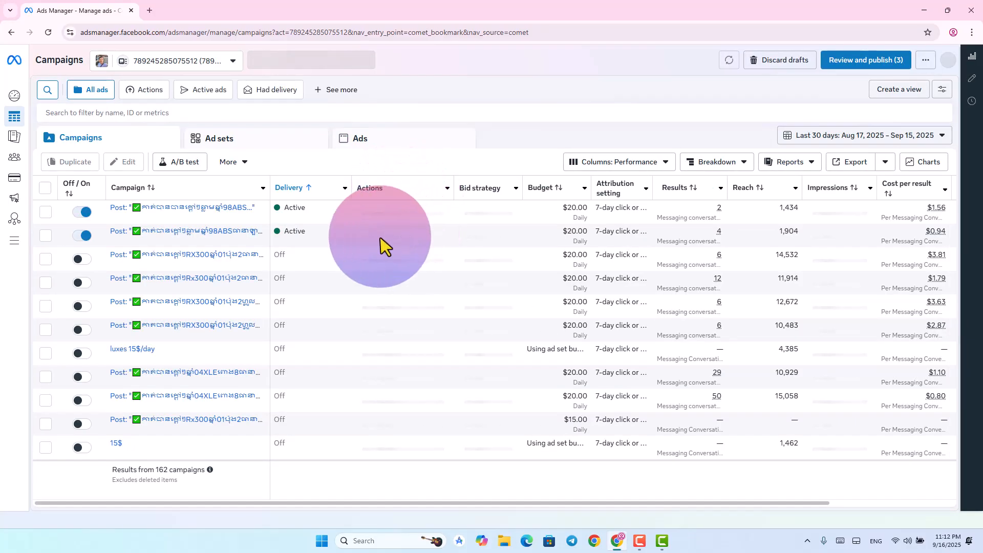
pyautogui.scroll(-1, 368, 241)
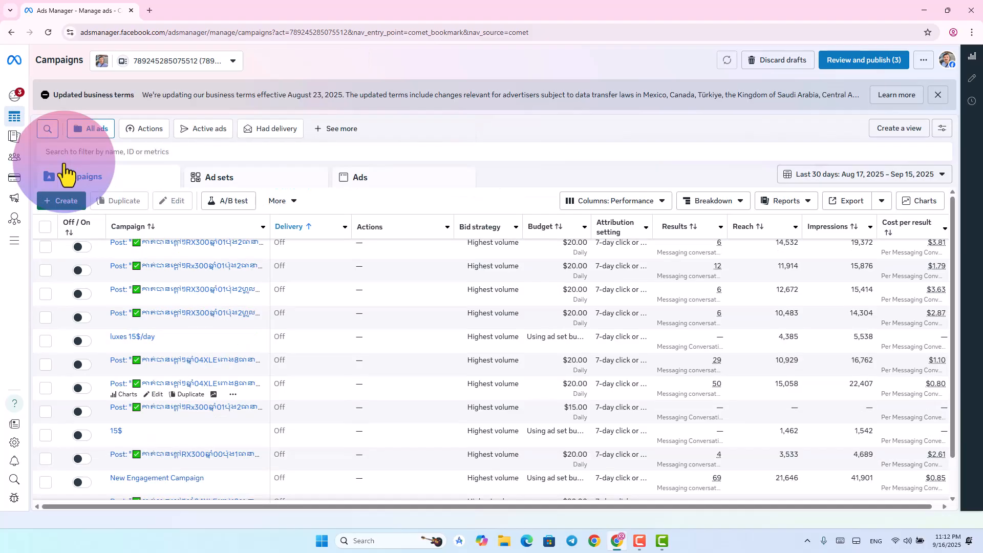
# Create a new Auction campaign with the Engagement objective and the Manual engagement campaign setup
pyautogui.click(62, 202)
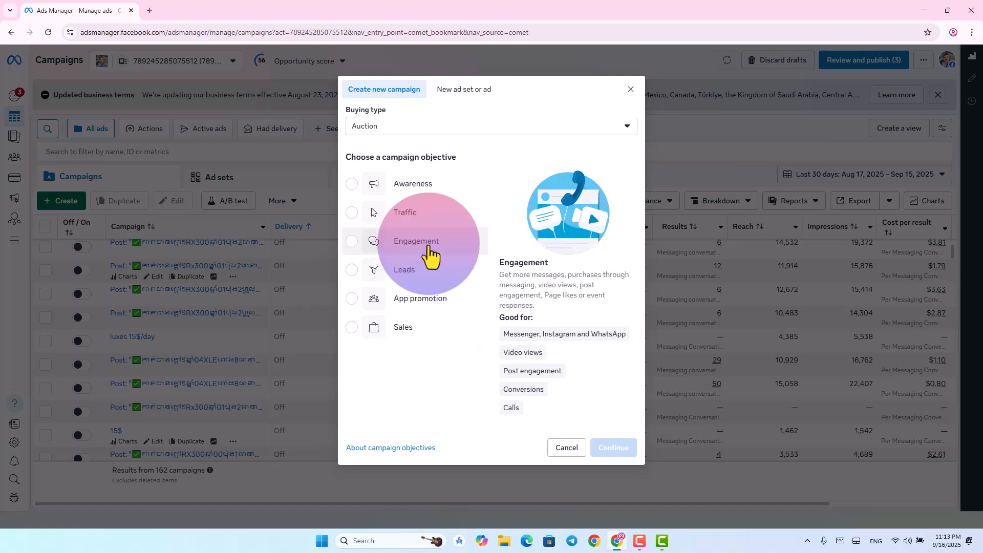
pyautogui.click(348, 243)
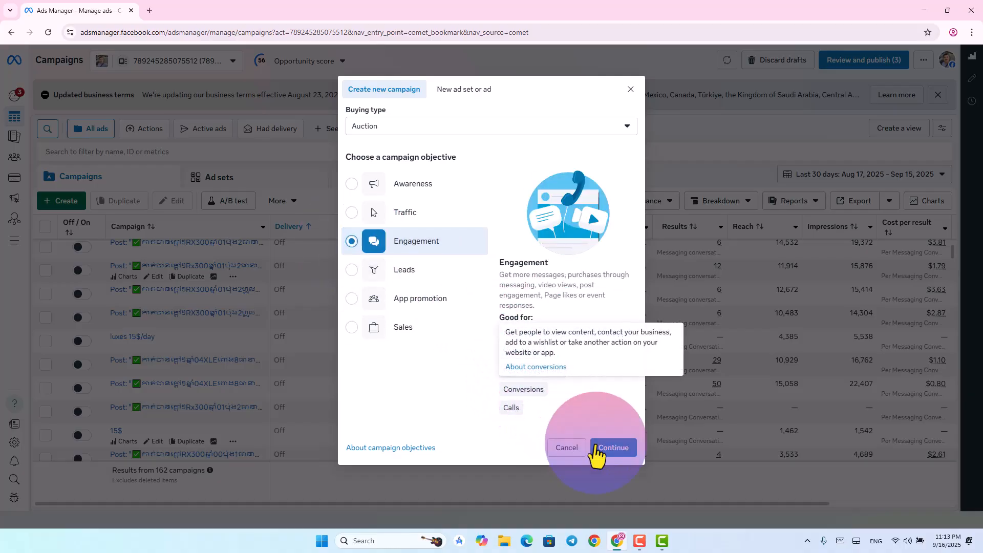
pyautogui.click(614, 448)
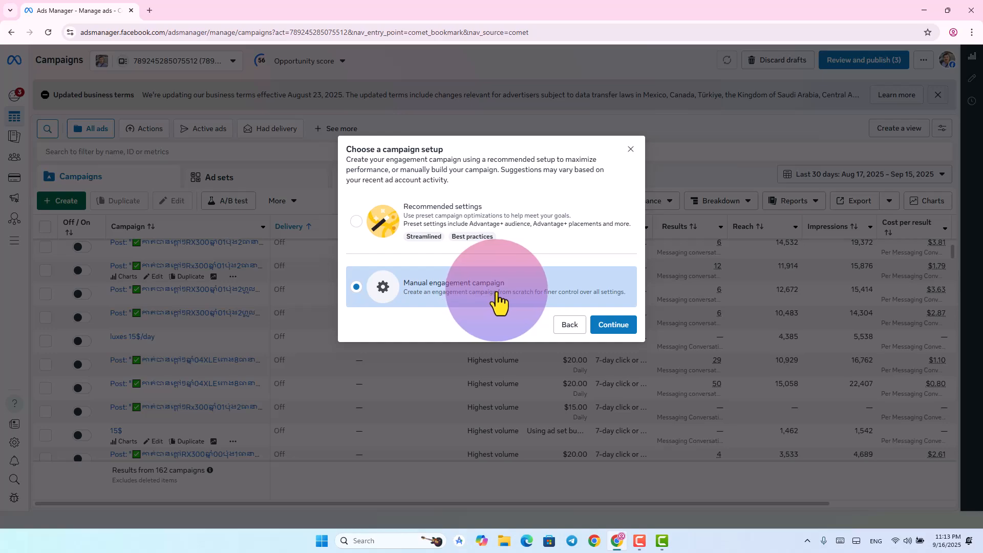
pyautogui.click(603, 320)
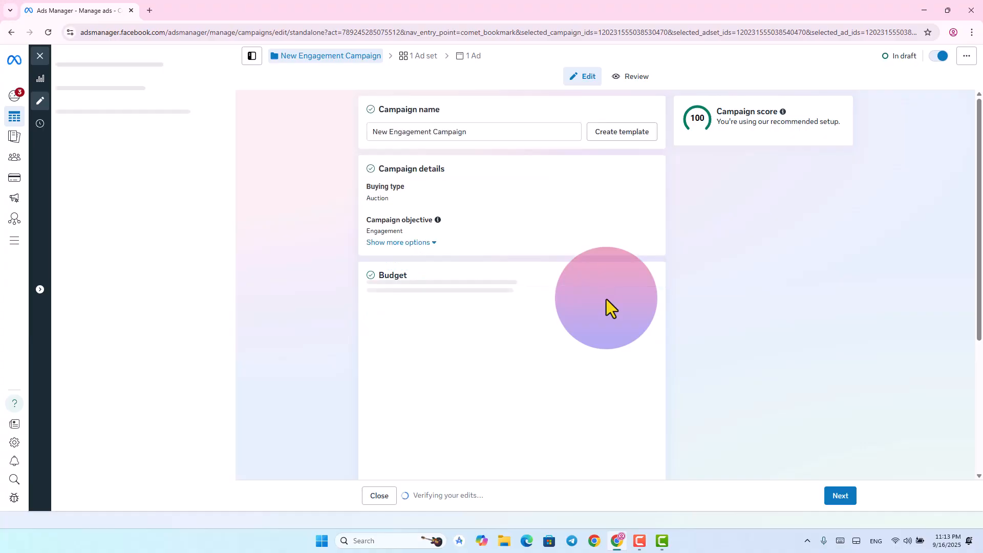
# Review the new campaign's name, objective and budget strategy, and continue to the ad set settings
pyautogui.moveTo(480, 132); pyautogui.dragTo(377, 153)
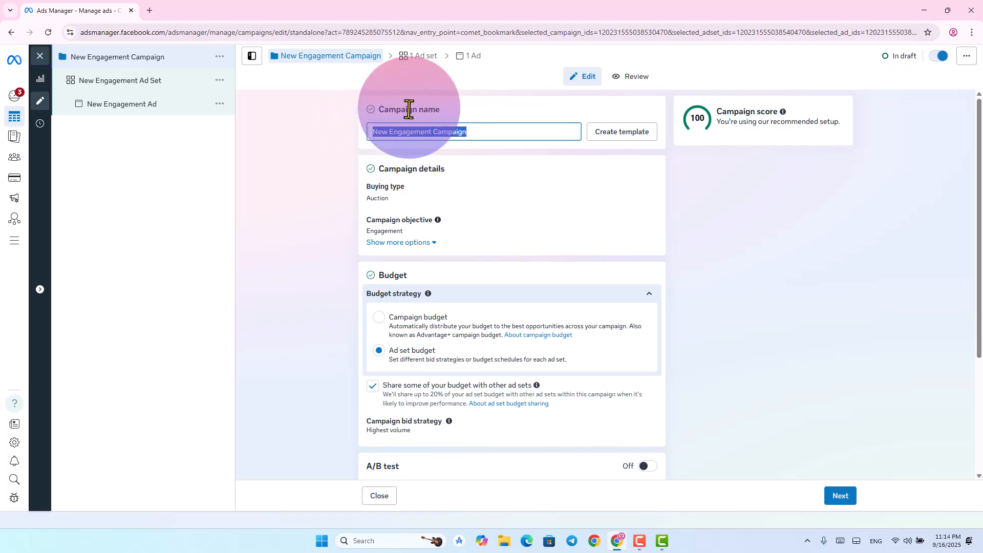
pyautogui.scroll(-3, 464, 177)
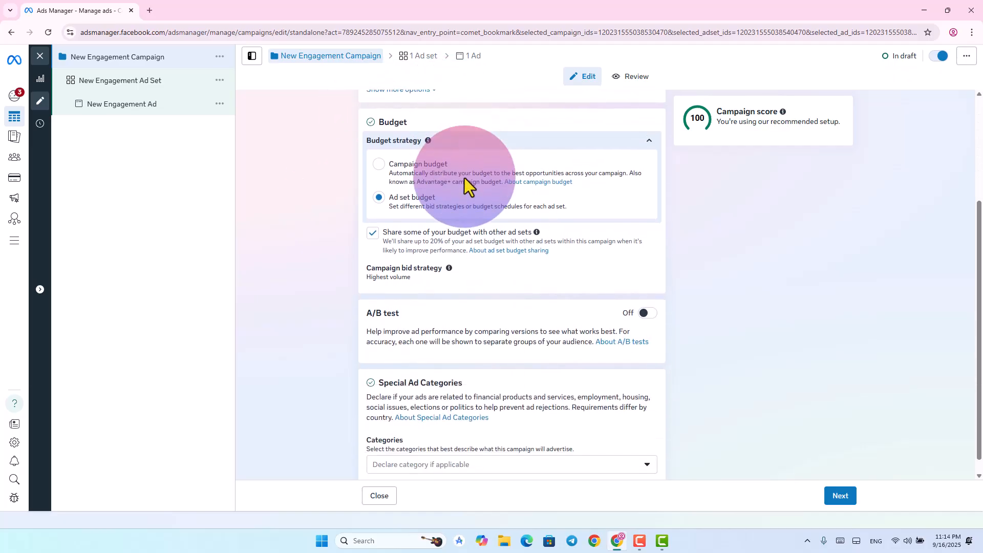
pyautogui.scroll(3, 465, 184)
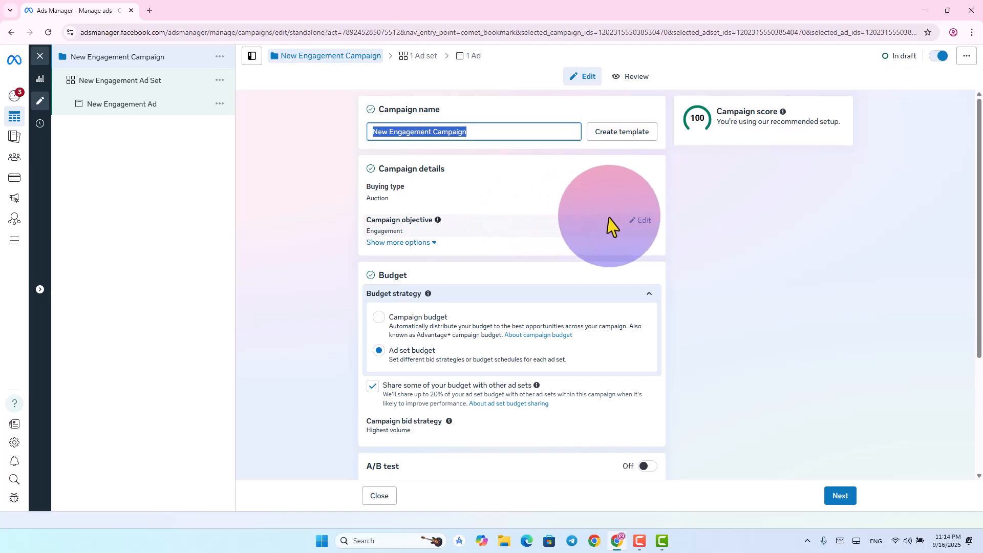
pyautogui.click(643, 221)
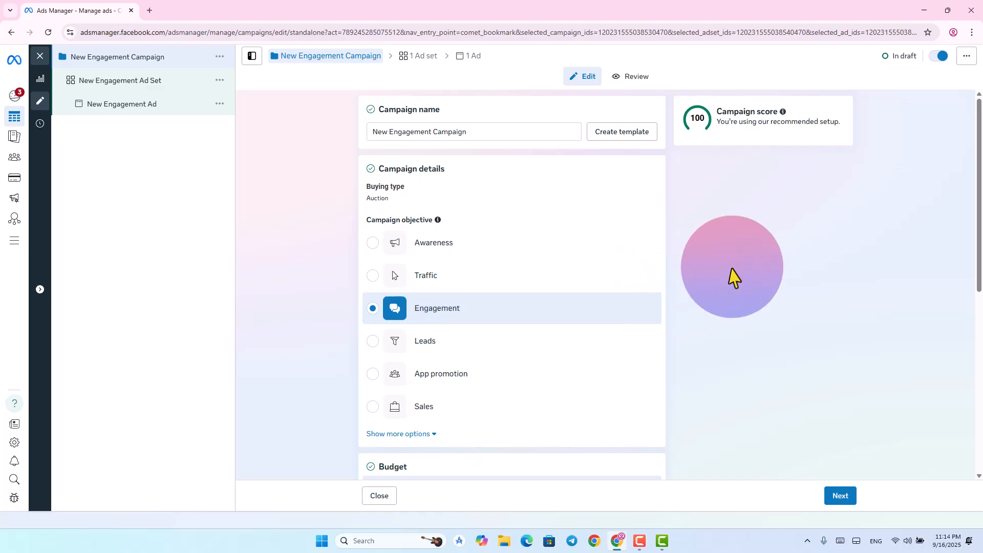
pyautogui.scroll(-4, 630, 329)
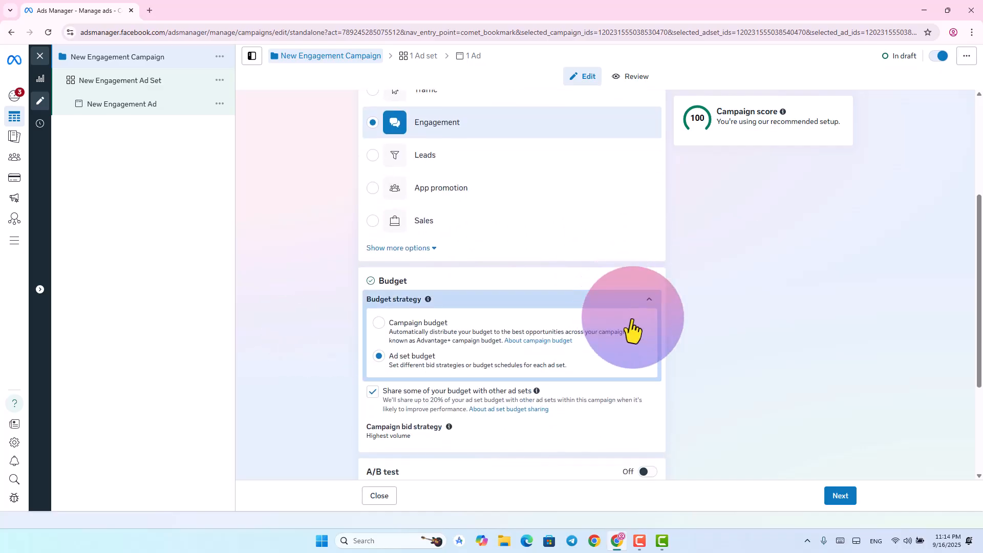
pyautogui.scroll(-3, 639, 330)
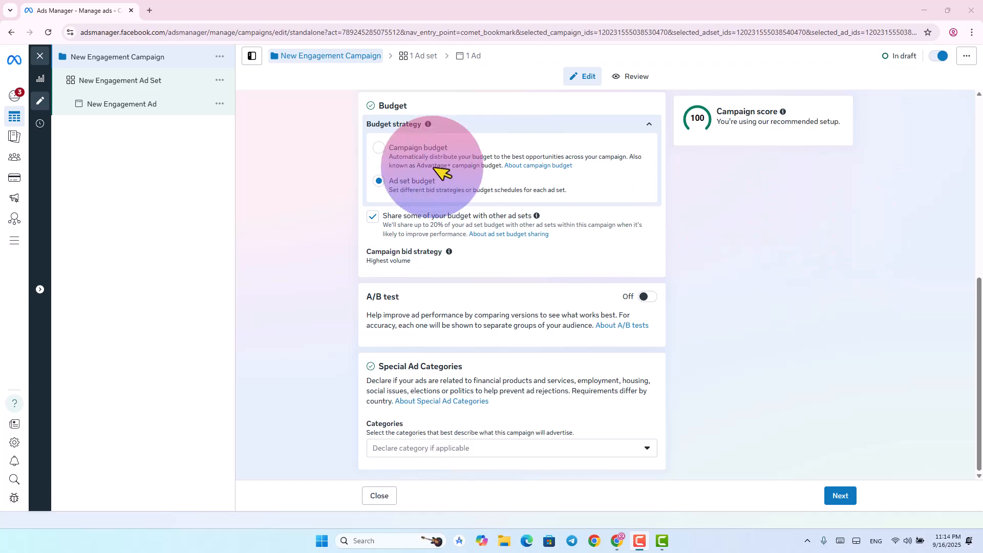
pyautogui.click(846, 497)
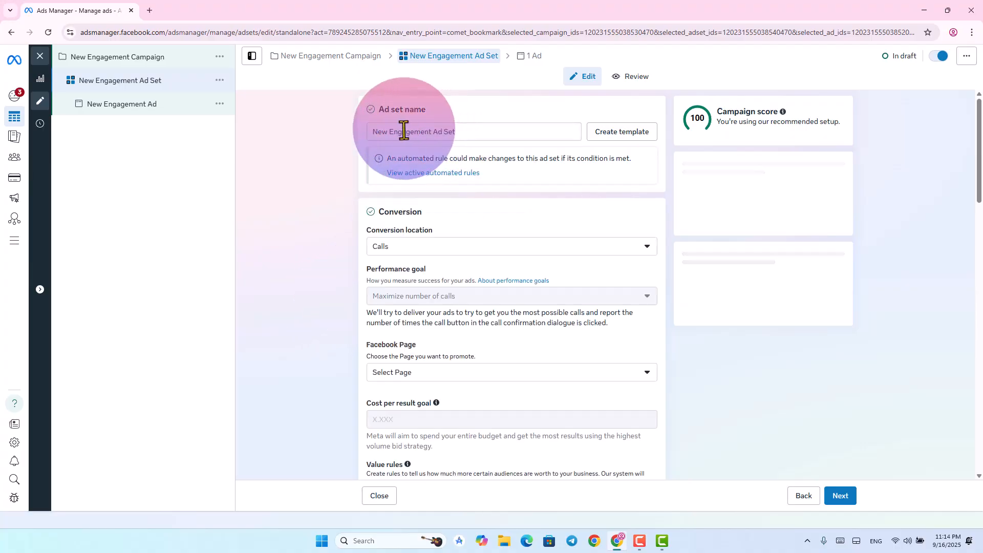
pyautogui.moveTo(377, 131); pyautogui.dragTo(471, 133)
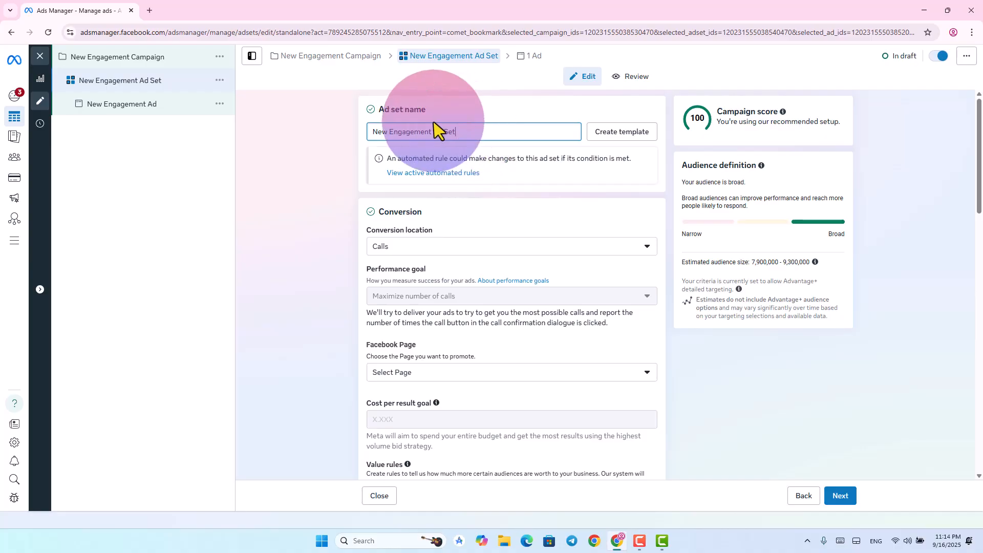
pyautogui.scroll(-5, 463, 236)
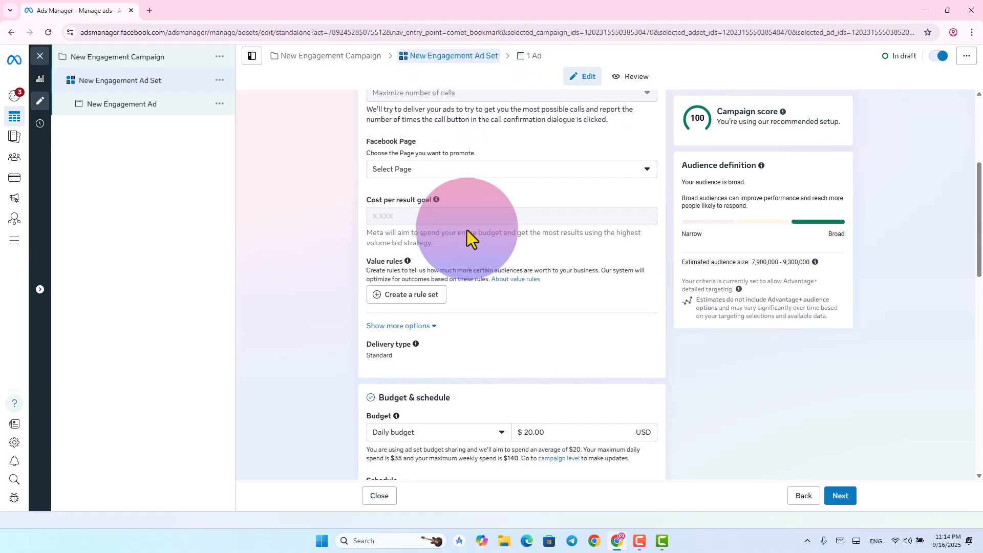
pyautogui.scroll(4, 467, 228)
pyautogui.scroll(1, 467, 228)
pyautogui.click(434, 134)
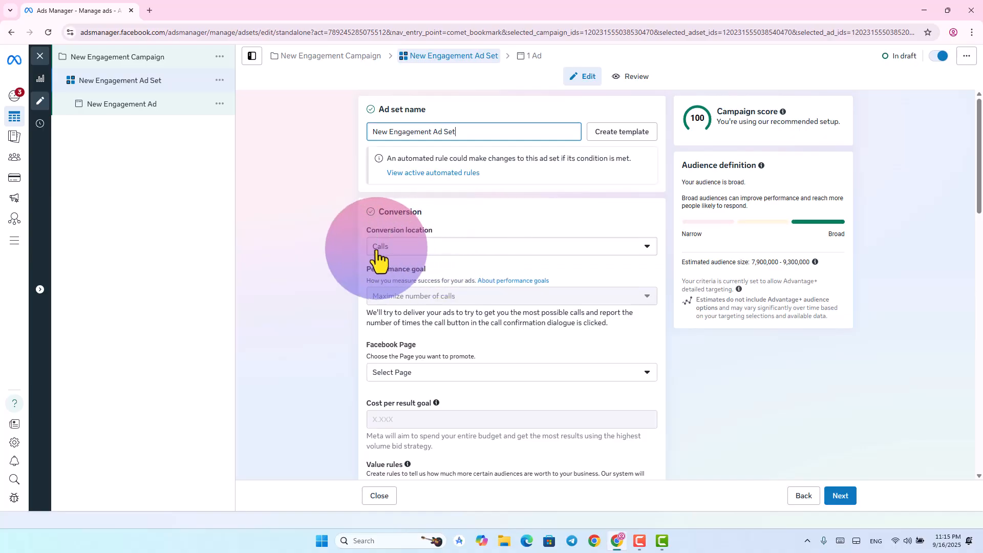
# Set the ad set's conversion location to Message destinations
pyautogui.click(466, 256)
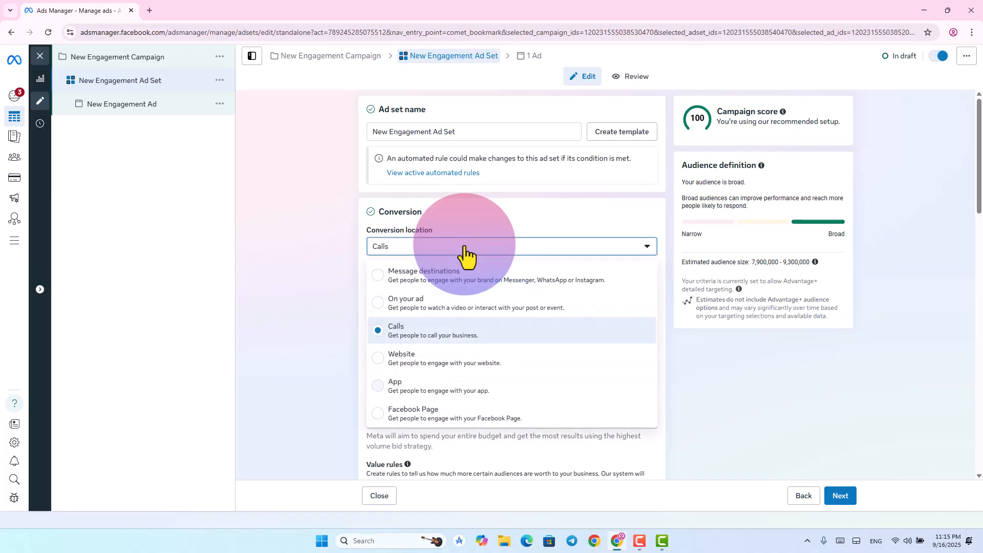
pyautogui.click(512, 251)
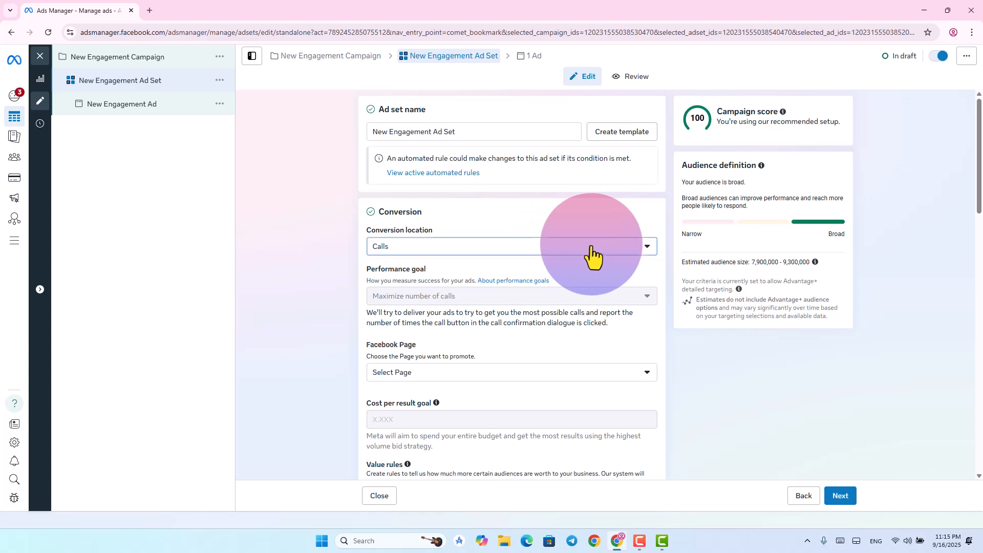
pyautogui.click(641, 251)
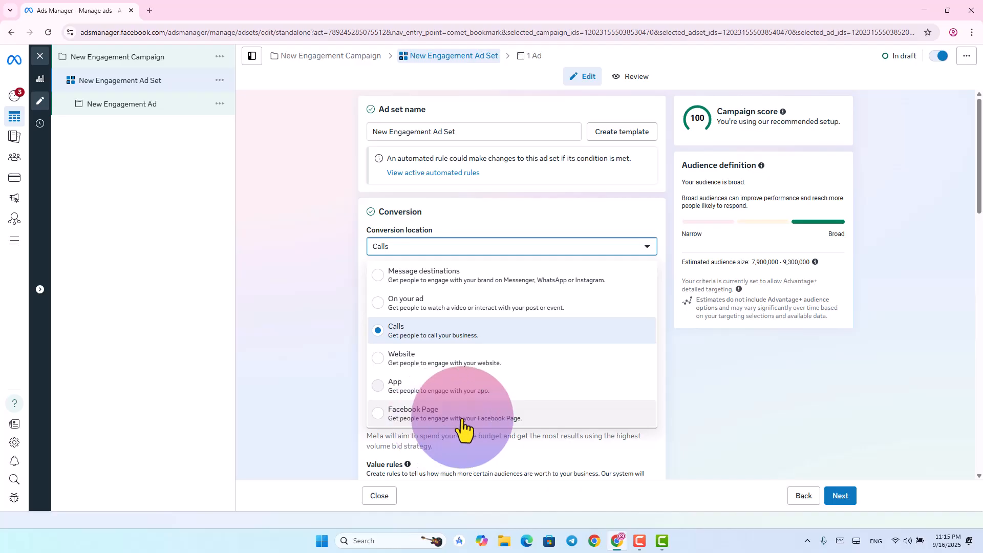
pyautogui.click(379, 277)
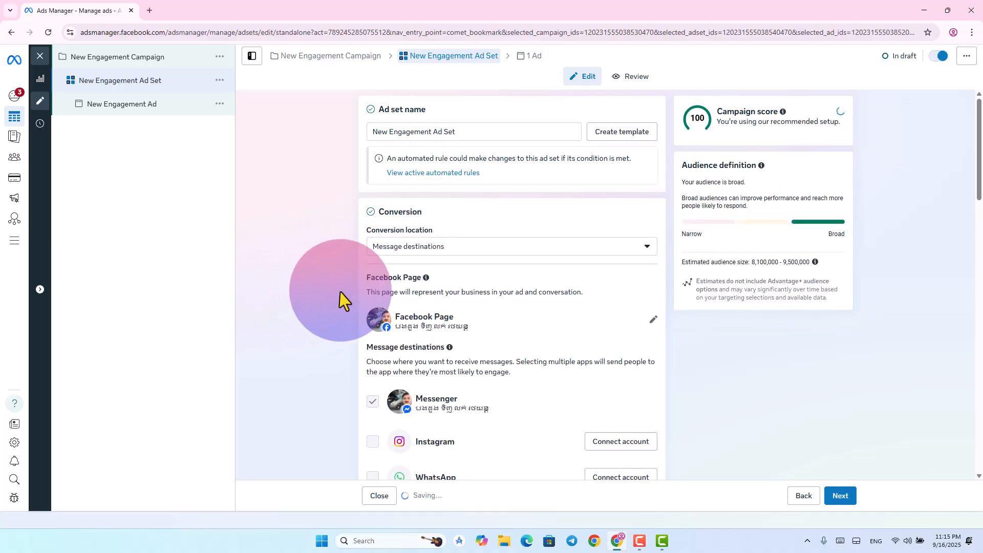
pyautogui.scroll(-3, 340, 293)
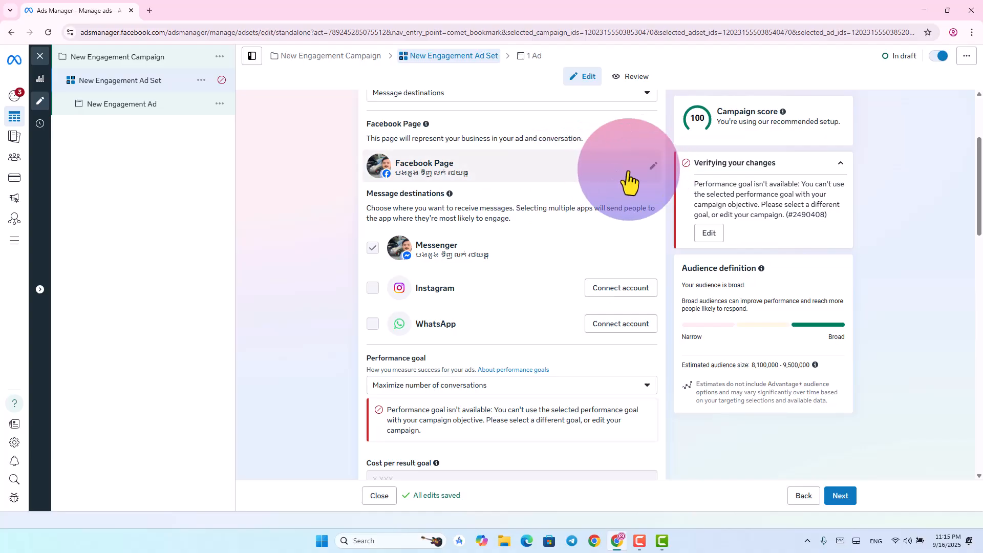
# Review the Facebook Pages available for the ad set and its message destination options
pyautogui.click(653, 167)
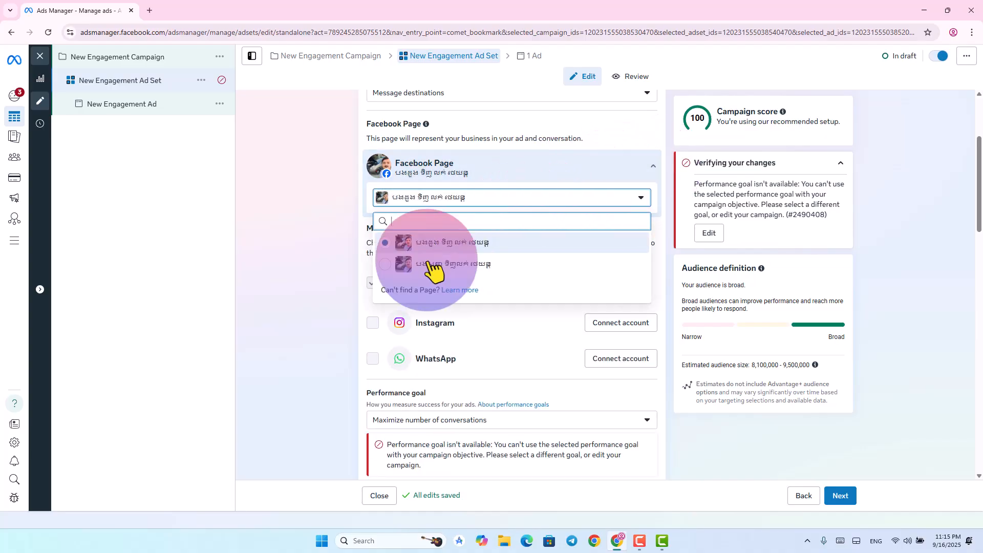
pyautogui.click(296, 262)
pyautogui.scroll(-1, 429, 192)
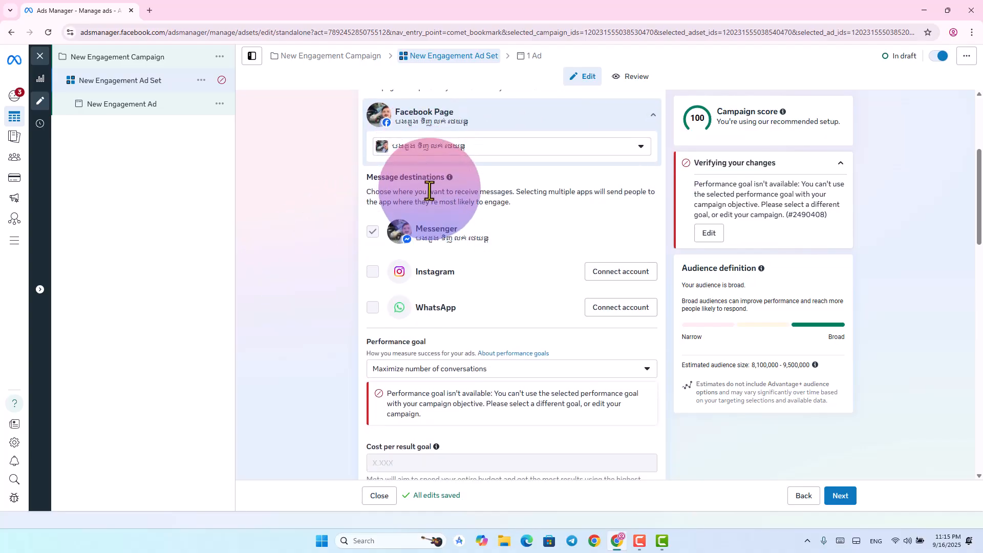
pyautogui.scroll(-2, 430, 189)
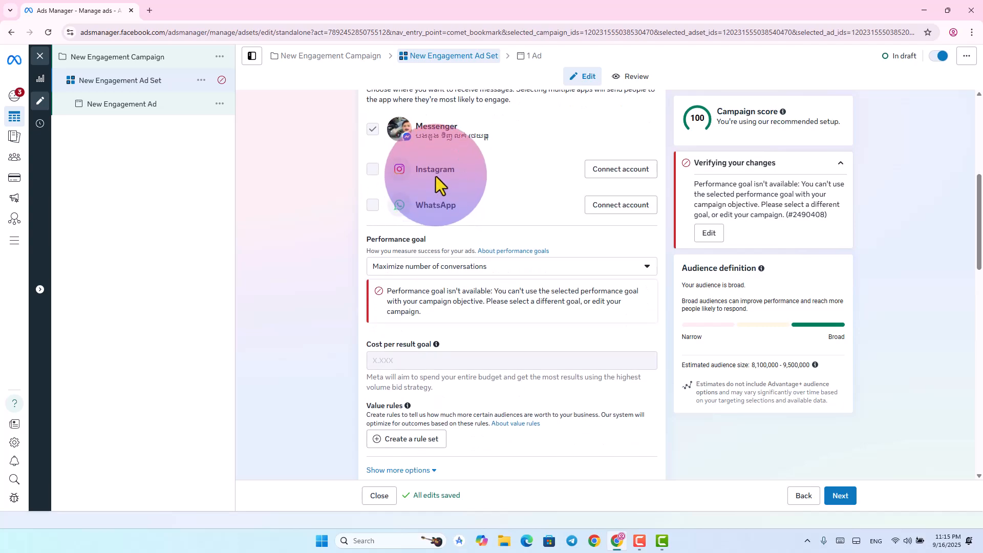
pyautogui.scroll(2, 437, 184)
pyautogui.scroll(-1, 440, 199)
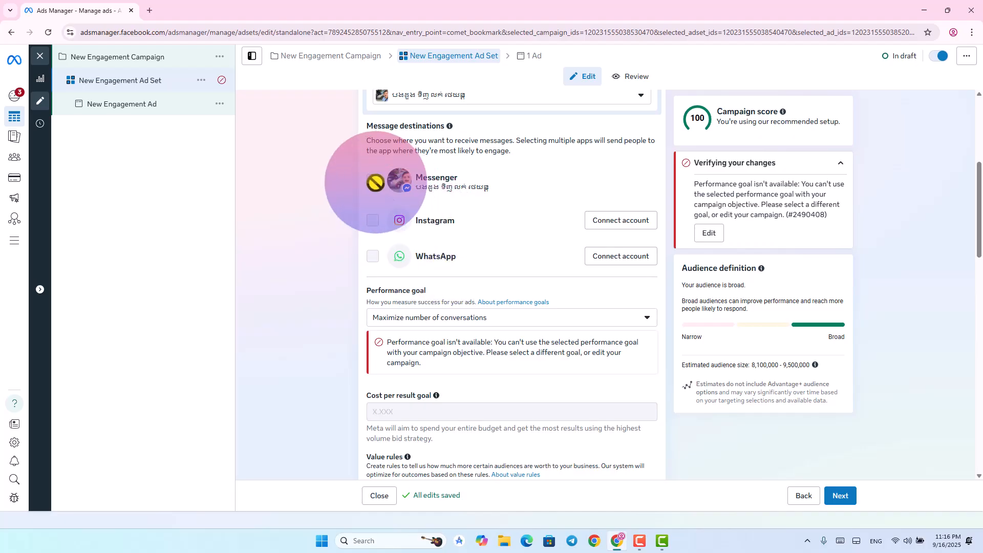
# Choose Maximize number of conversations as the ad set's performance goal
pyautogui.scroll(-1, 416, 263)
pyautogui.scroll(-3, 416, 263)
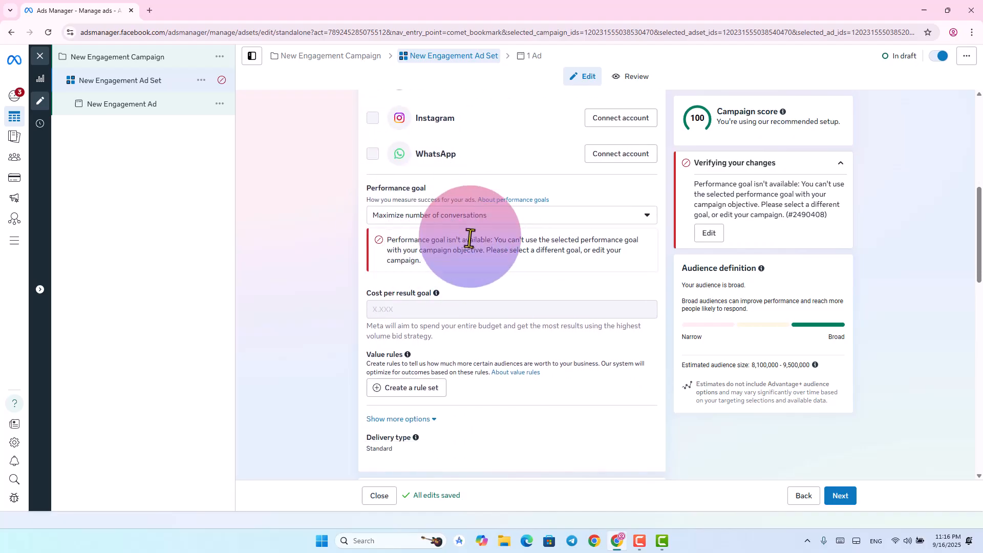
pyautogui.click(521, 219)
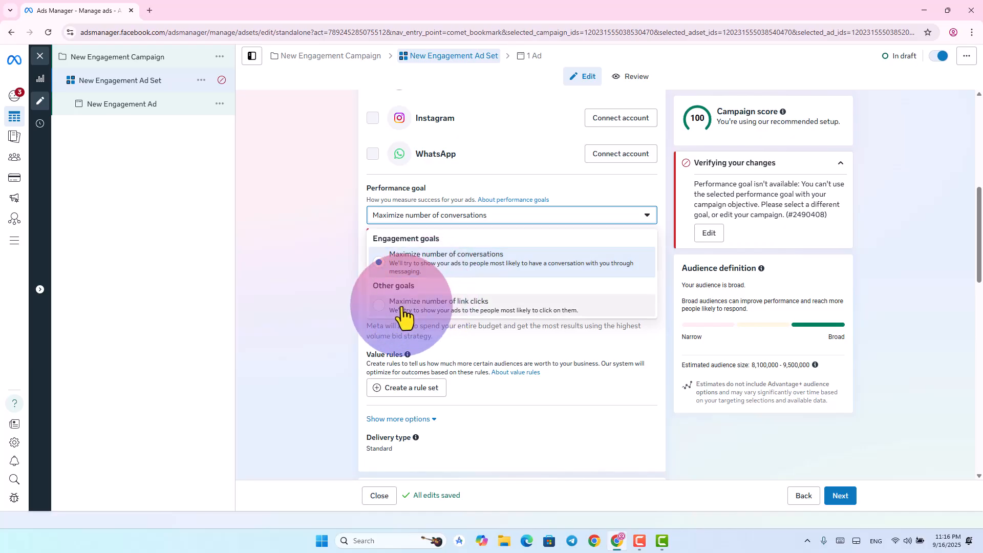
pyautogui.click(455, 274)
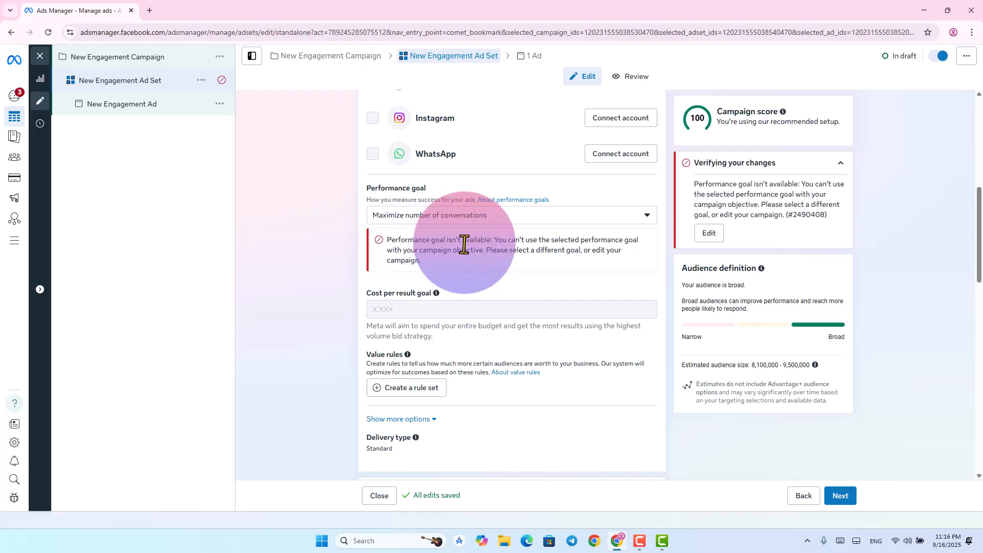
# Examine the ad set's conversion section, from its name and Page to the performance goal, cost per result goal and value rules
pyautogui.scroll(-2, 472, 290)
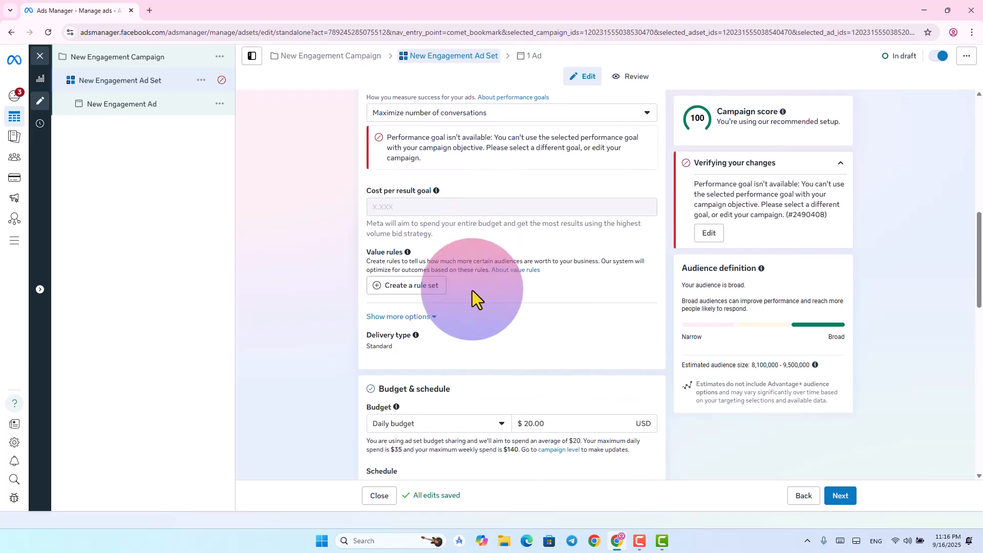
pyautogui.scroll(-1, 449, 328)
pyautogui.scroll(3, 512, 267)
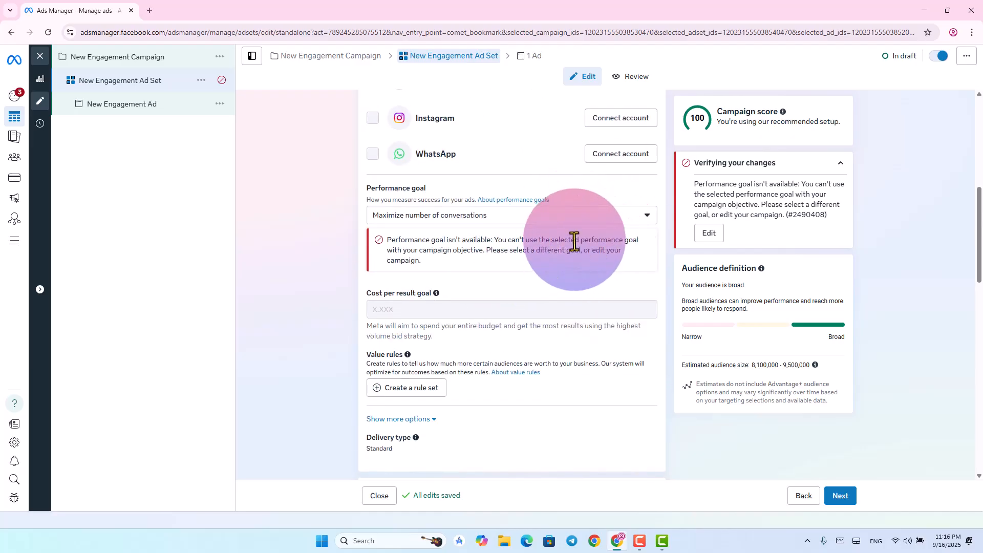
pyautogui.scroll(4, 358, 267)
pyautogui.scroll(3, 433, 274)
pyautogui.scroll(-7, 443, 279)
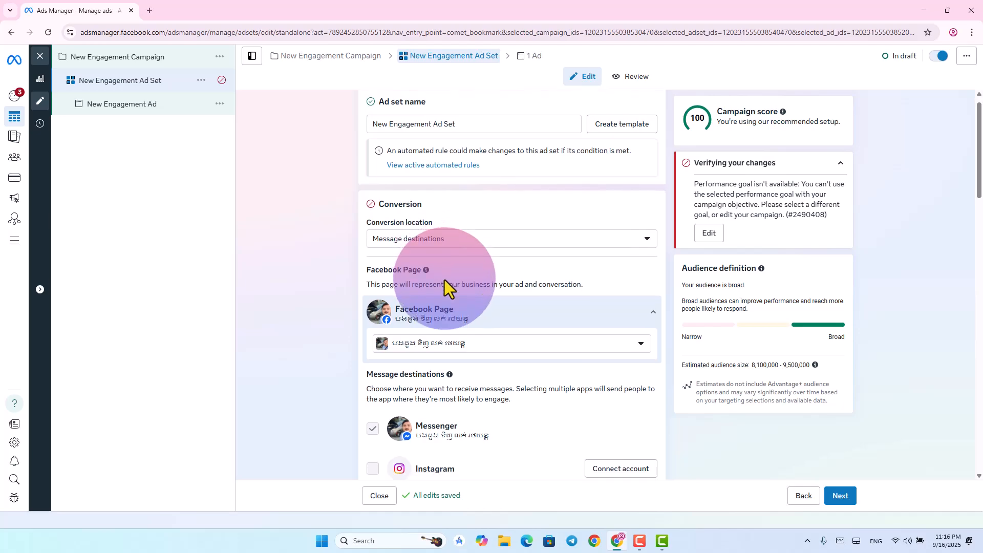
pyautogui.scroll(-2, 545, 283)
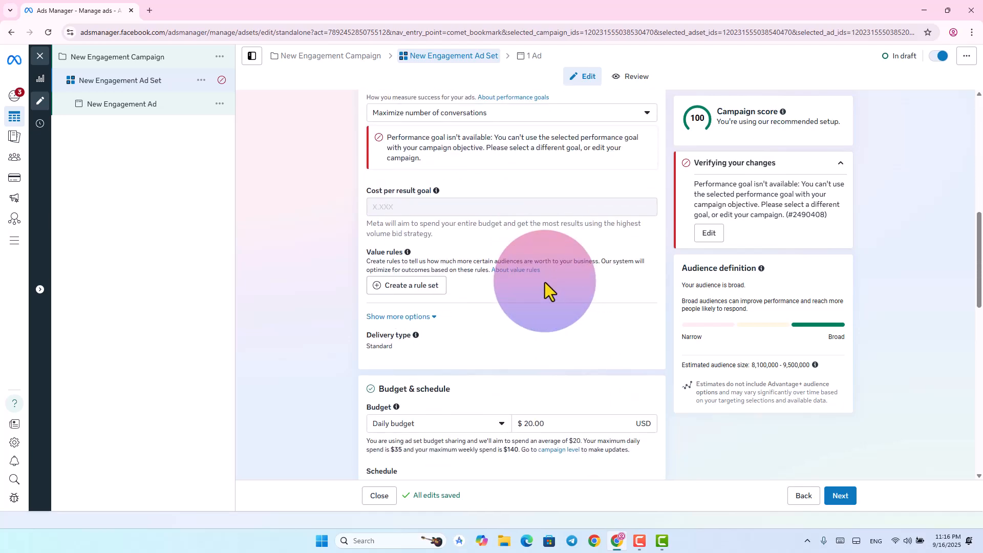
pyautogui.scroll(-2, 536, 281)
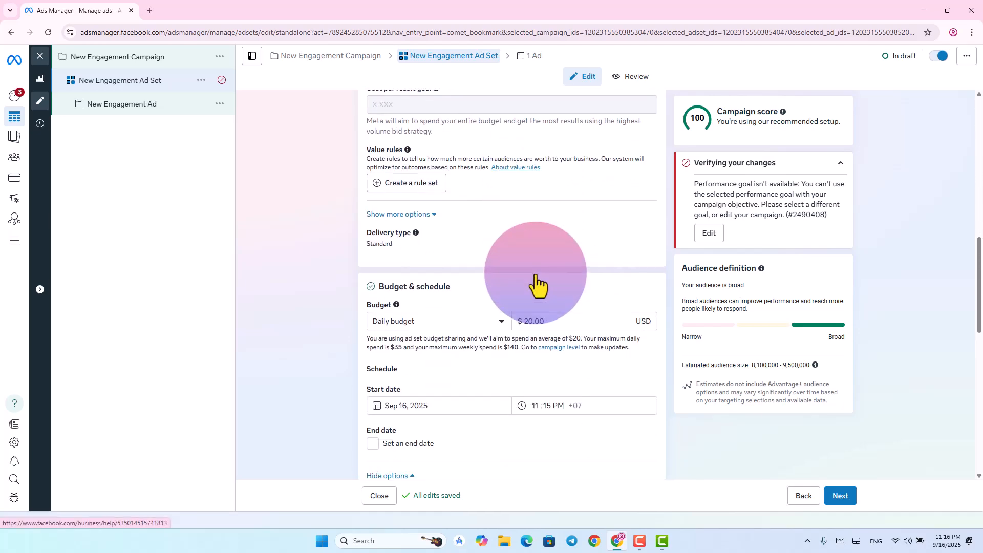
pyautogui.scroll(4, 532, 281)
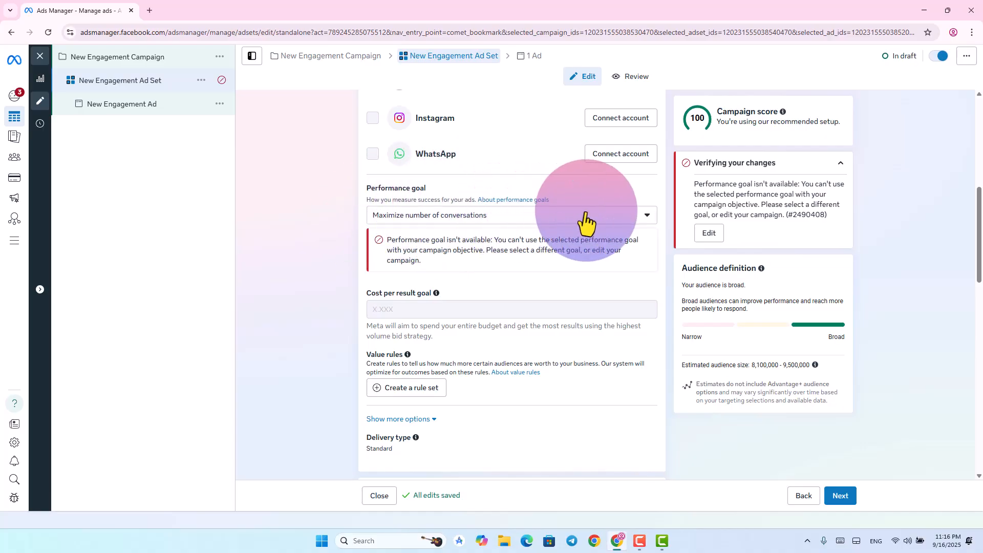
pyautogui.scroll(-4, 441, 268)
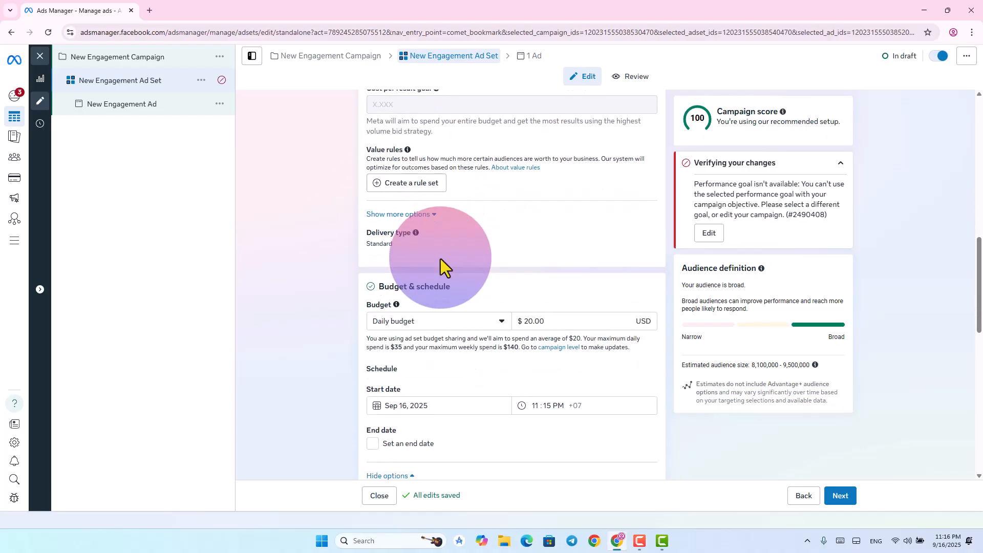
# Check the ad set's available budget types and its daily budget amount
pyautogui.scroll(-3, 440, 260)
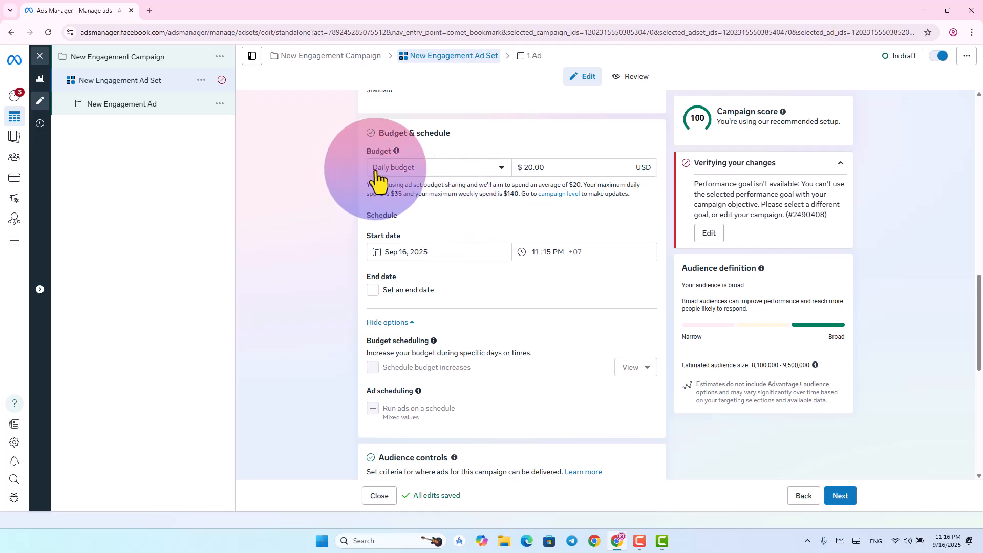
pyautogui.click(436, 173)
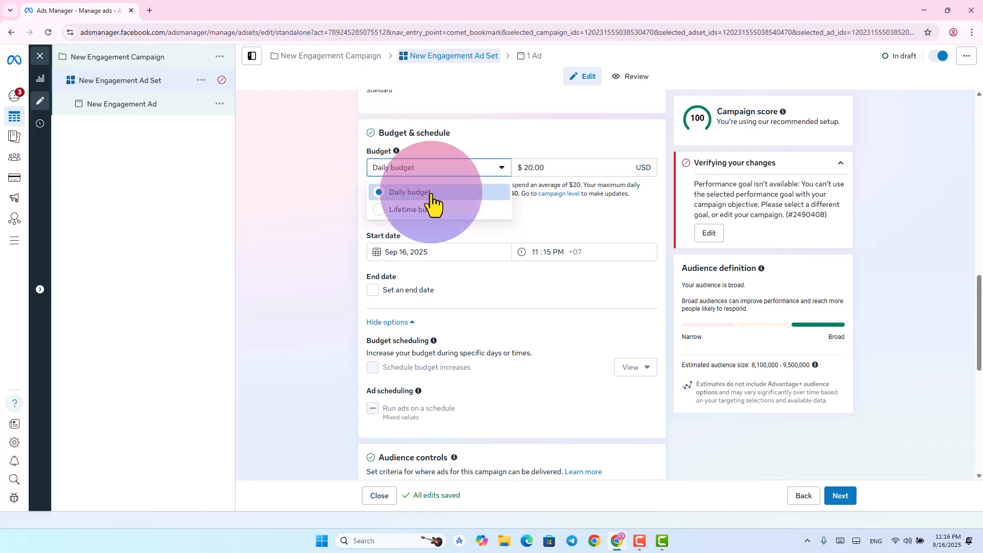
pyautogui.moveTo(555, 167); pyautogui.dragTo(518, 174)
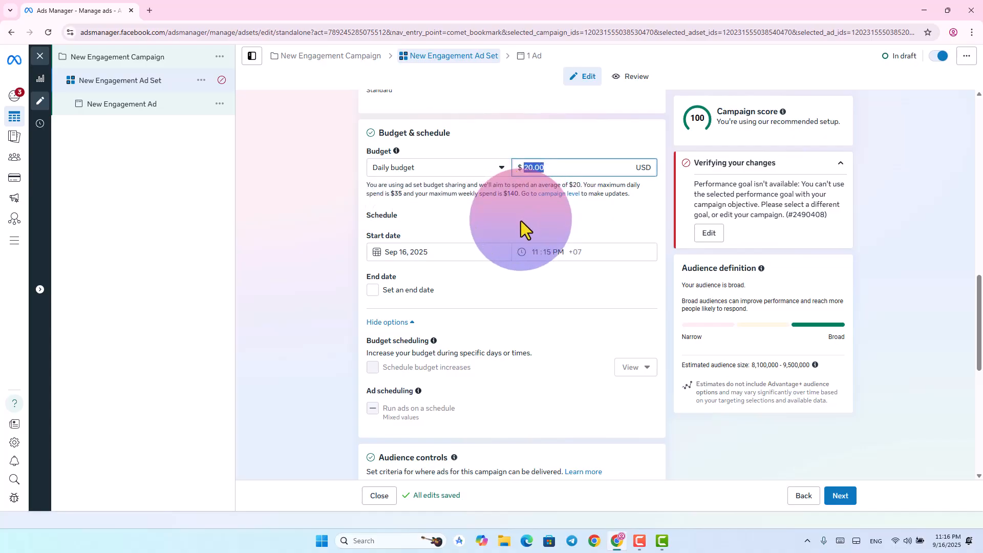
pyautogui.click(465, 182)
pyautogui.click(317, 182)
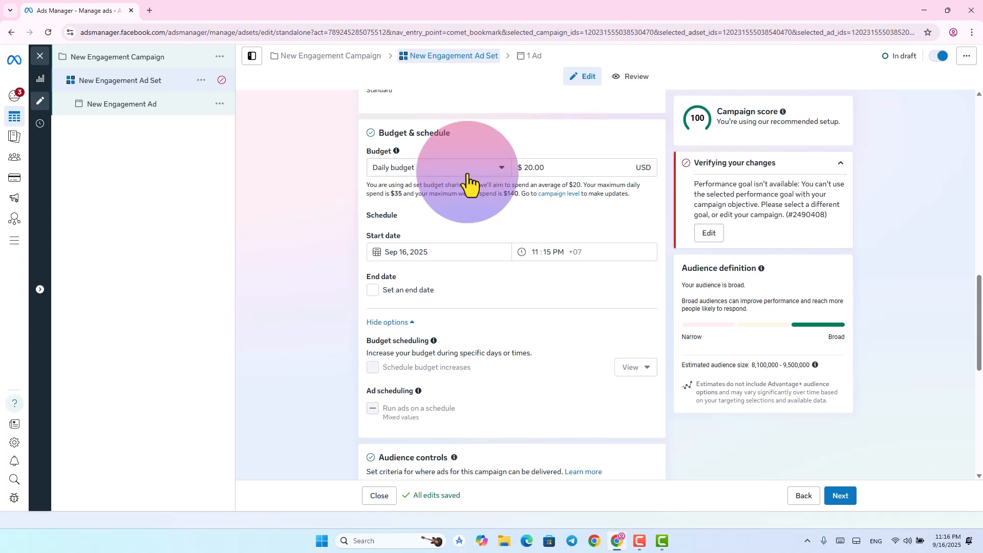
# Switch the ad set to a Lifetime budget and accept turning off ad set budget sharing
pyautogui.click(467, 174)
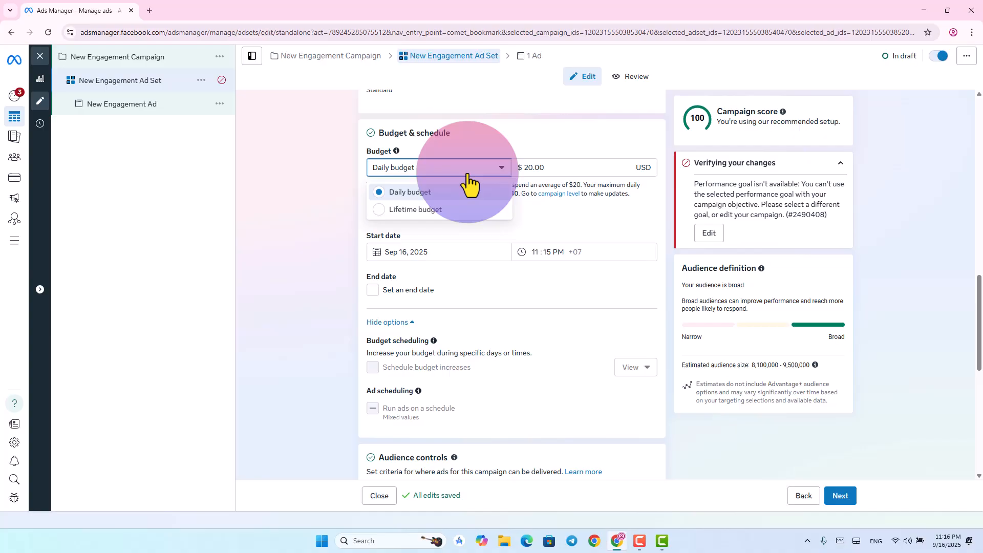
pyautogui.click(418, 210)
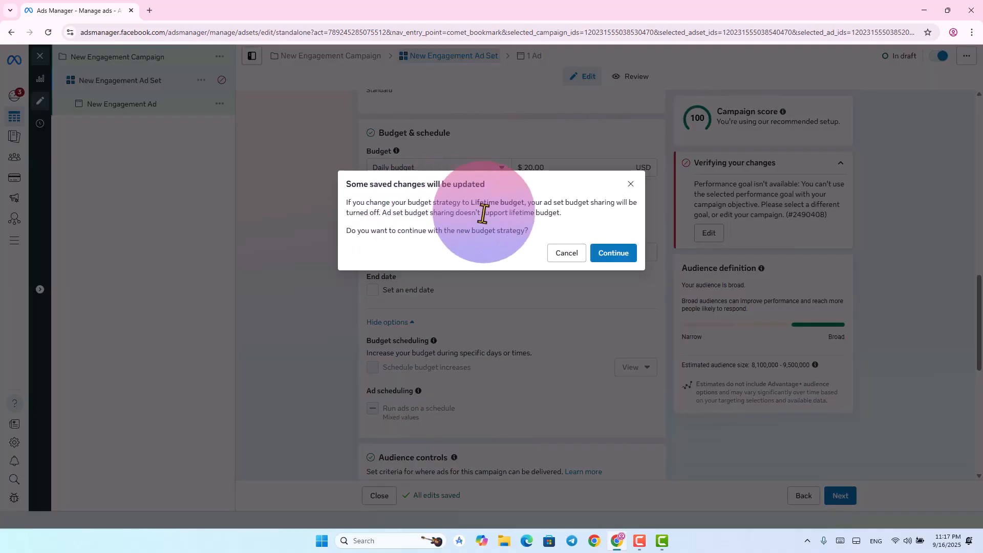
pyautogui.click(609, 258)
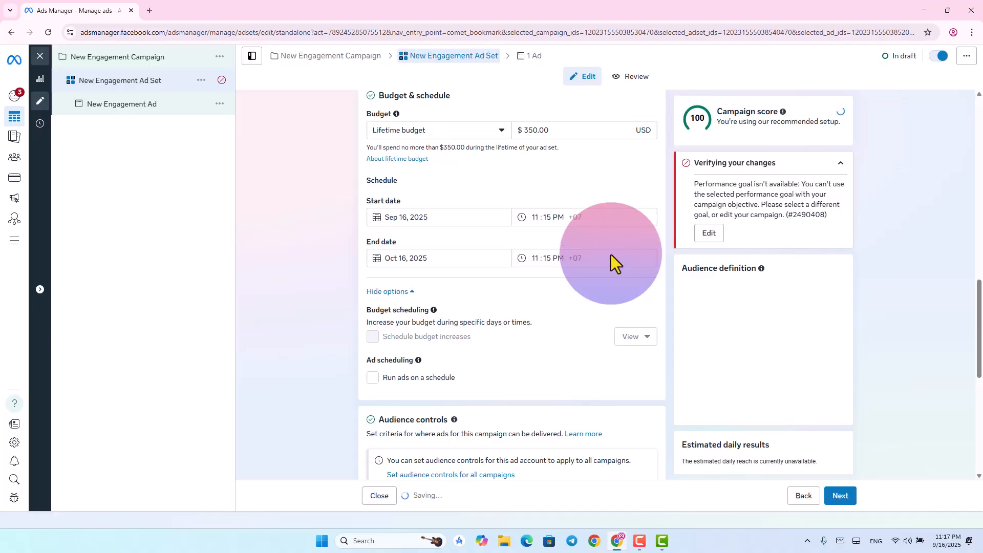
pyautogui.click(417, 133)
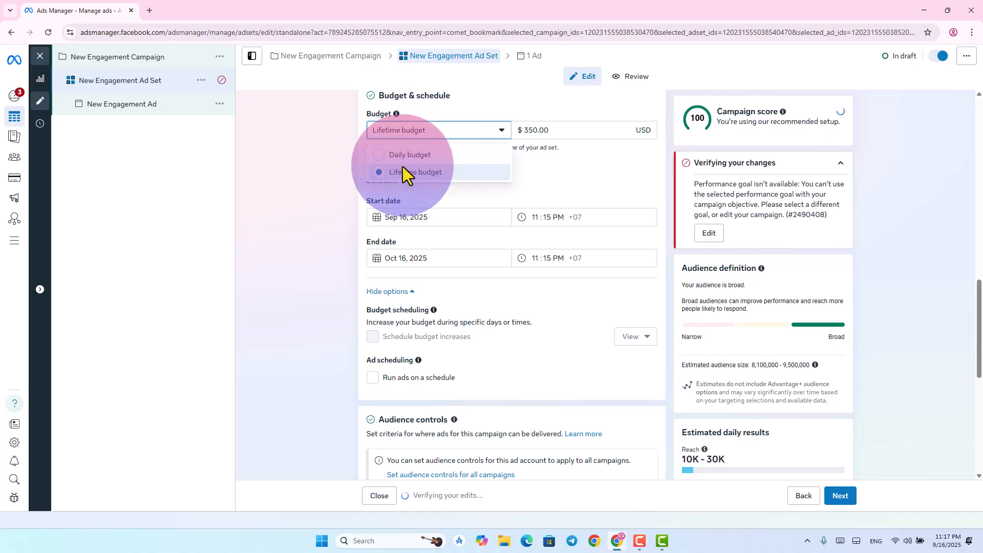
pyautogui.click(405, 170)
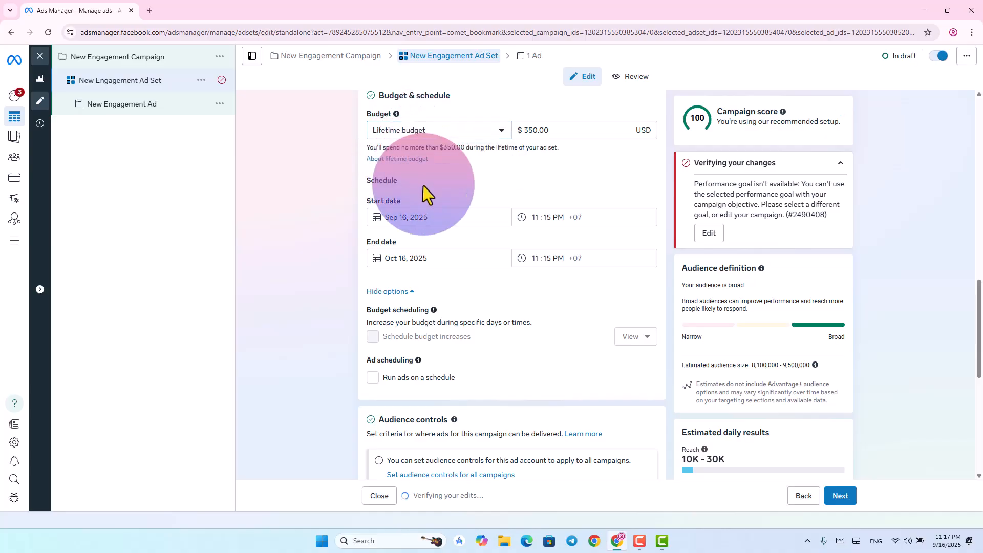
# Set the ad set's lifetime budget to $300
pyautogui.doubleClick(537, 130)
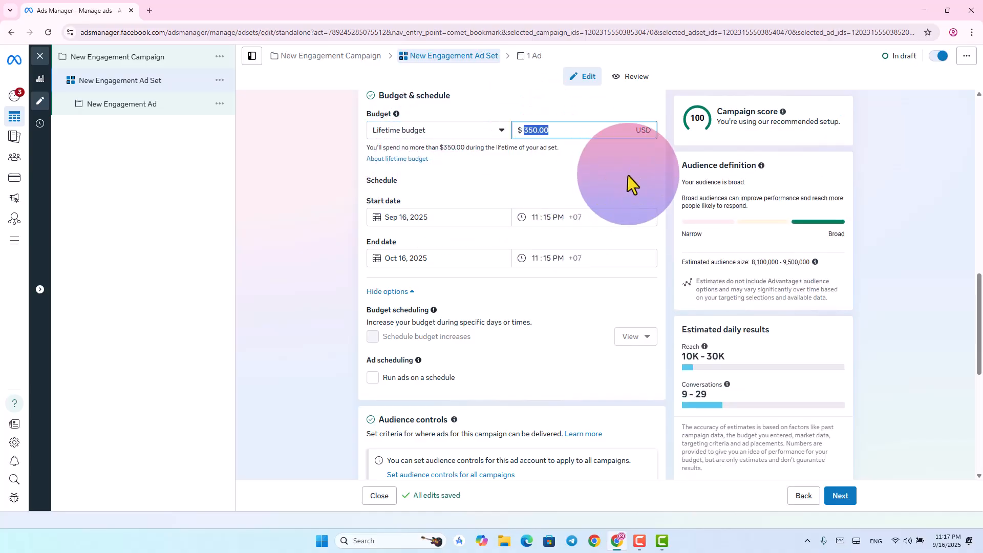
pyautogui.write('3000')
pyautogui.press('BackSpace')
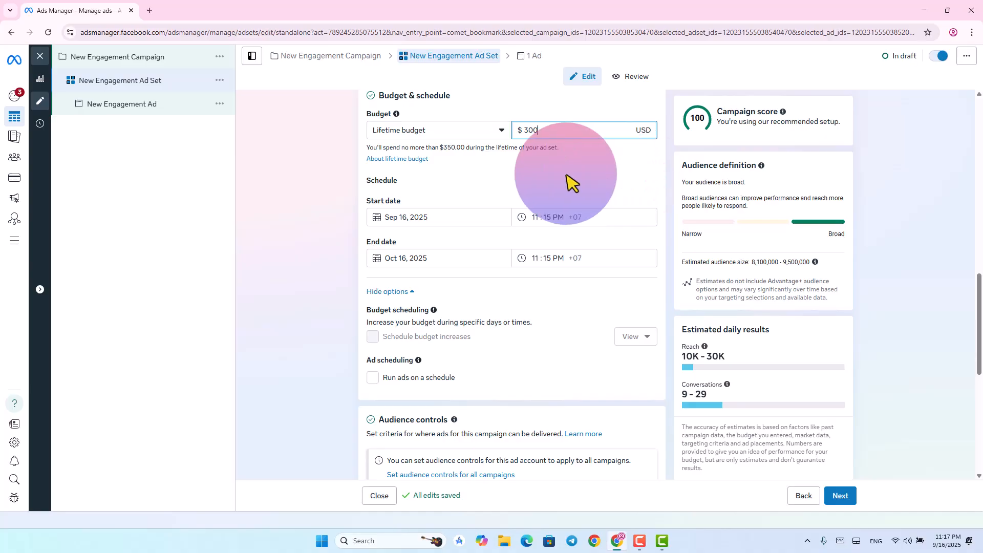
pyautogui.click(307, 174)
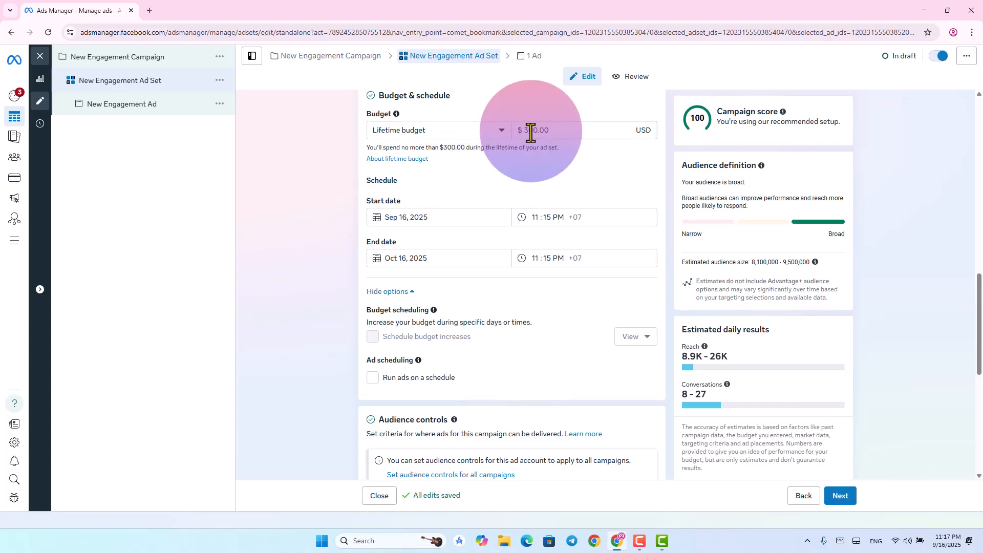
# Switch the ad set back to a Daily budget and remove its end date
pyautogui.click(476, 134)
pyautogui.click(416, 158)
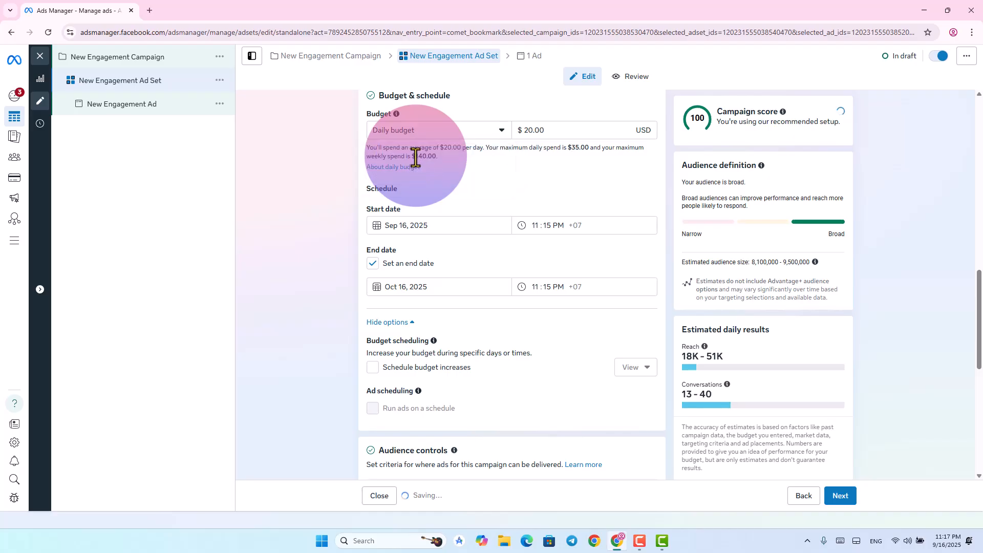
pyautogui.click(441, 261)
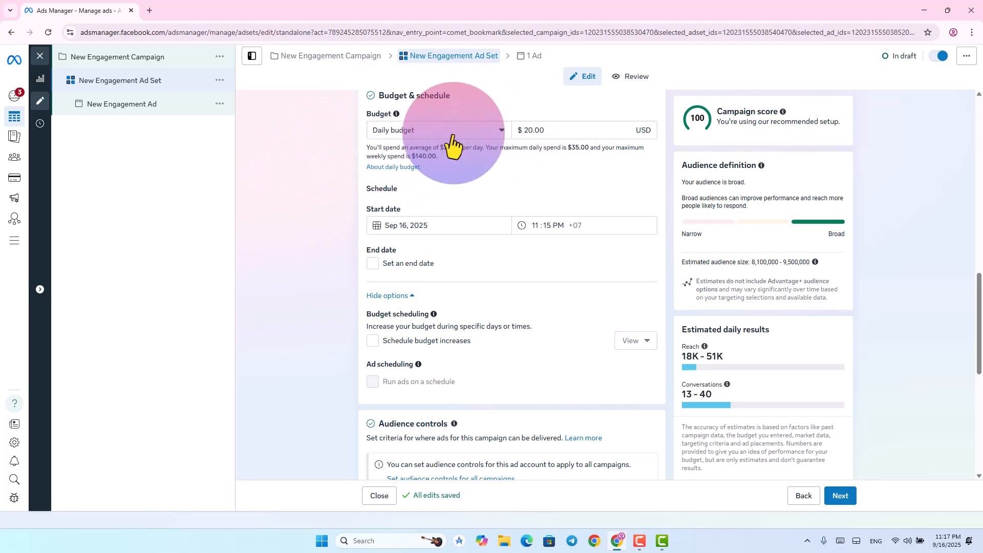
pyautogui.moveTo(549, 131); pyautogui.dragTo(511, 138)
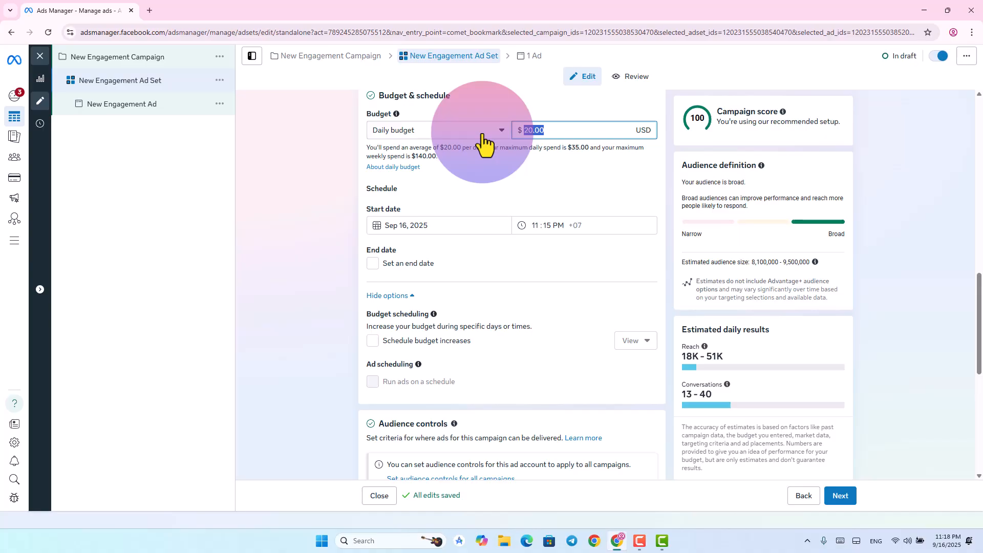
# Review the budget scheduling, audience controls and saved audience options of the ad set
pyautogui.scroll(-1, 495, 182)
pyautogui.scroll(1, 496, 169)
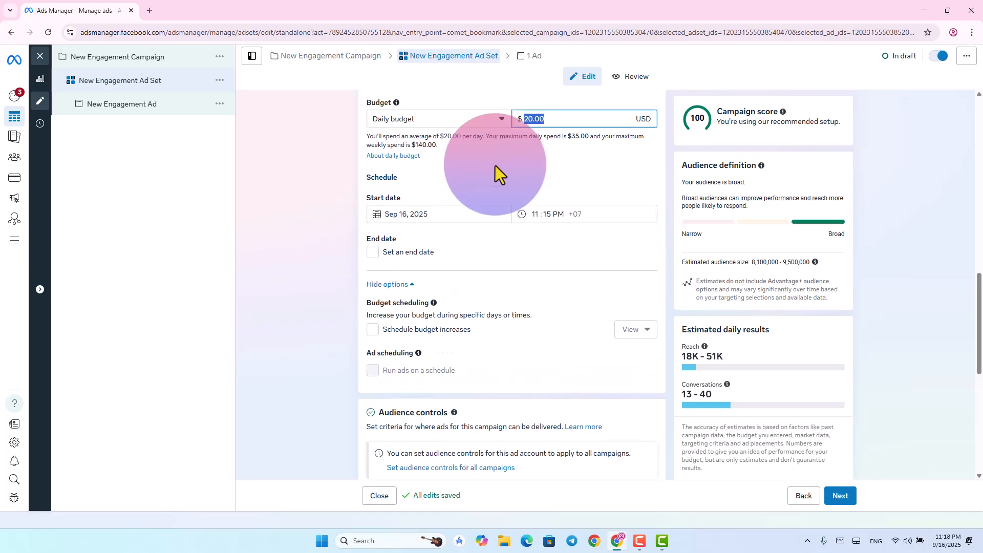
pyautogui.scroll(1, 527, 180)
pyautogui.scroll(-4, 480, 213)
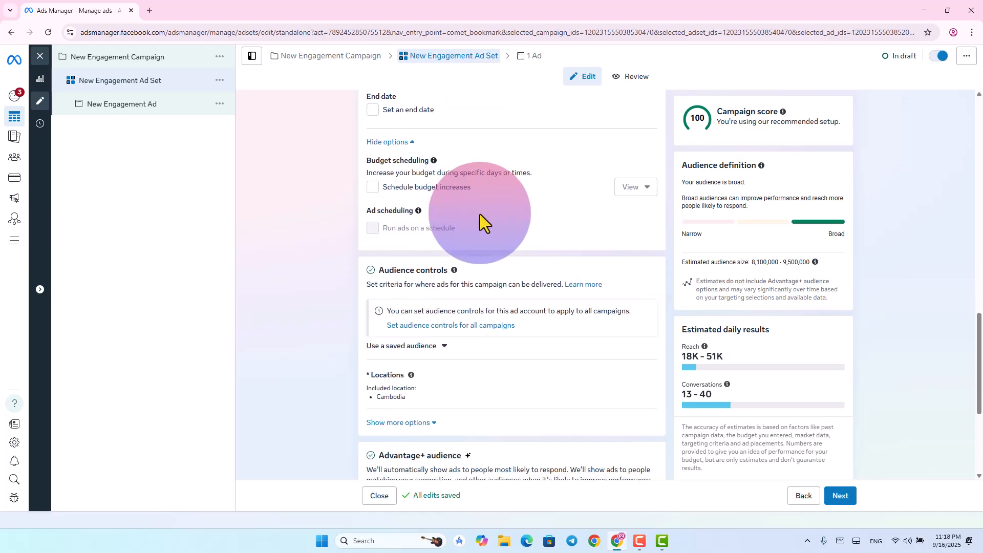
pyautogui.scroll(-3, 480, 214)
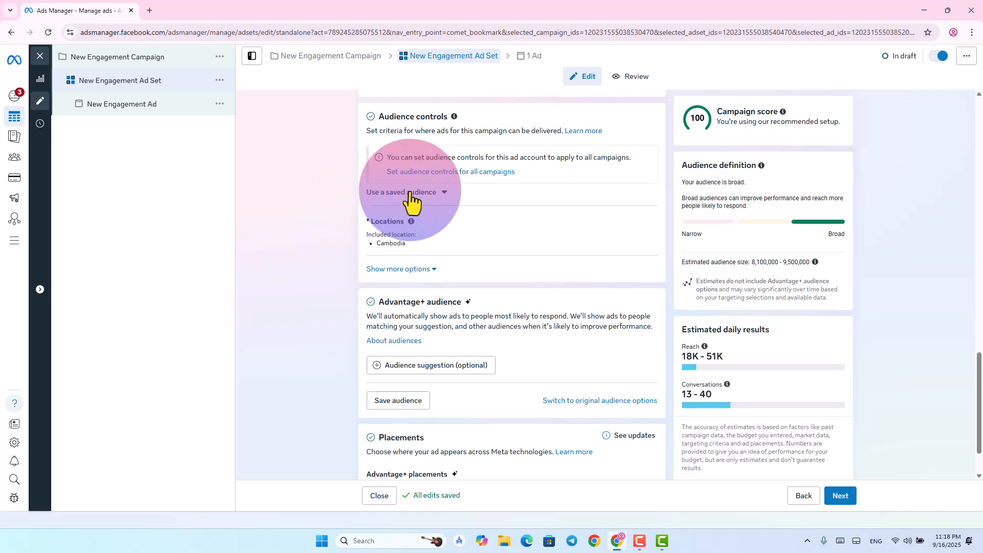
pyautogui.click(416, 194)
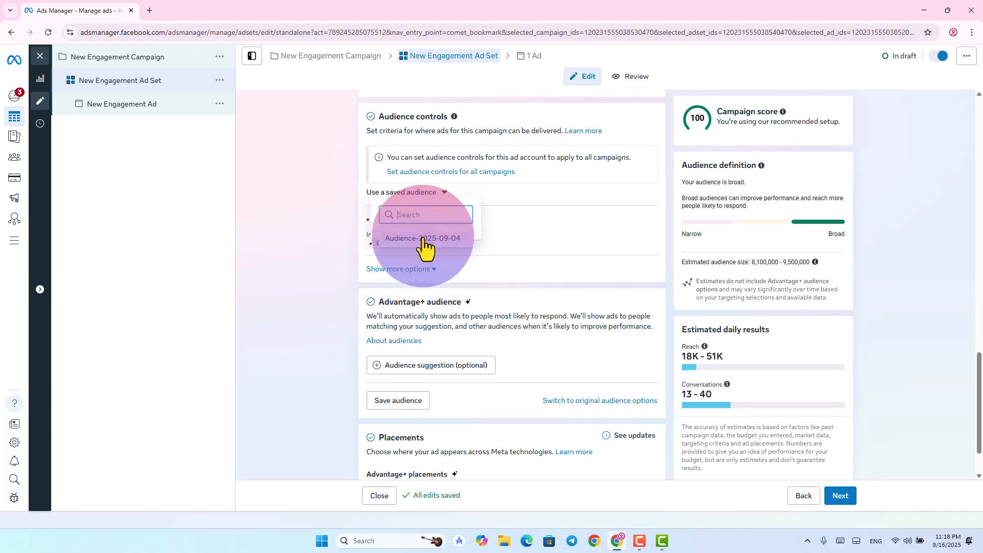
pyautogui.click(506, 240)
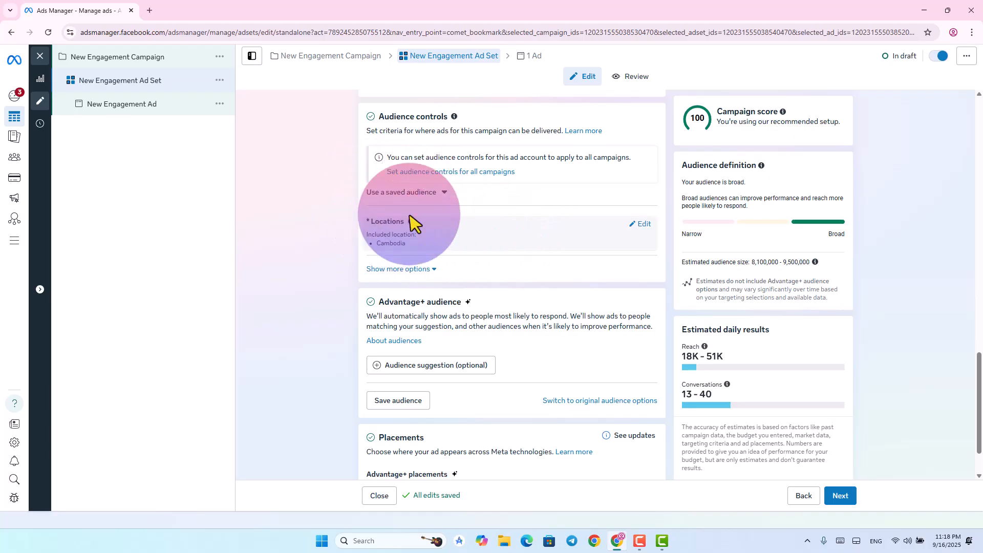
pyautogui.scroll(2, 455, 221)
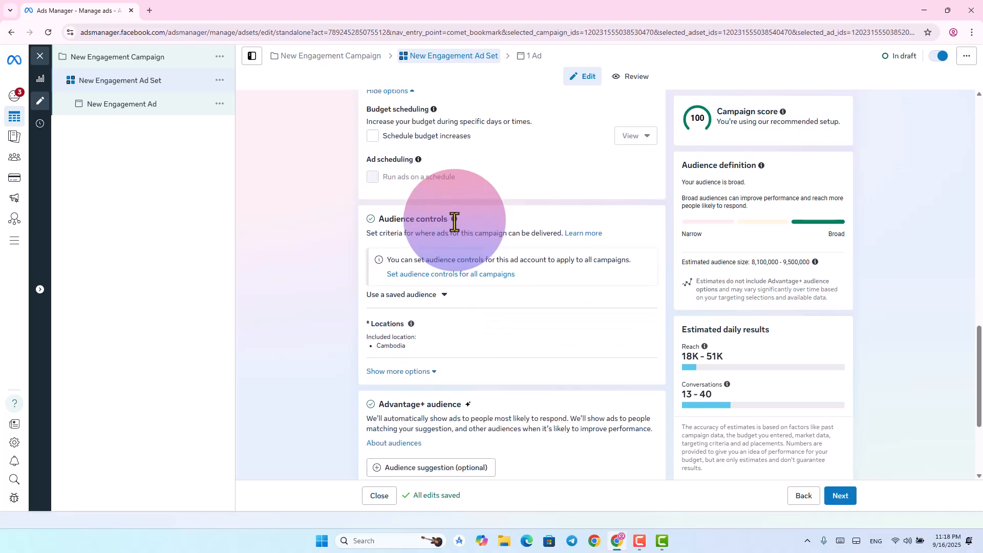
pyautogui.scroll(-1, 454, 222)
pyautogui.doubleClick(396, 169)
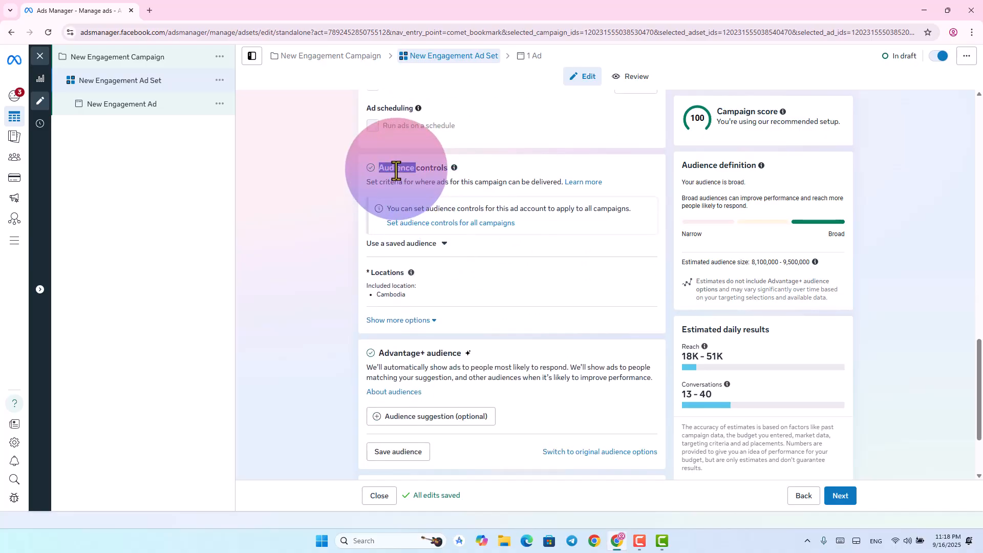
pyautogui.rightClick(396, 169)
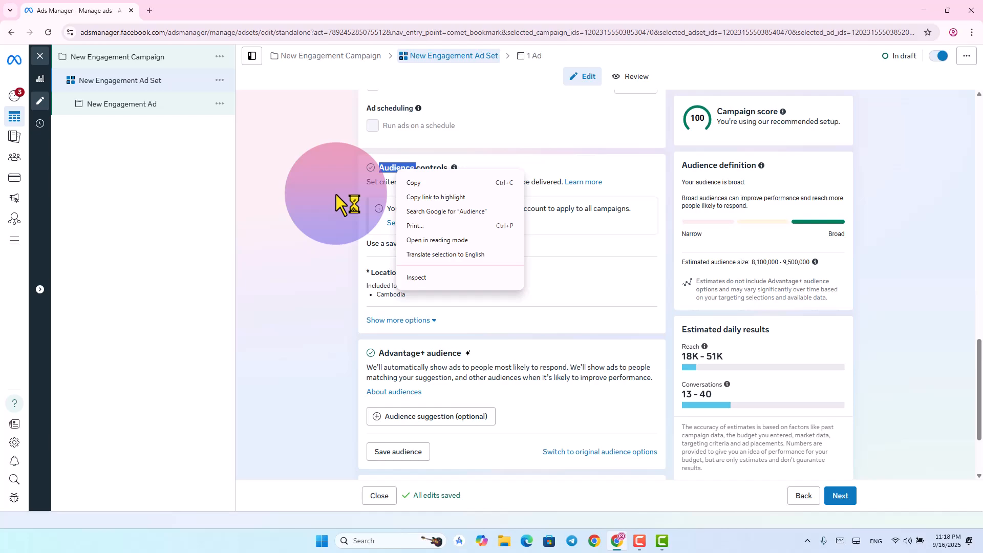
pyautogui.click(336, 195)
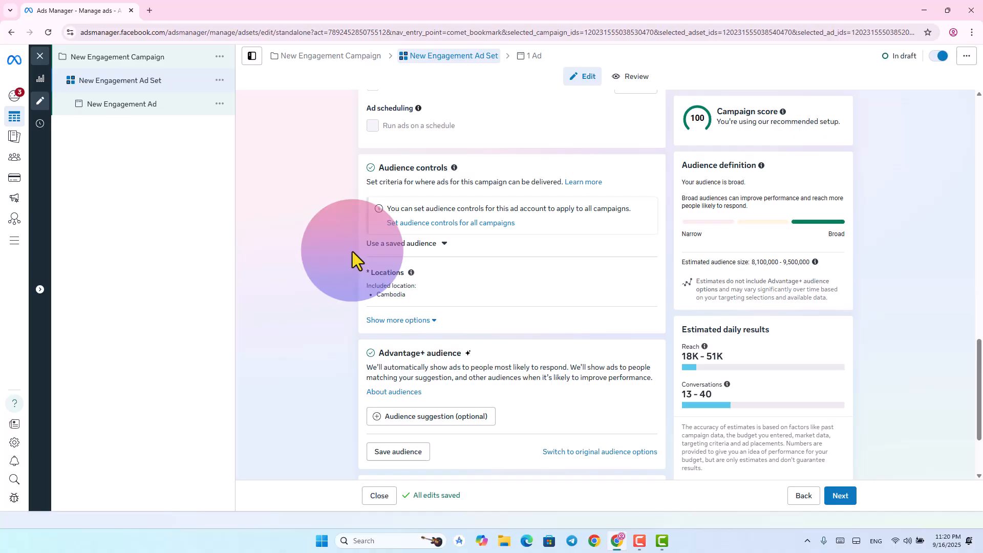
# Open the ad set's Locations setting for editing and view the area inclusion options for Cambodia
pyautogui.scroll(-2, 359, 220)
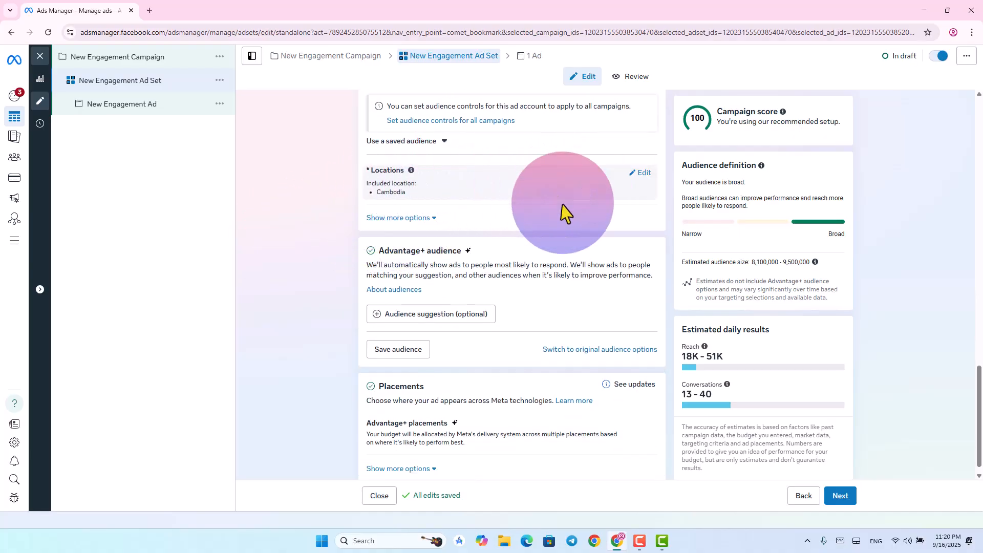
pyautogui.scroll(1, 413, 205)
pyautogui.scroll(-1, 420, 165)
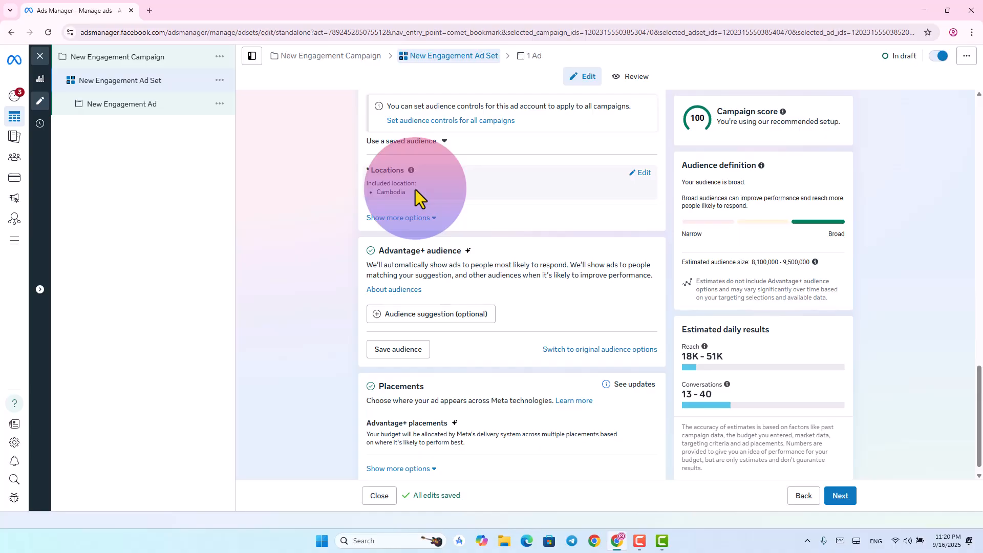
pyautogui.click(644, 174)
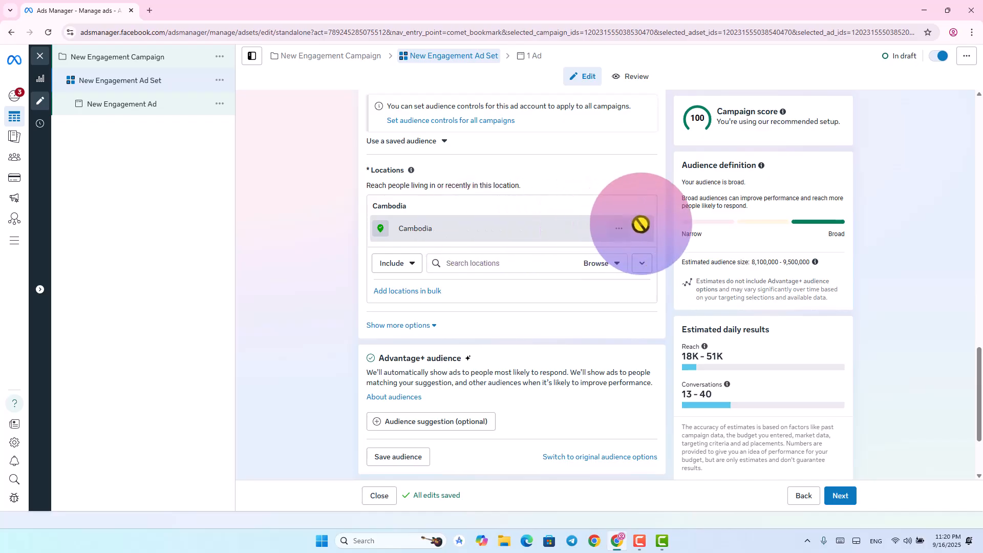
pyautogui.click(620, 230)
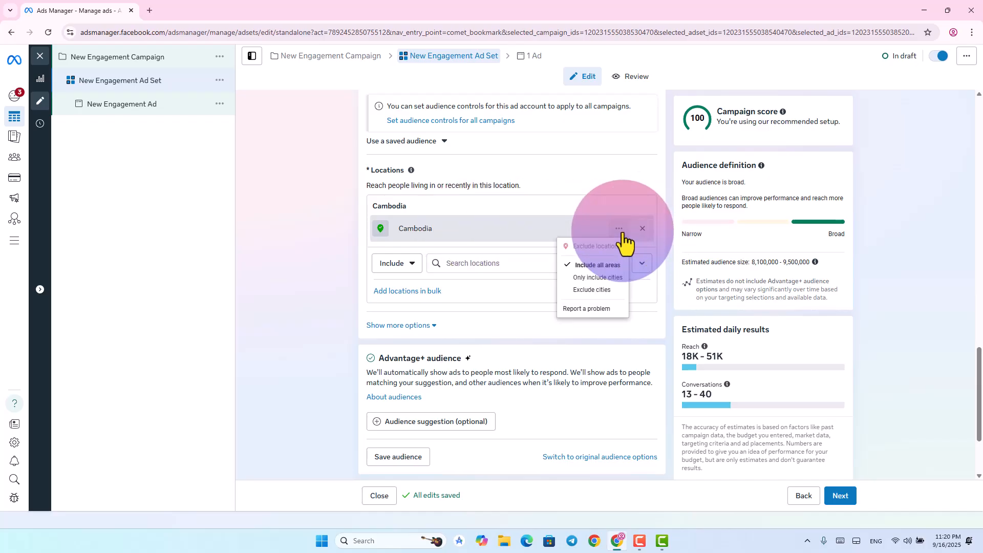
pyautogui.click(289, 276)
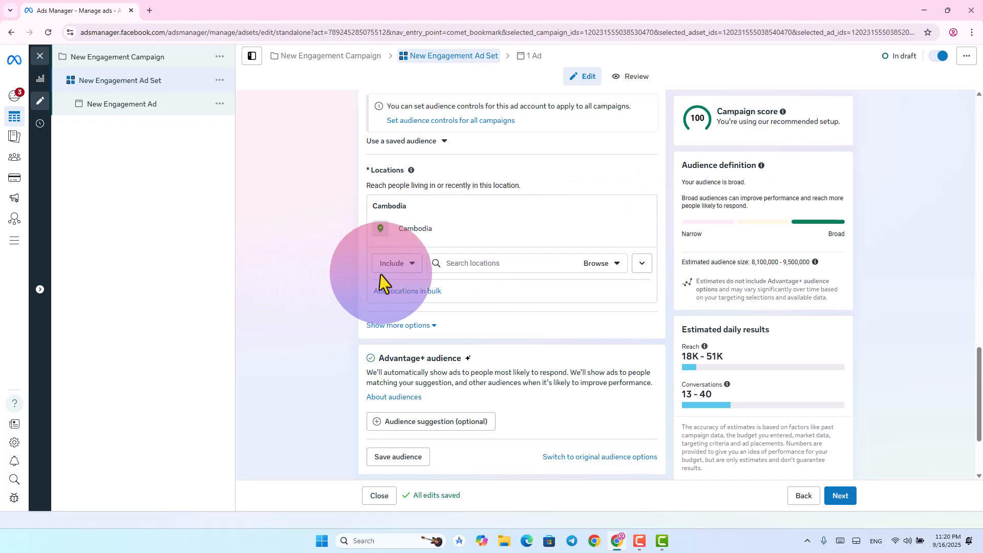
# View the dialog for adding locations in bulk and cancel it without choosing a location type
pyautogui.click(461, 266)
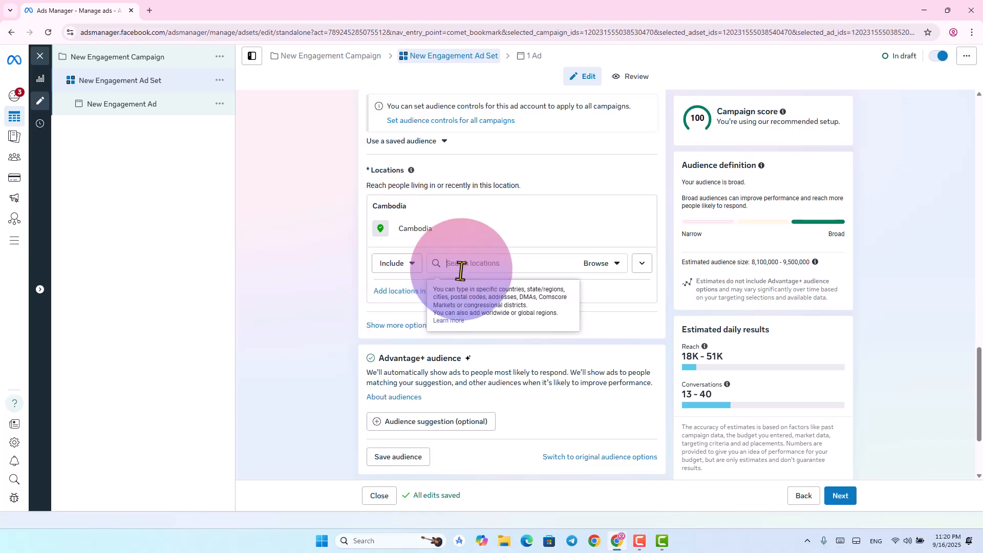
pyautogui.click(402, 292)
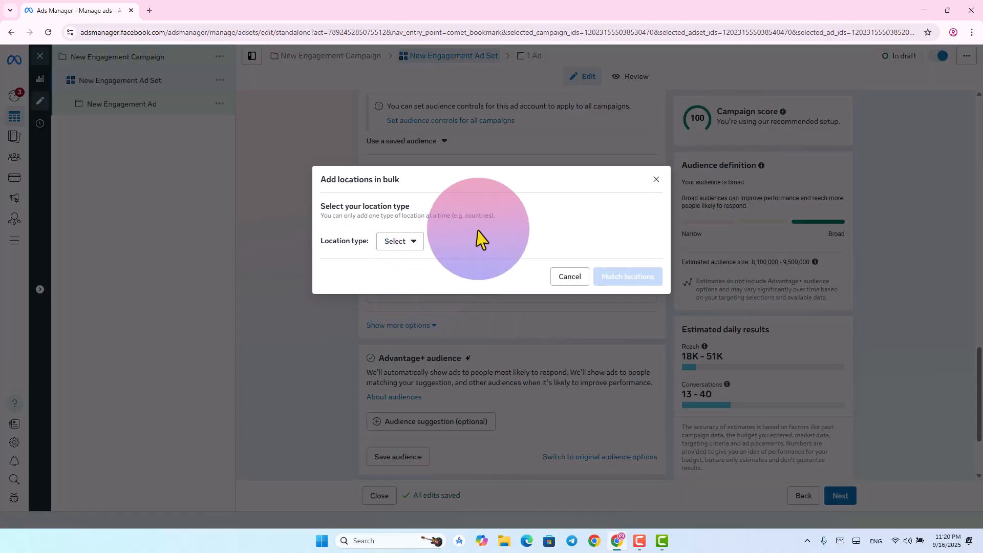
pyautogui.click(570, 279)
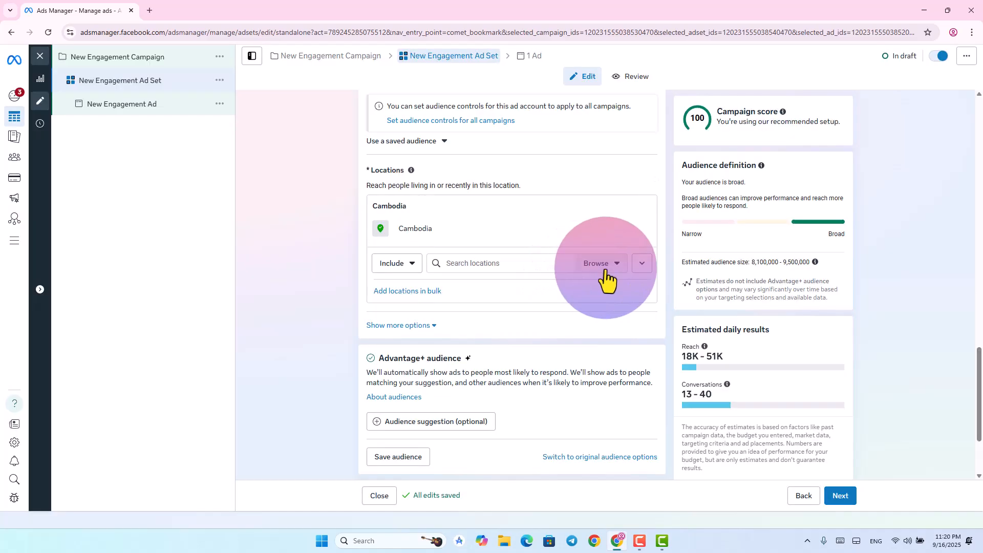
# Show the locations map and place a target point north of Phnom Penh at about (12.0403, 105.1282)
pyautogui.click(459, 231)
pyautogui.moveTo(531, 328)
pyautogui.mouseDown()
pyautogui.moveTo(549, 319)
pyautogui.moveTo(527, 340)
pyautogui.moveTo(523, 326)
pyautogui.moveTo(536, 319)
pyautogui.mouseUp()
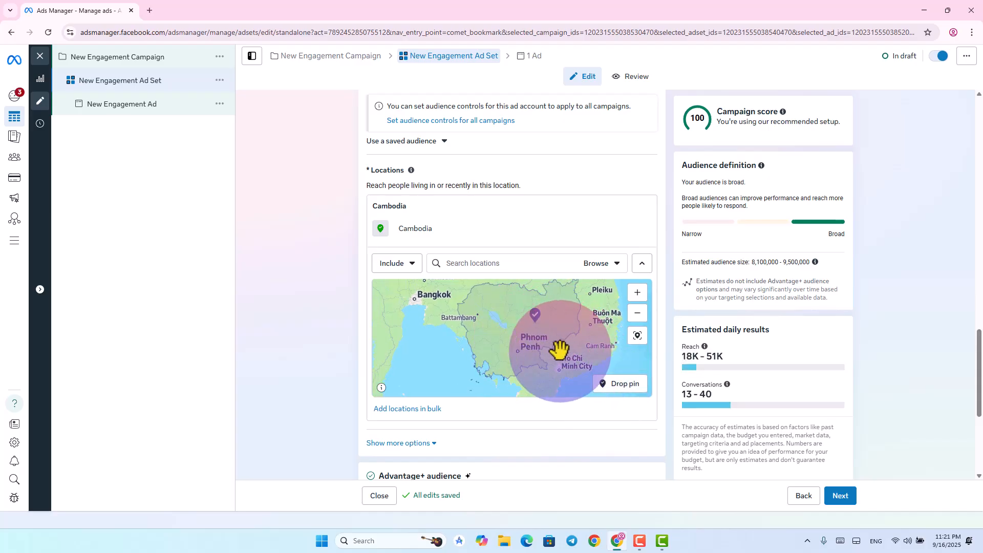
pyautogui.click(555, 343)
pyautogui.scroll(-5, 541, 341)
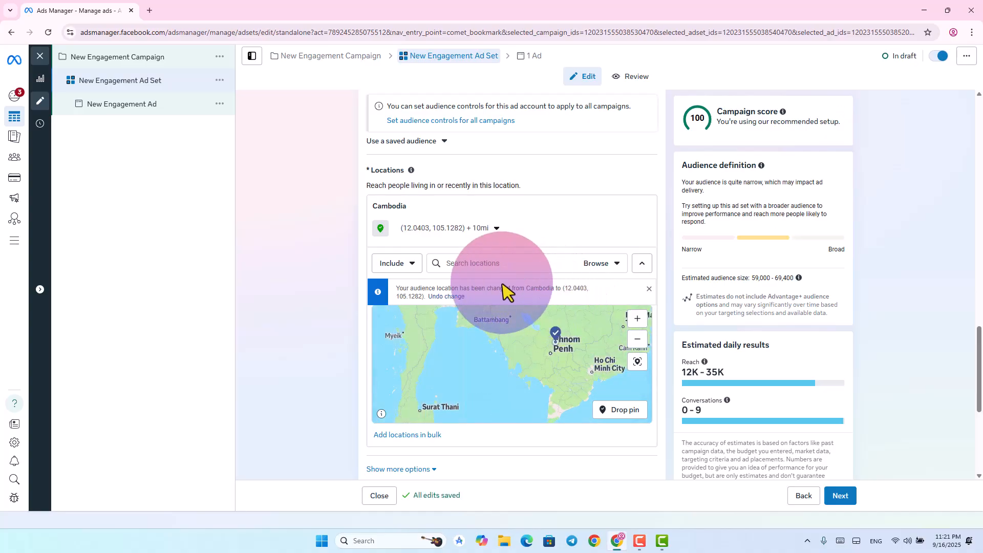
# Search the locations for "Kompong cham" and include Kampong Cham Province, Cambodia, in the audience
pyautogui.click(497, 265)
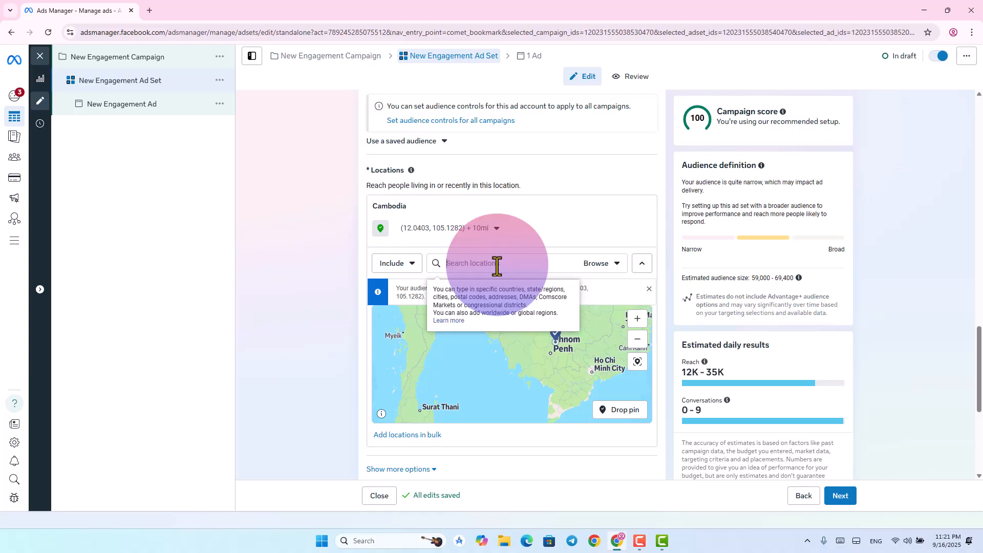
pyautogui.write('kom')
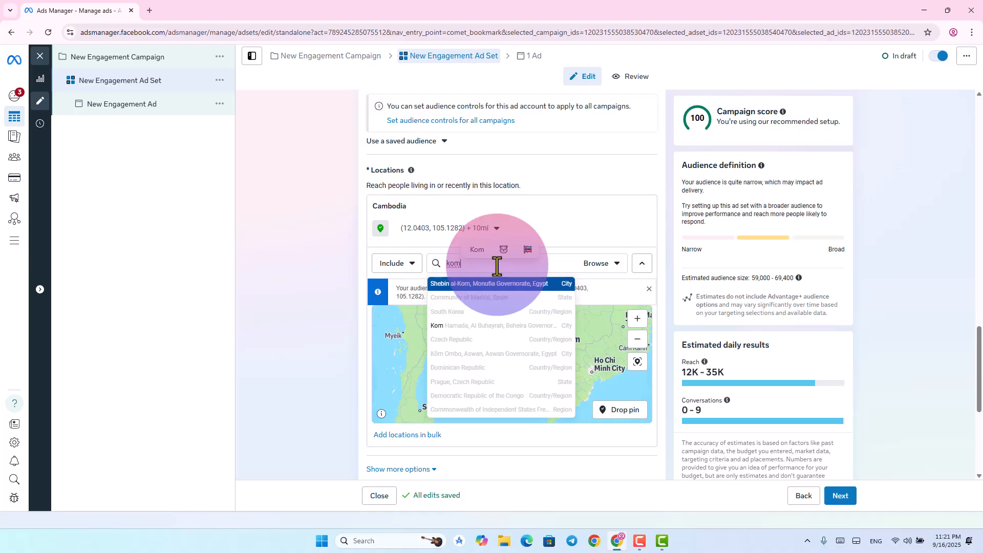
pyautogui.press('BackSpace')
pyautogui.press('BackSpace')
pyautogui.press('BackSpace')
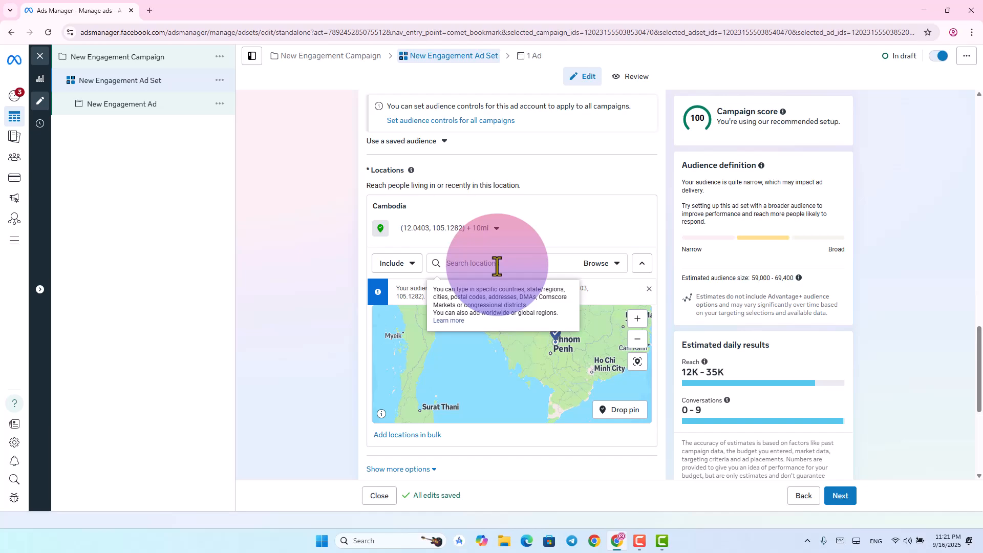
pyautogui.write('Kom')
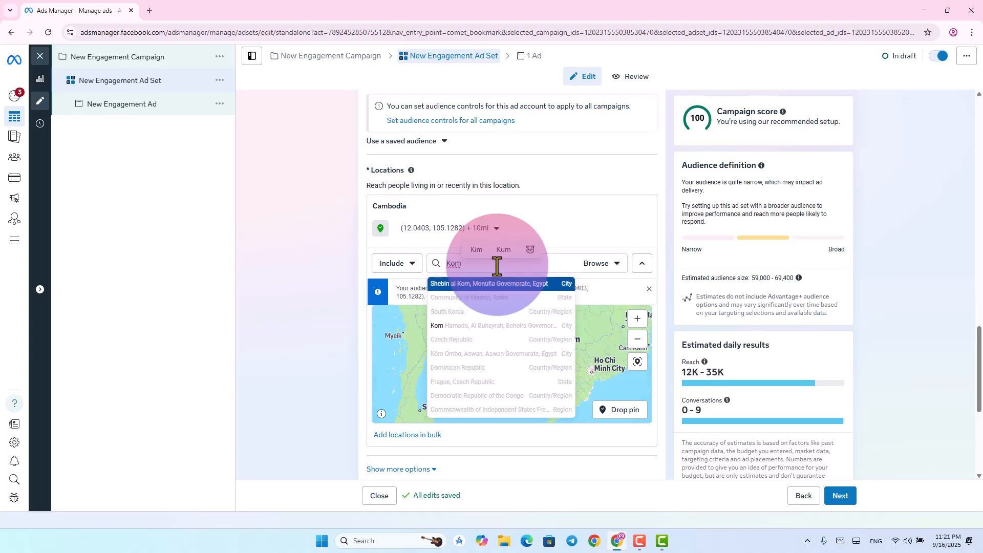
pyautogui.write('on')
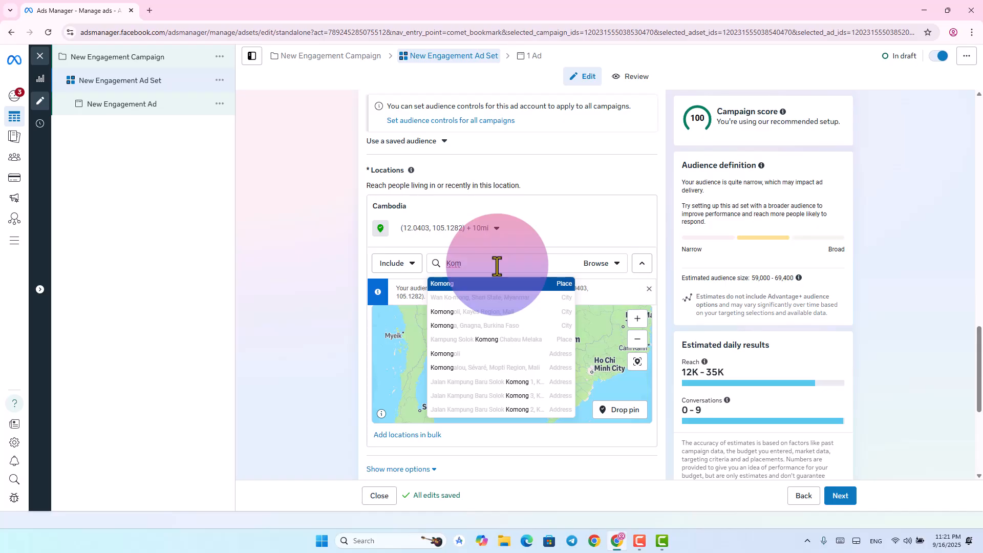
pyautogui.write('pong')
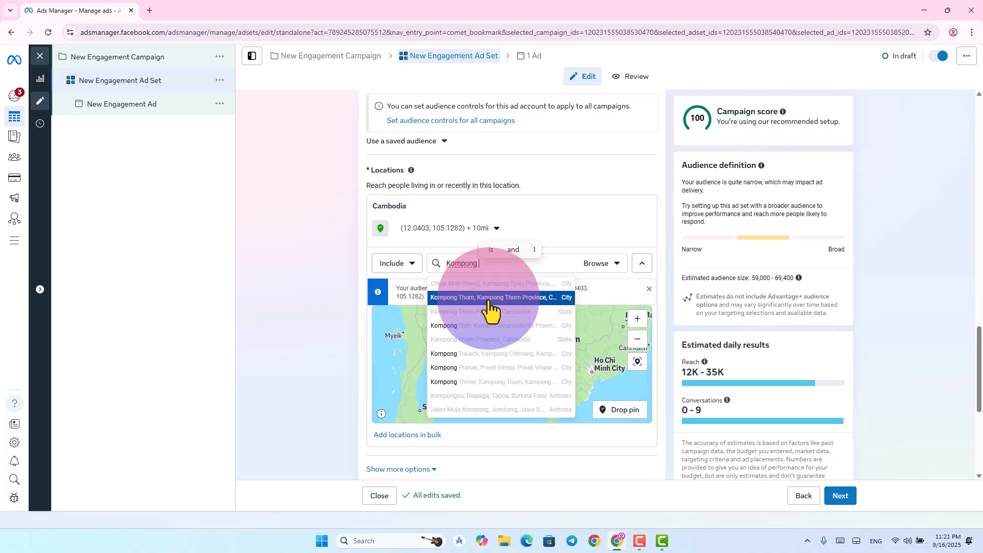
pyautogui.write('cham')
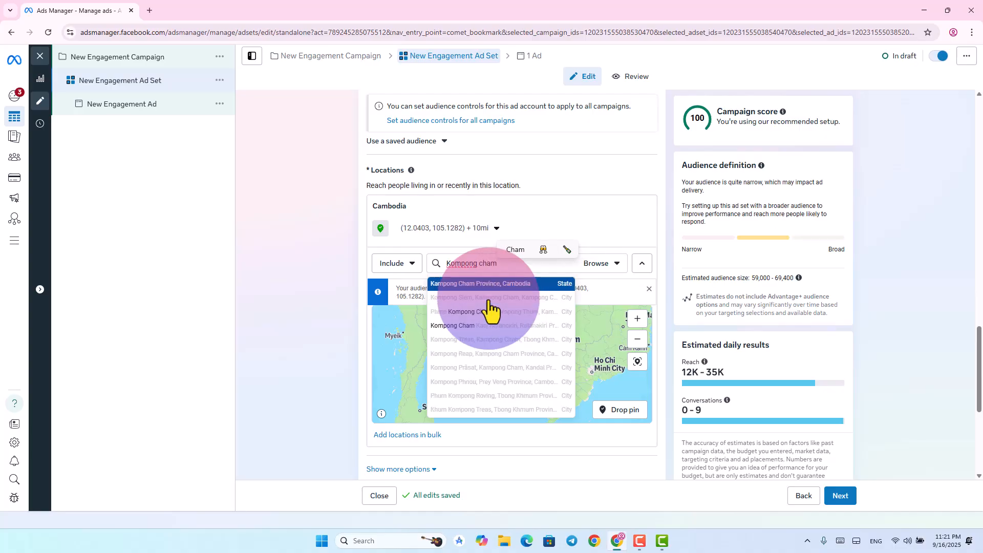
pyautogui.click(468, 285)
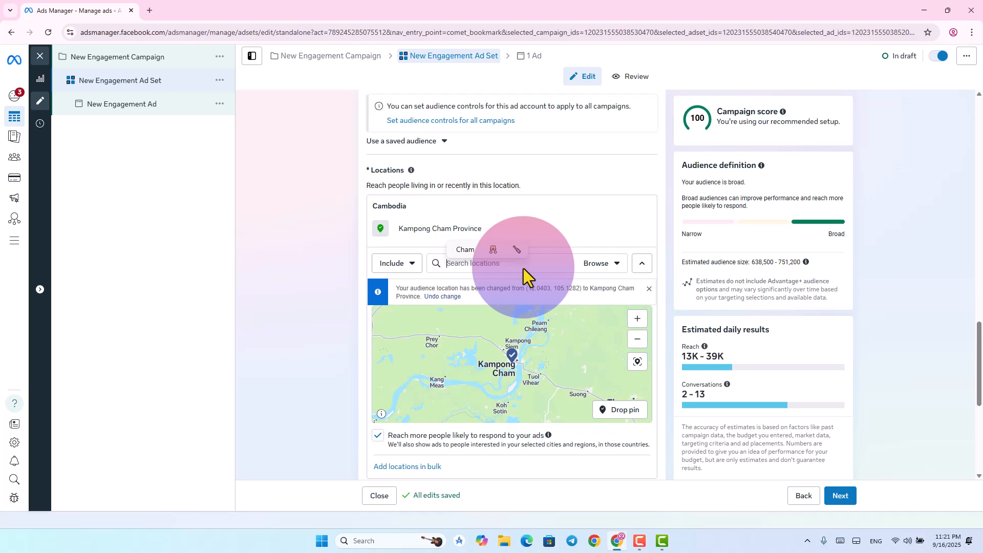
# Search the locations for "Batdom" and include the place Batdombong with a 1 mi radius as a second location
pyautogui.write('Batt')
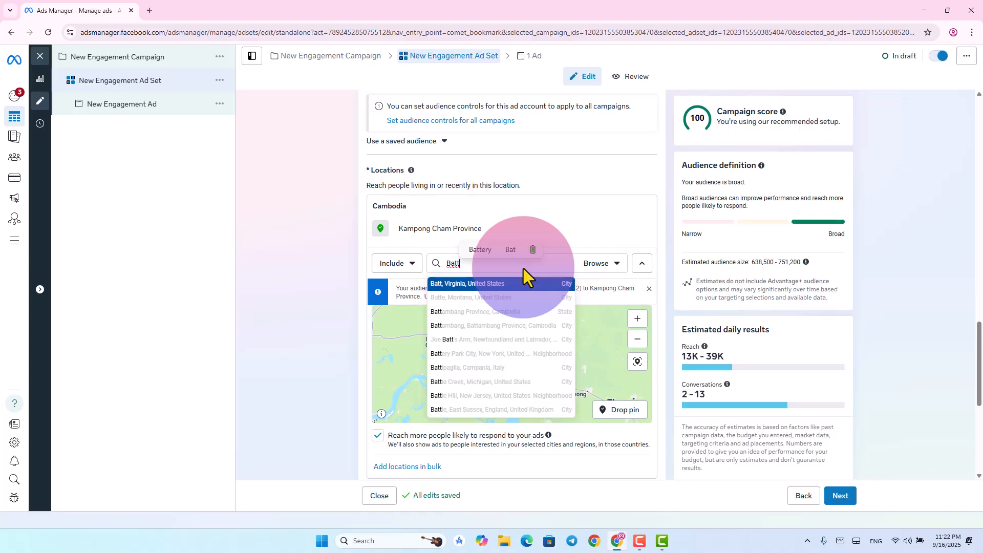
pyautogui.press('BackSpace')
pyautogui.write('dom')
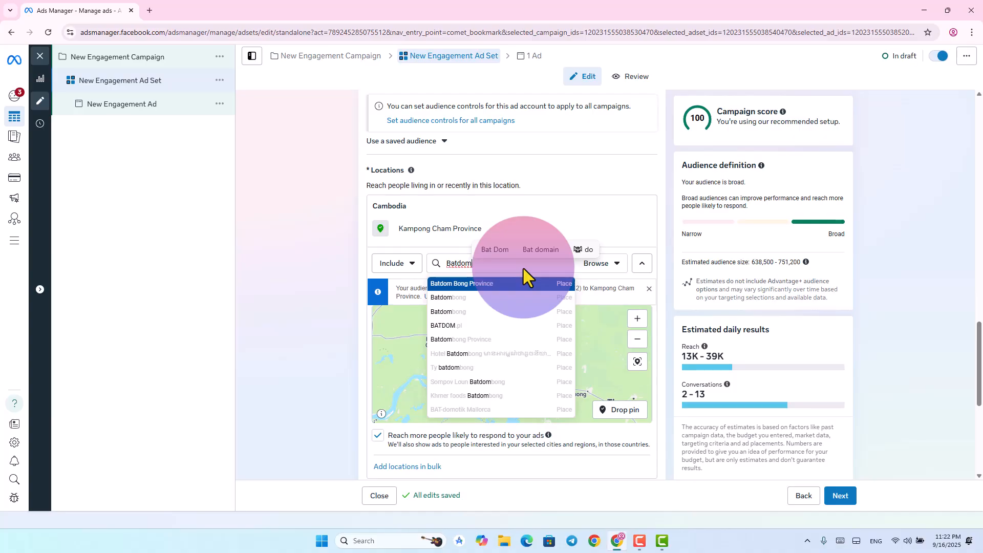
pyautogui.click(473, 301)
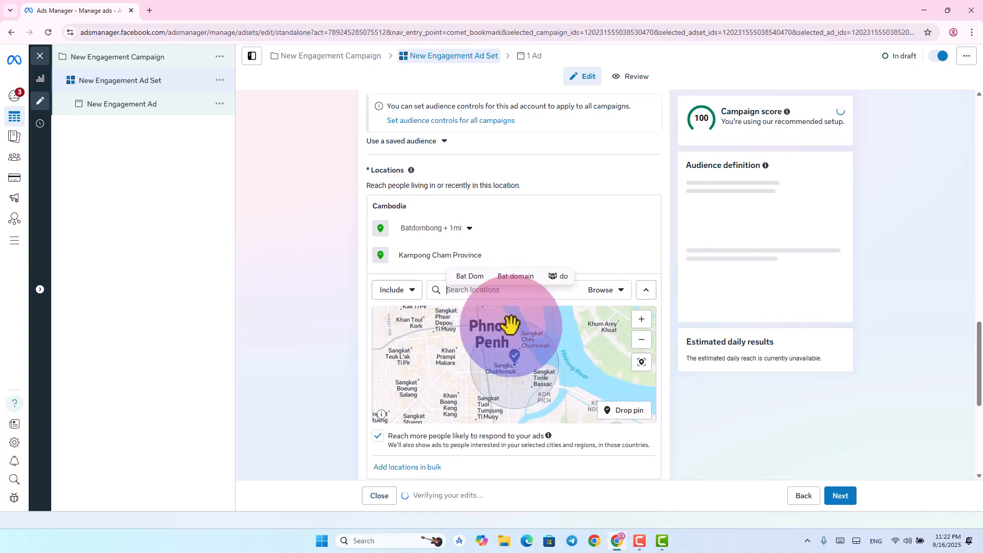
pyautogui.scroll(-2, 537, 352)
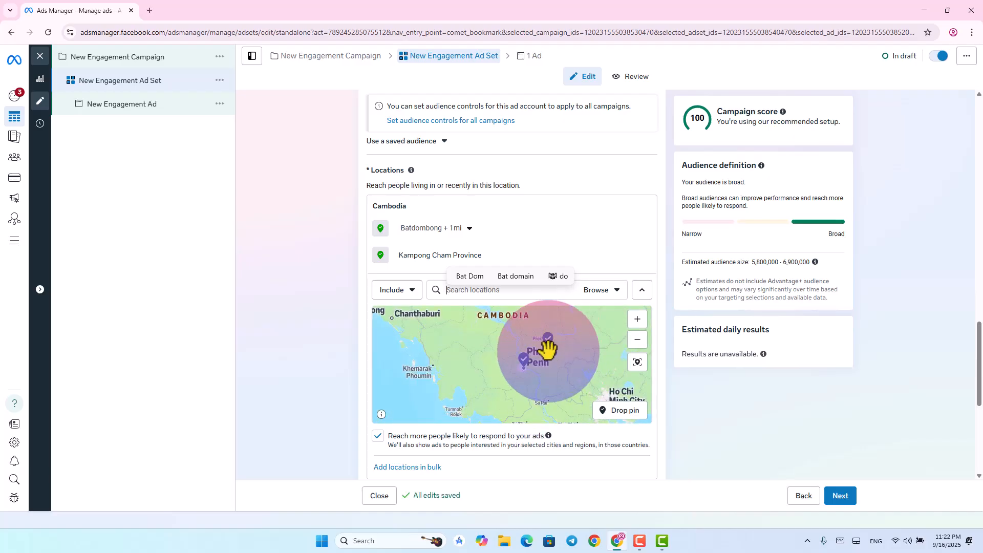
pyautogui.scroll(-1, 546, 352)
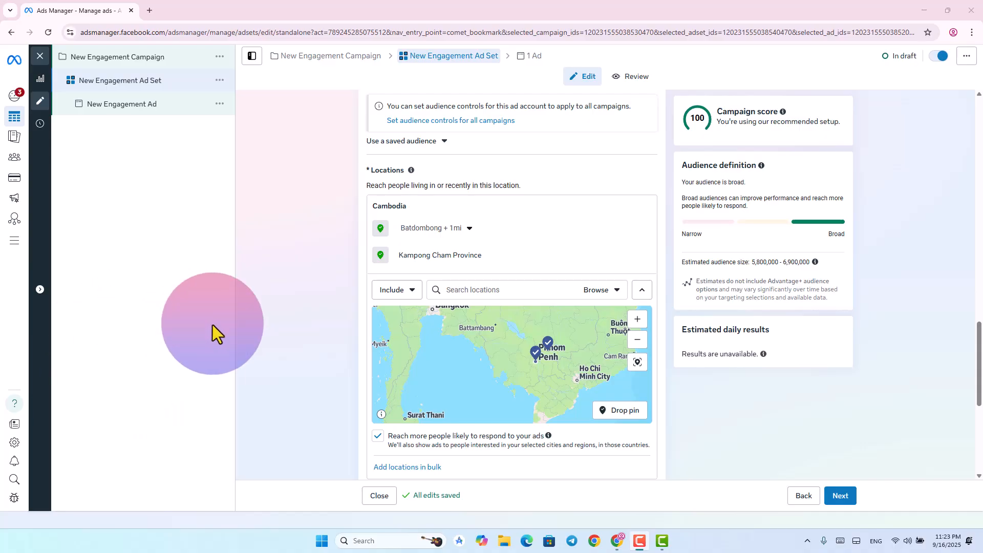
pyautogui.scroll(-3, 450, 308)
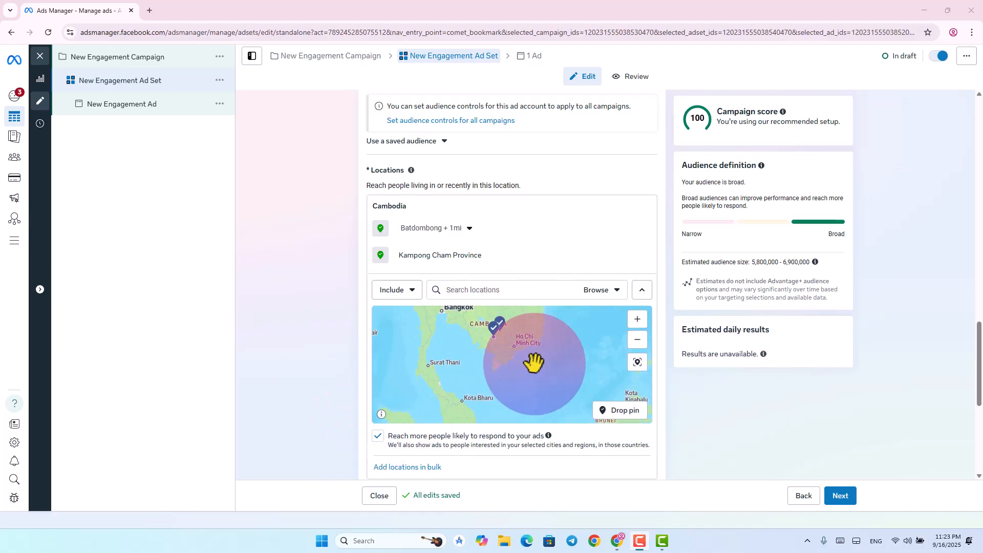
pyautogui.scroll(-2, 553, 355)
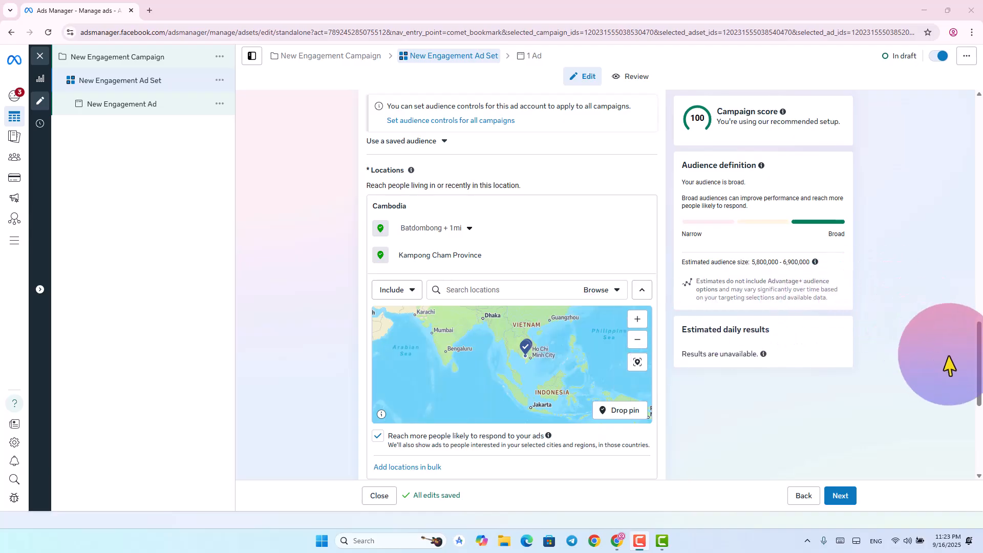
# Open the optional audience suggestion settings of the Advantage+ audience, covering custom audiences, age, gender and detailed targeting
pyautogui.moveTo(979, 347); pyautogui.dragTo(978, 361)
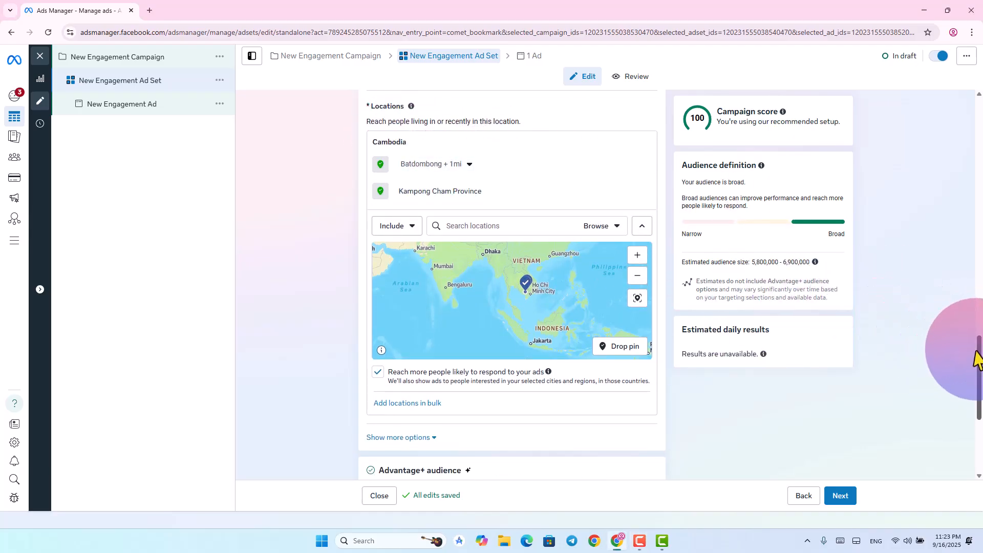
pyautogui.moveTo(978, 356); pyautogui.dragTo(978, 410)
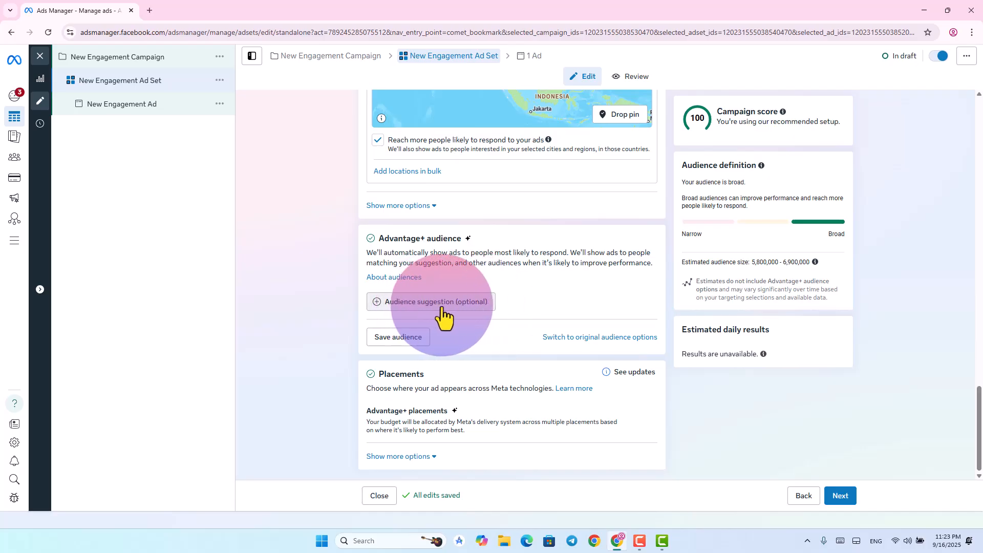
pyautogui.click(473, 307)
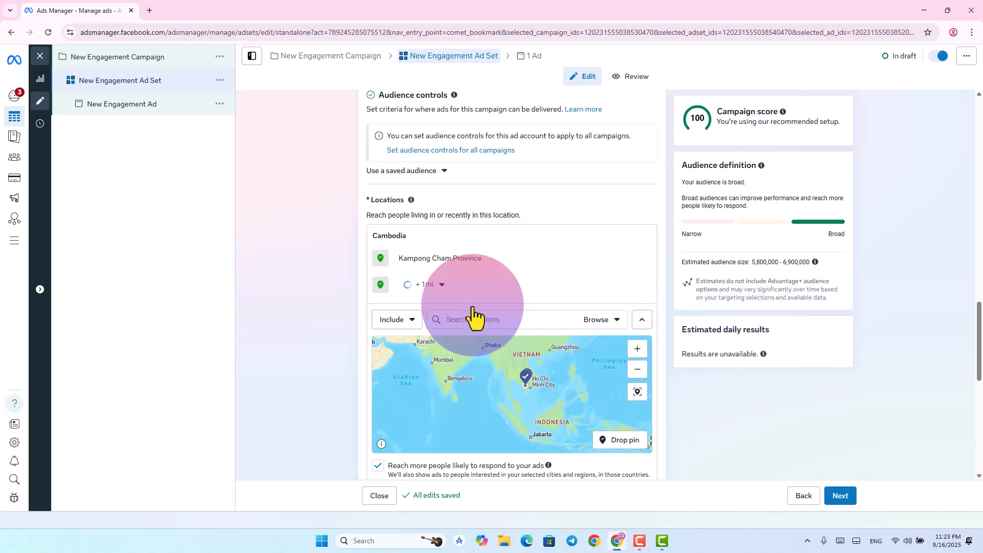
pyautogui.scroll(-3, 516, 309)
pyautogui.scroll(-5, 521, 313)
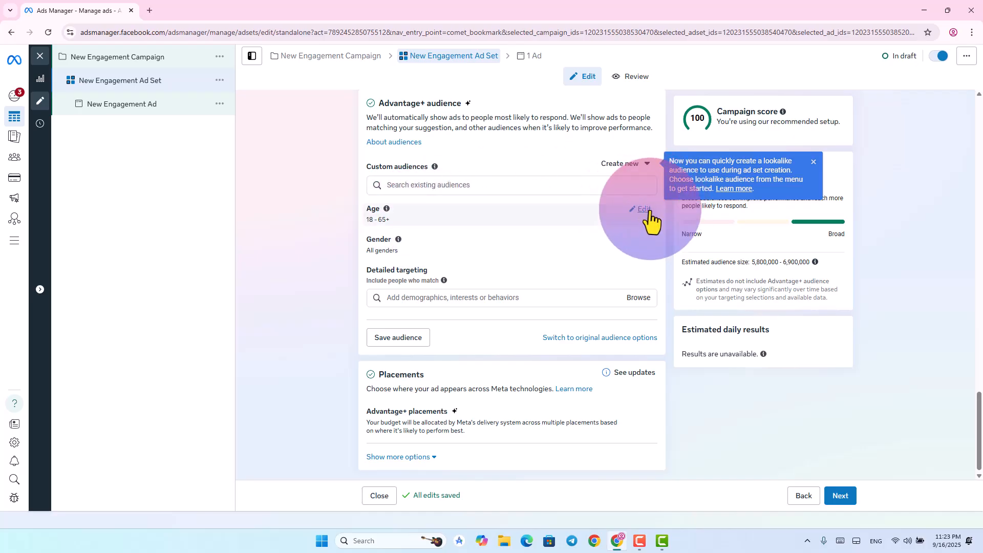
pyautogui.scroll(14, 461, 221)
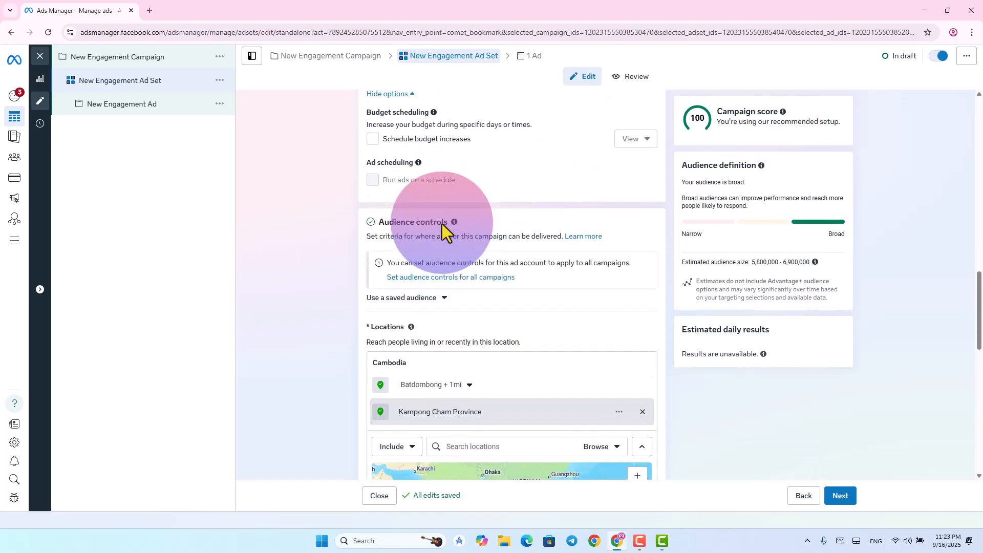
pyautogui.scroll(12, 441, 224)
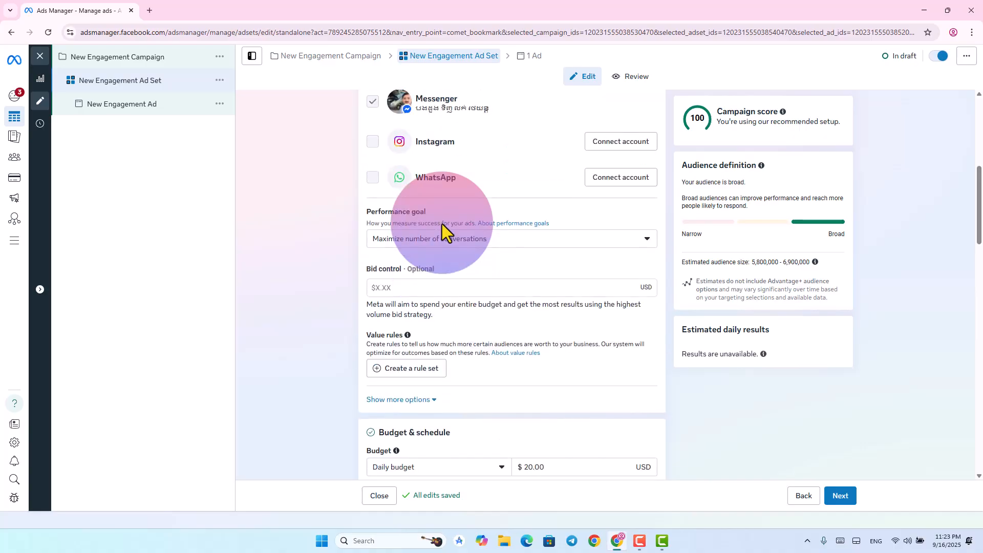
pyautogui.scroll(-10, 441, 224)
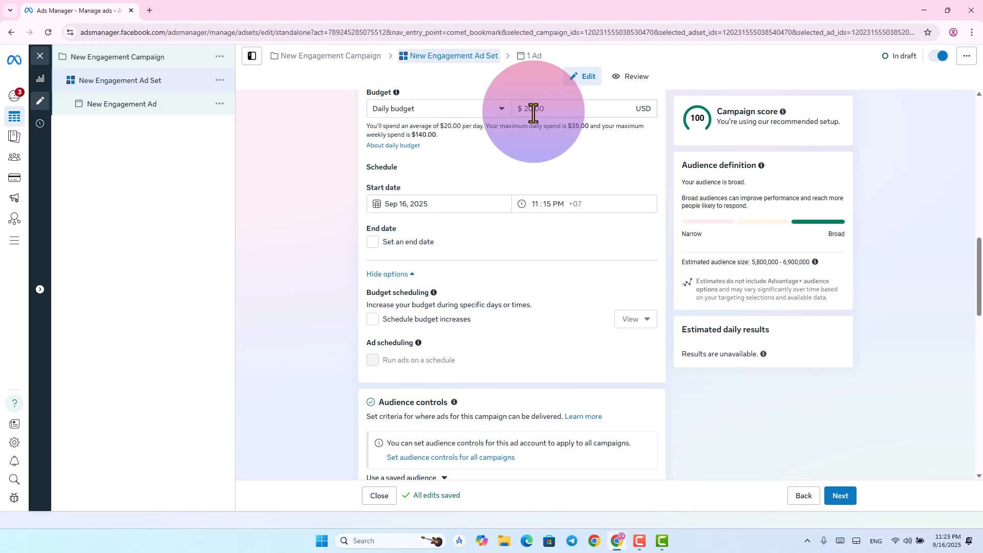
# Set the minimum age of the Advantage+ audience suggestion to 21
pyautogui.scroll(-4, 489, 195)
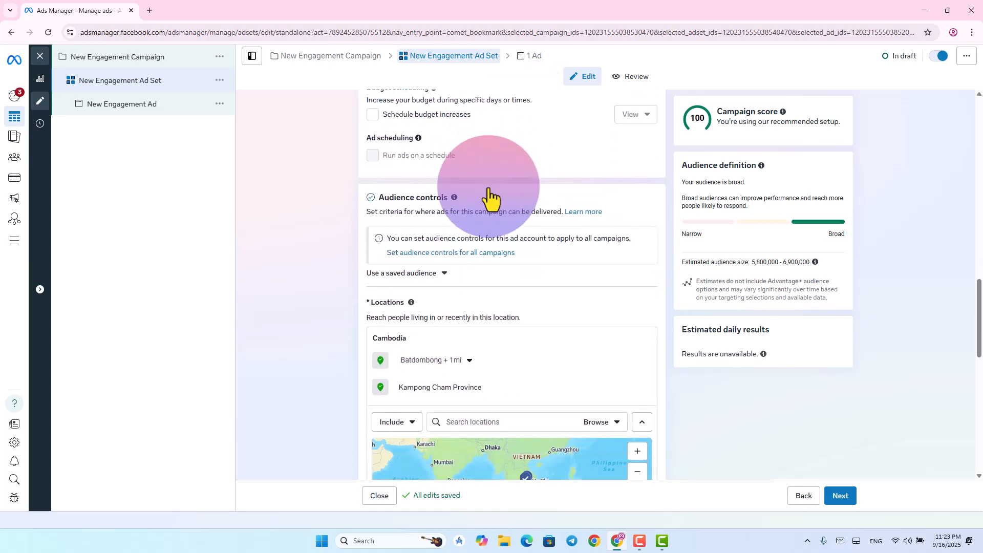
pyautogui.scroll(-5, 489, 189)
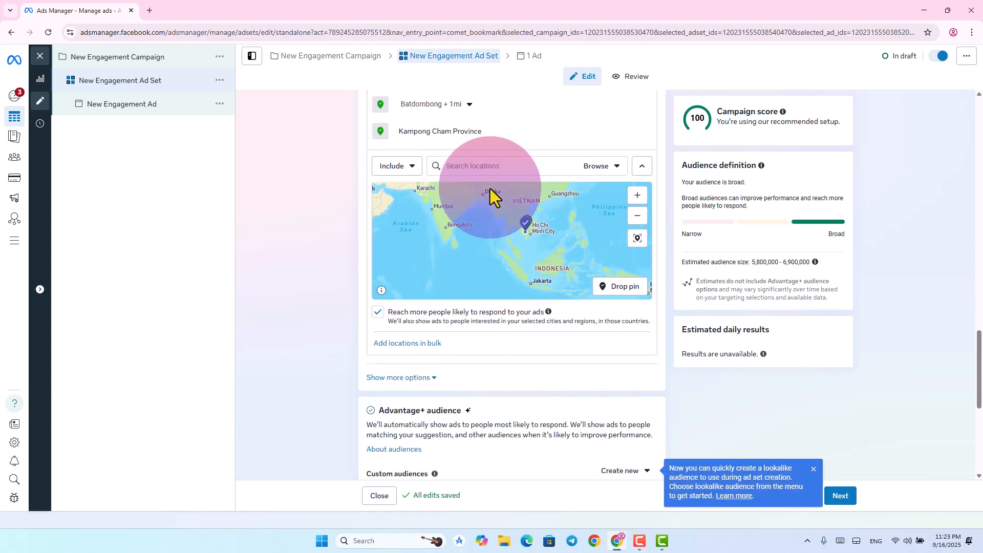
pyautogui.scroll(-5, 490, 188)
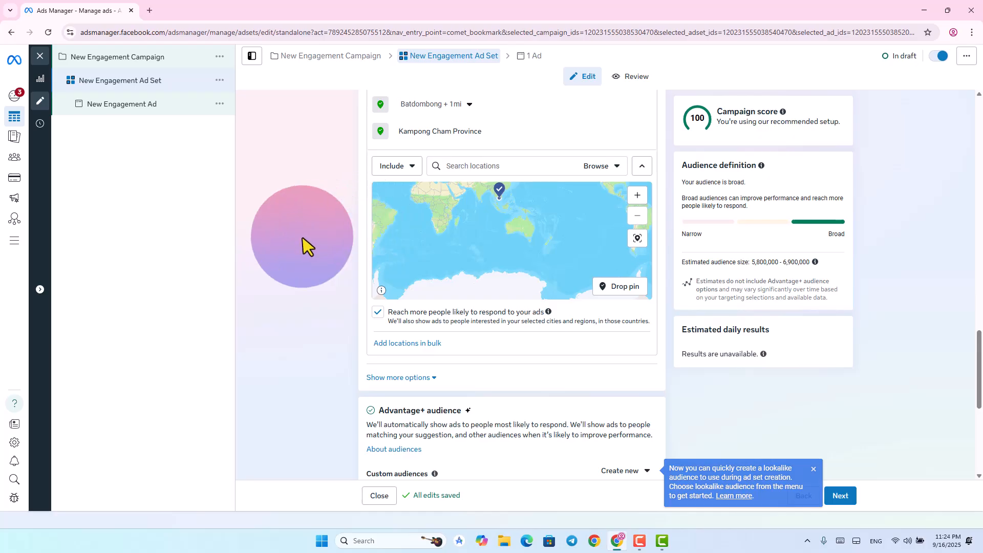
pyautogui.scroll(-5, 922, 285)
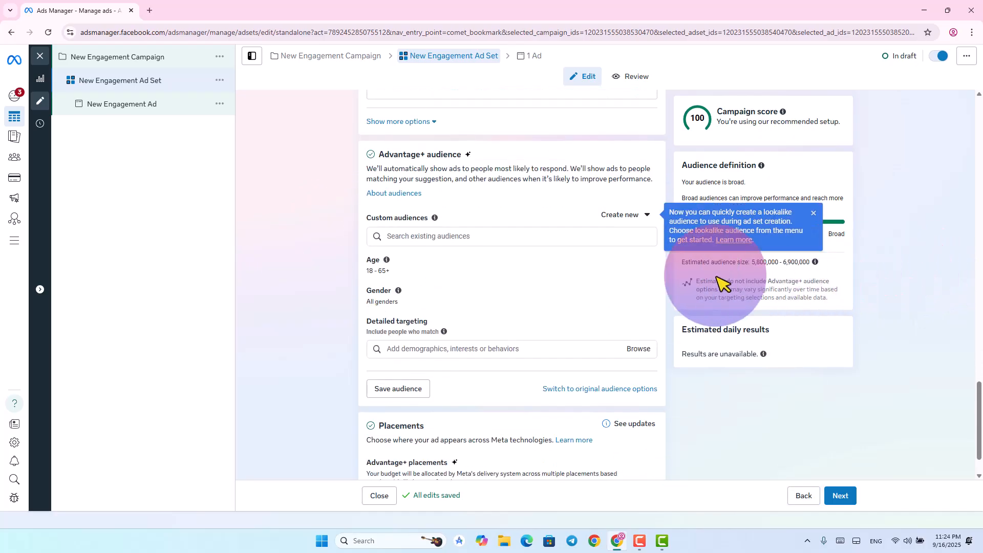
pyautogui.moveTo(413, 273)
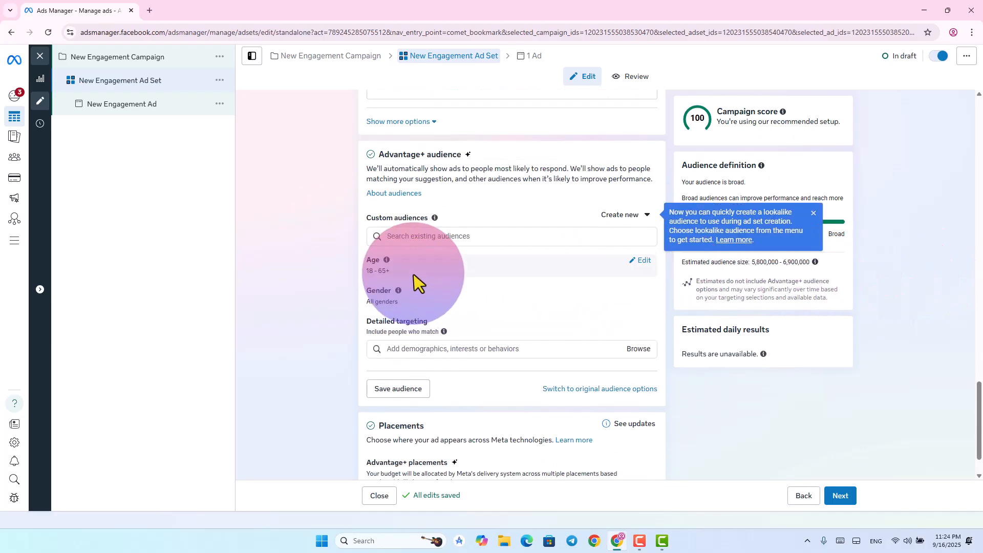
pyautogui.click(647, 267)
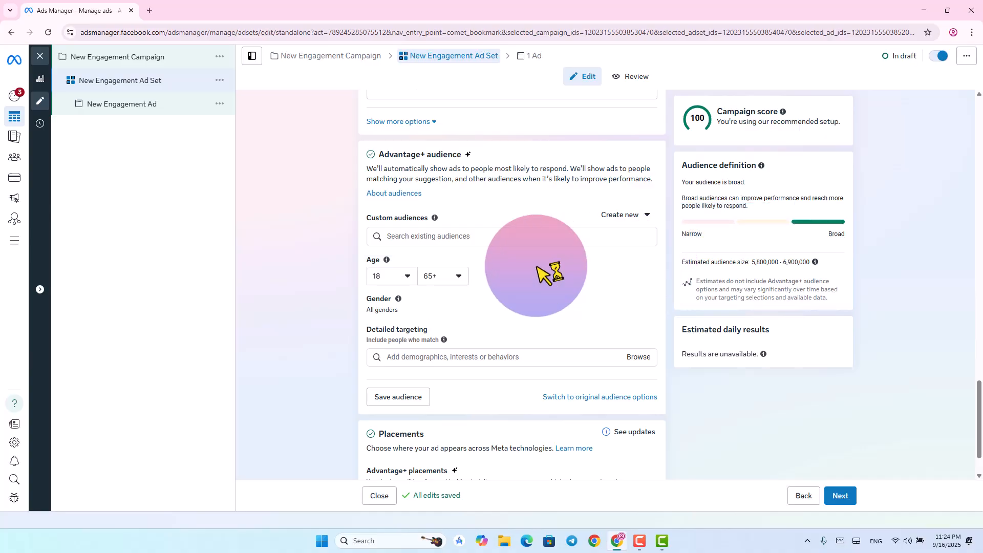
pyautogui.click(407, 279)
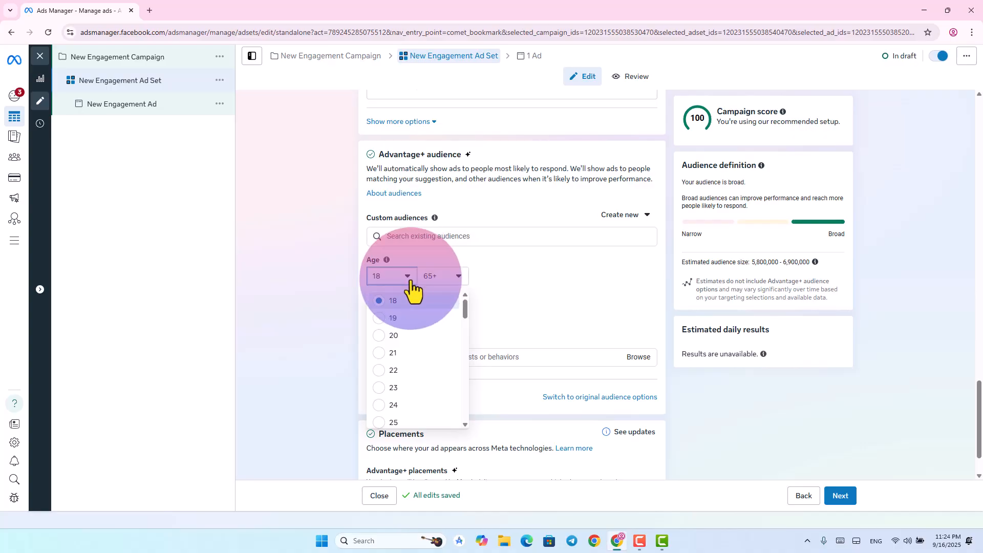
pyautogui.click(384, 350)
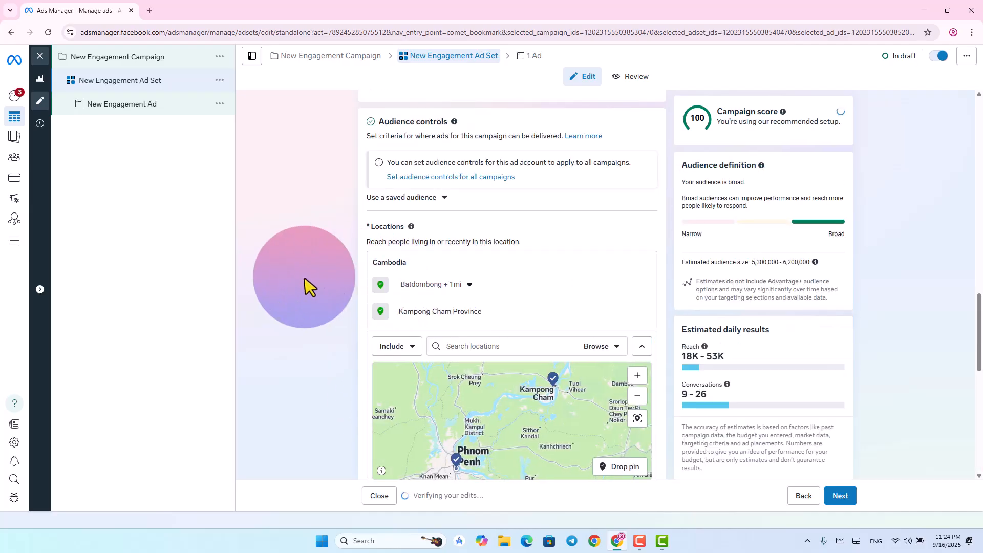
# Limit the gender of the Advantage+ audience suggestion to Men
pyautogui.scroll(-7, 549, 285)
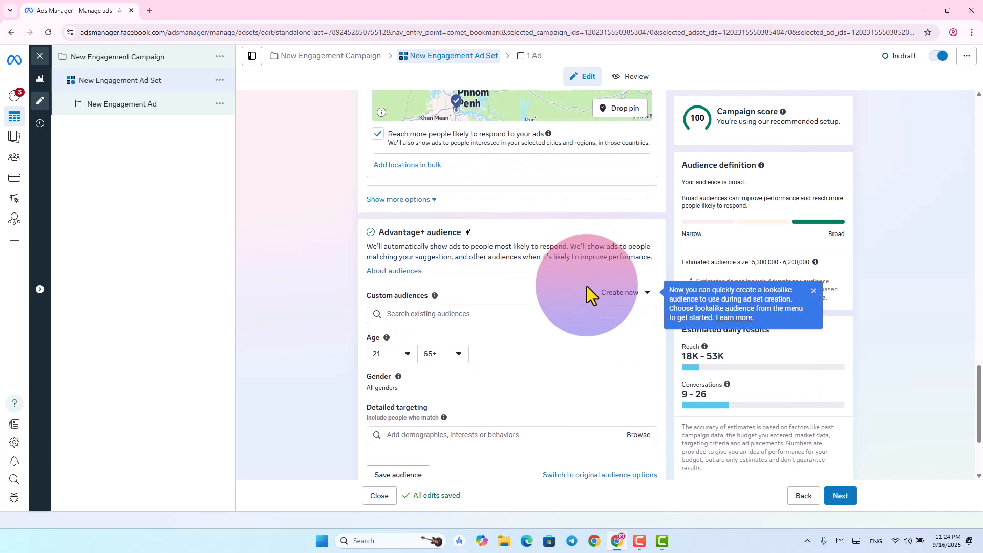
pyautogui.scroll(-2, 587, 287)
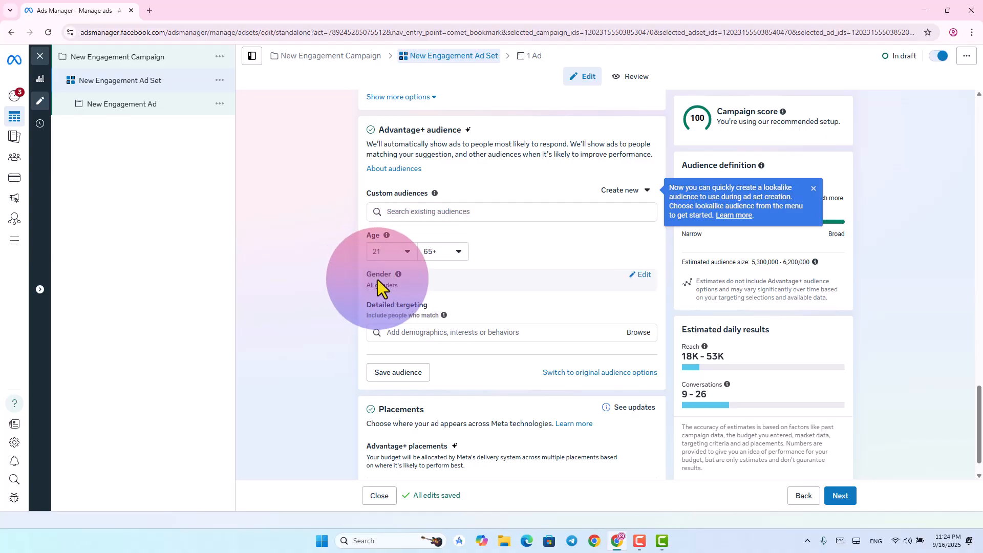
pyautogui.click(638, 279)
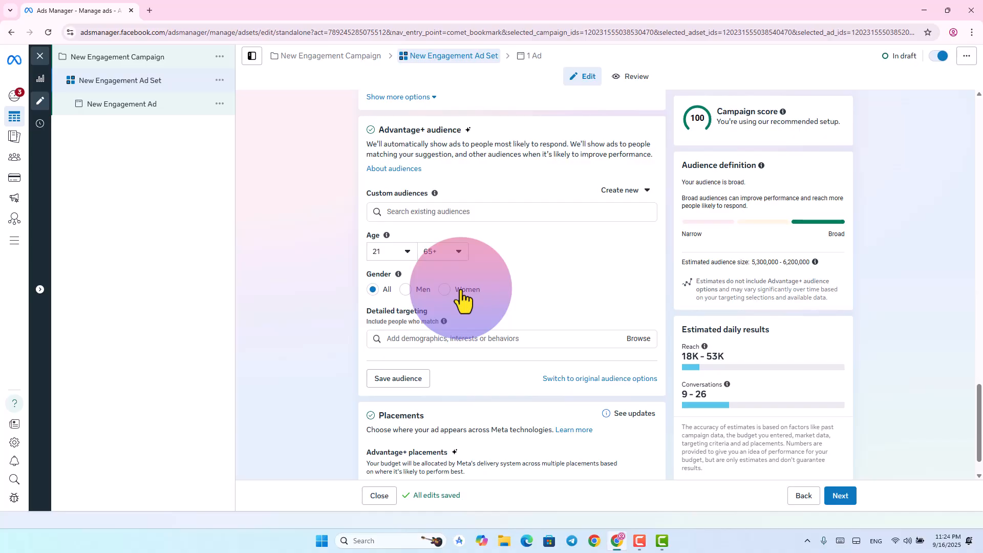
pyautogui.click(406, 290)
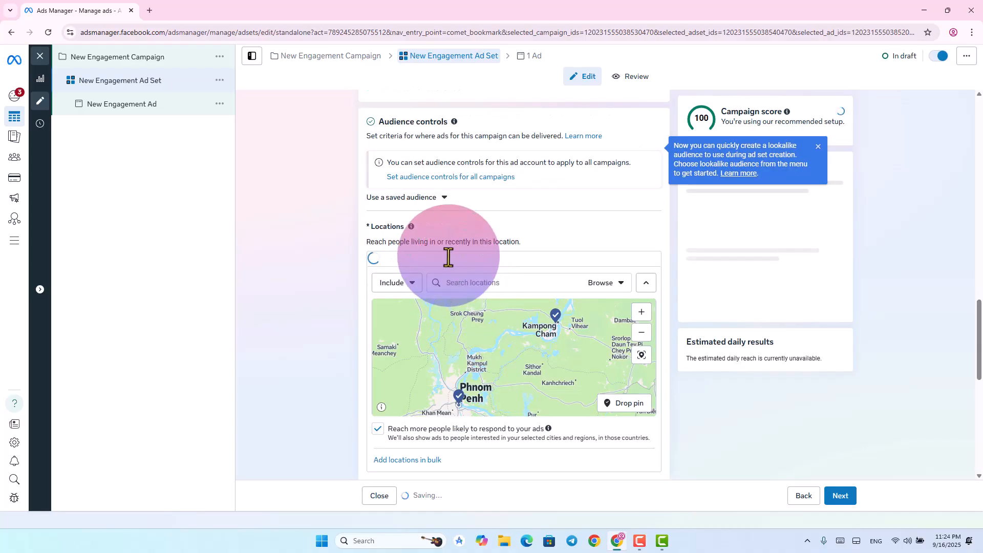
# Add the suggested interest City car (vehicle) to the audience's detailed targeting
pyautogui.scroll(-4, 475, 312)
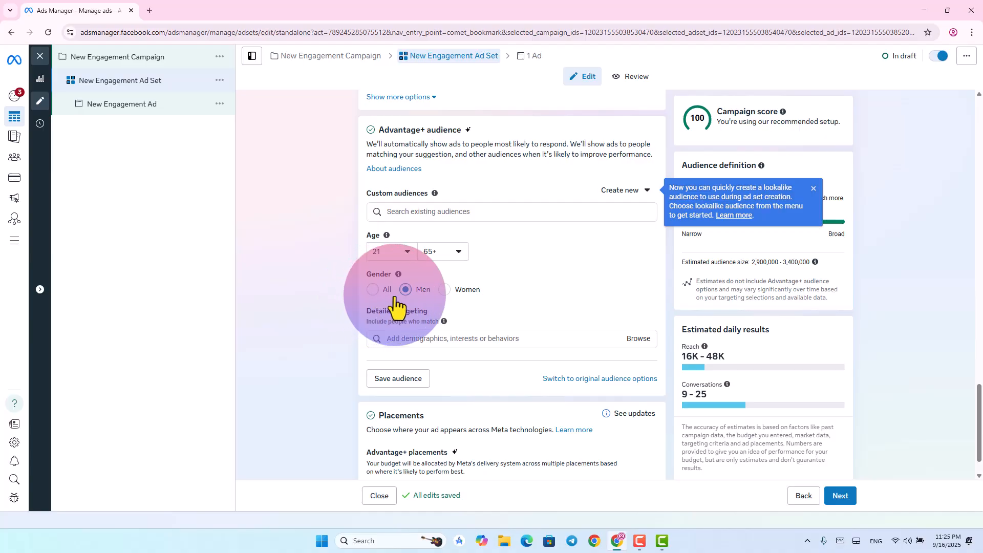
pyautogui.scroll(-1, 461, 305)
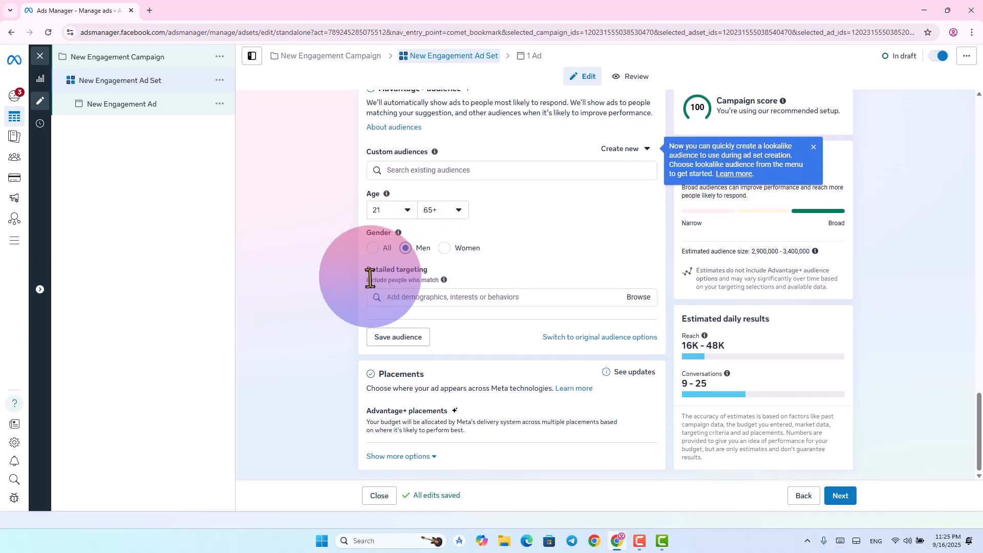
pyautogui.click(426, 295)
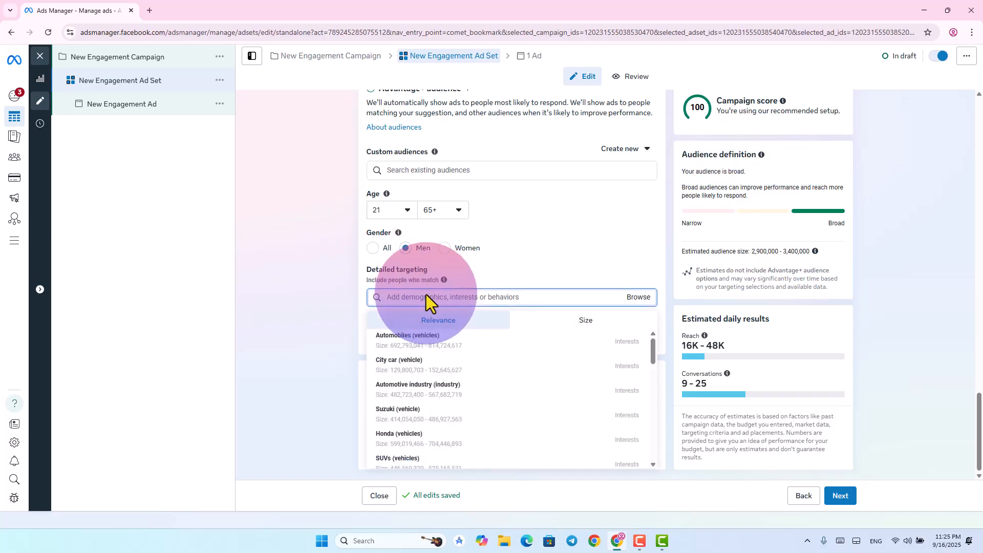
pyautogui.click(412, 361)
pyautogui.scroll(6, 413, 348)
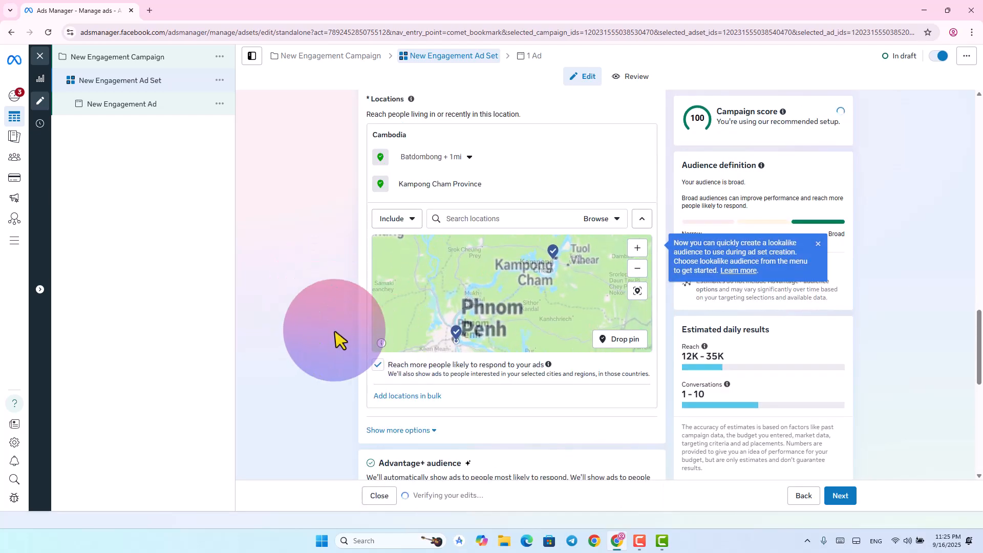
# Add the suggested interests Vehicles (transportation) and Luxury vehicle (vehicles) to the detailed targeting
pyautogui.scroll(-6, 468, 338)
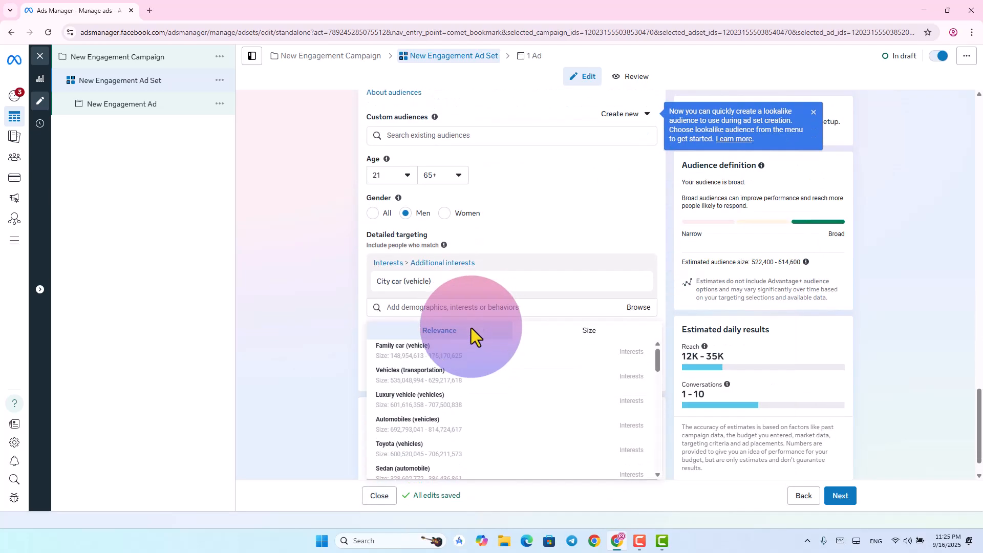
pyautogui.click(413, 371)
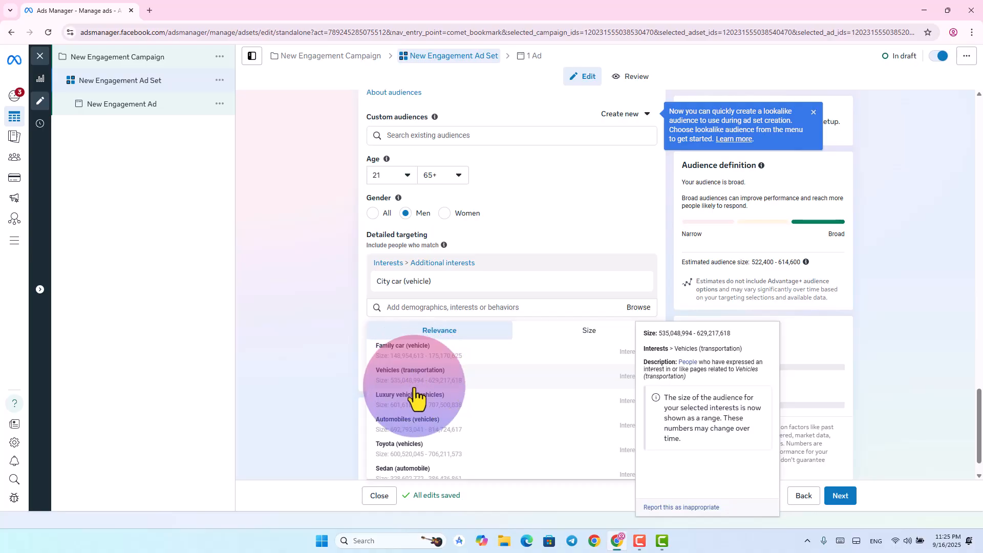
pyautogui.click(415, 405)
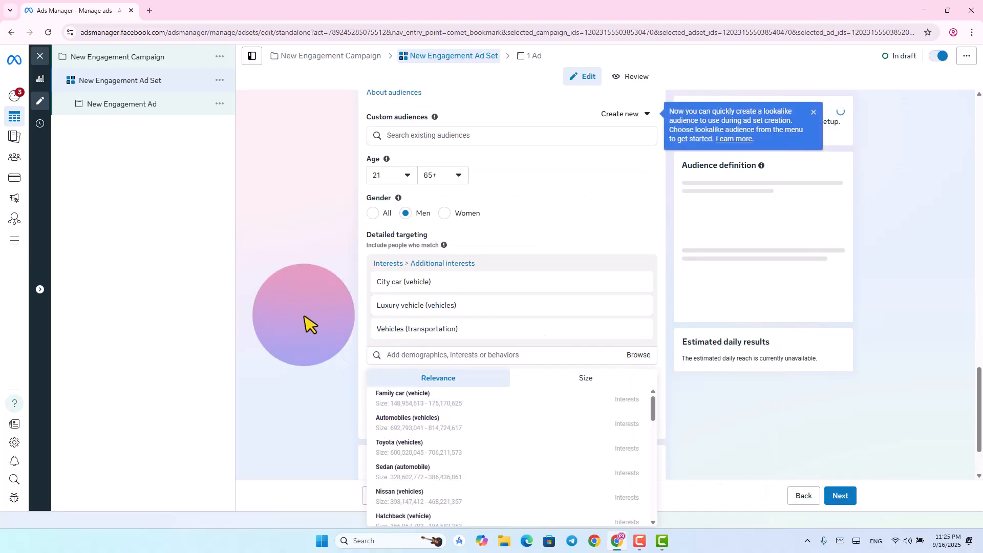
pyautogui.scroll(10, 276, 297)
pyautogui.scroll(-9, 487, 316)
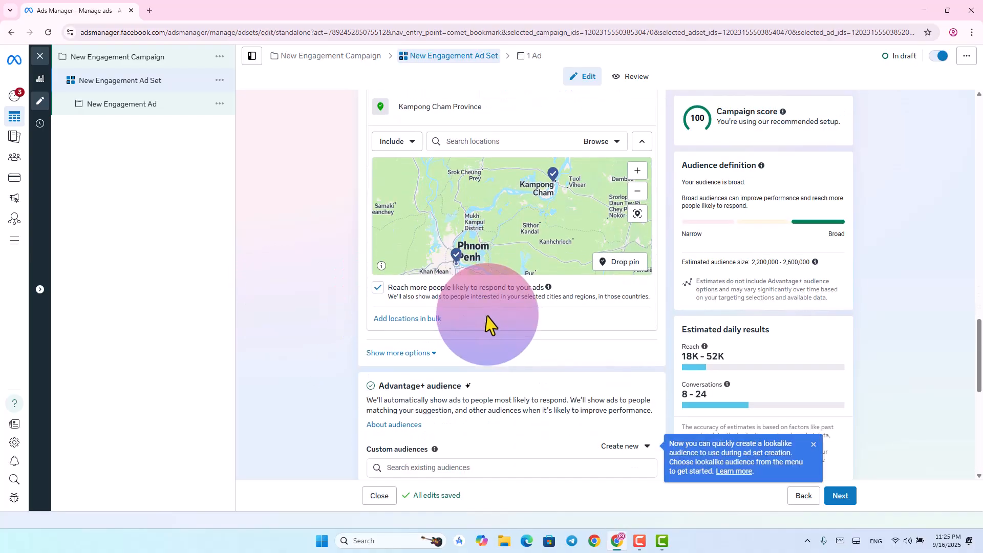
pyautogui.scroll(-3, 491, 316)
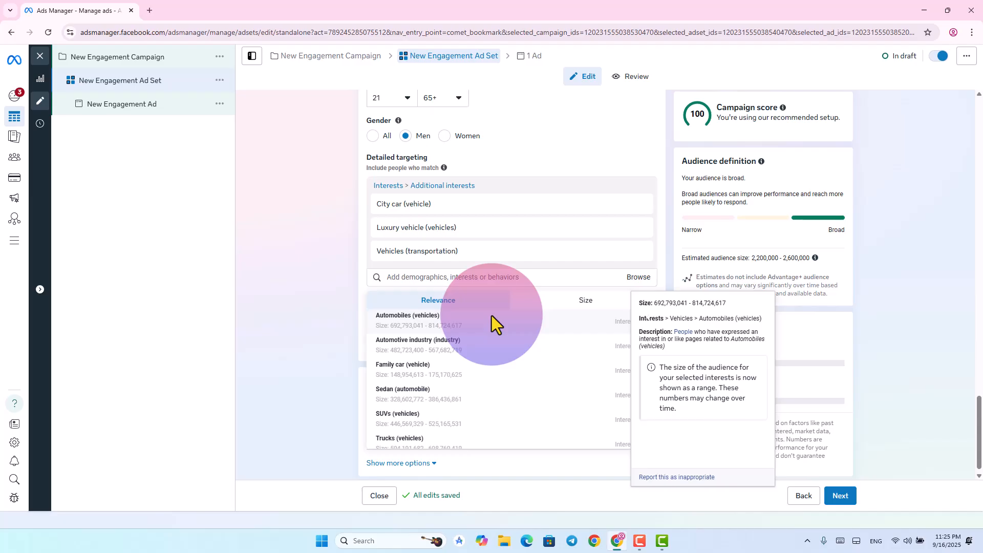
# Dismiss the interest suggestions and examine the audience details of each interest included in the detailed targeting
pyautogui.click(418, 277)
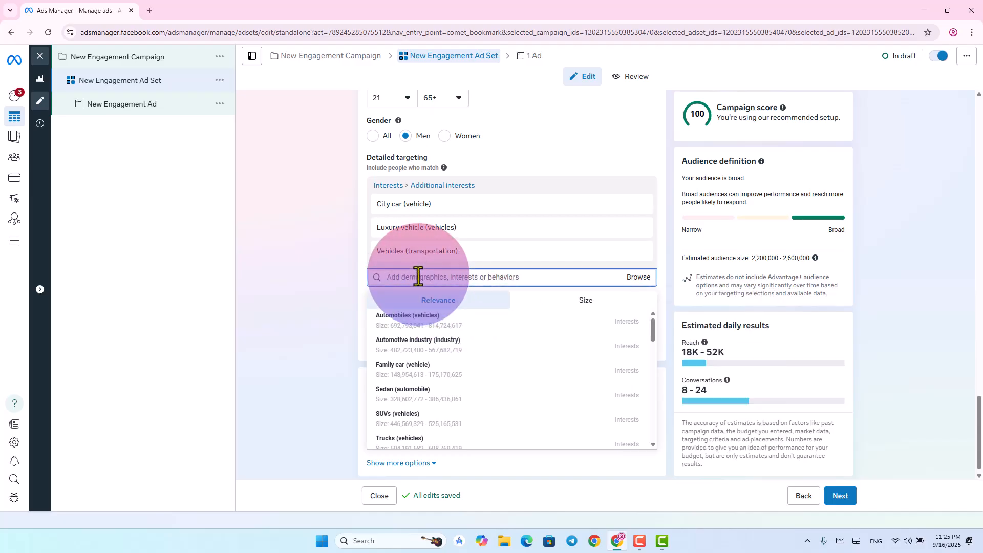
pyautogui.click(308, 280)
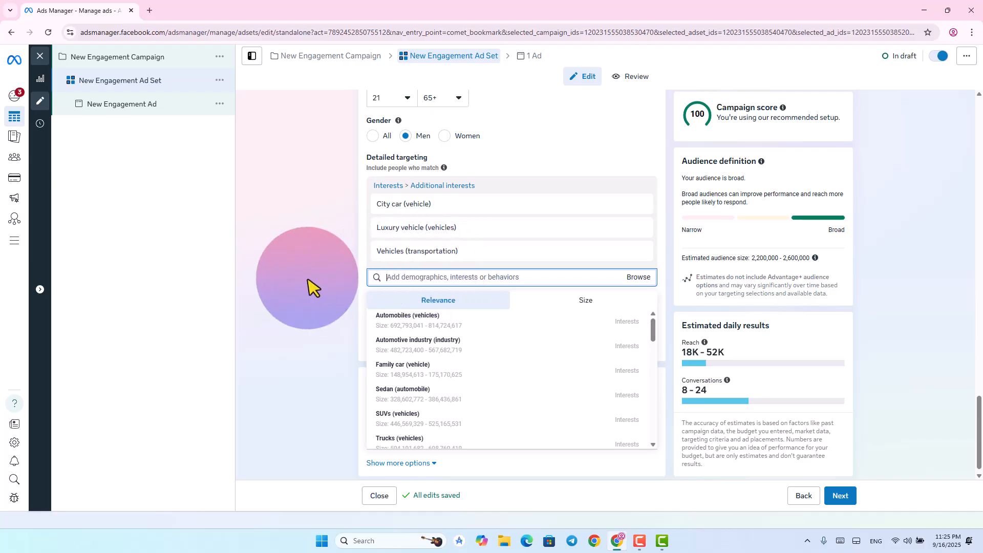
pyautogui.click(306, 277)
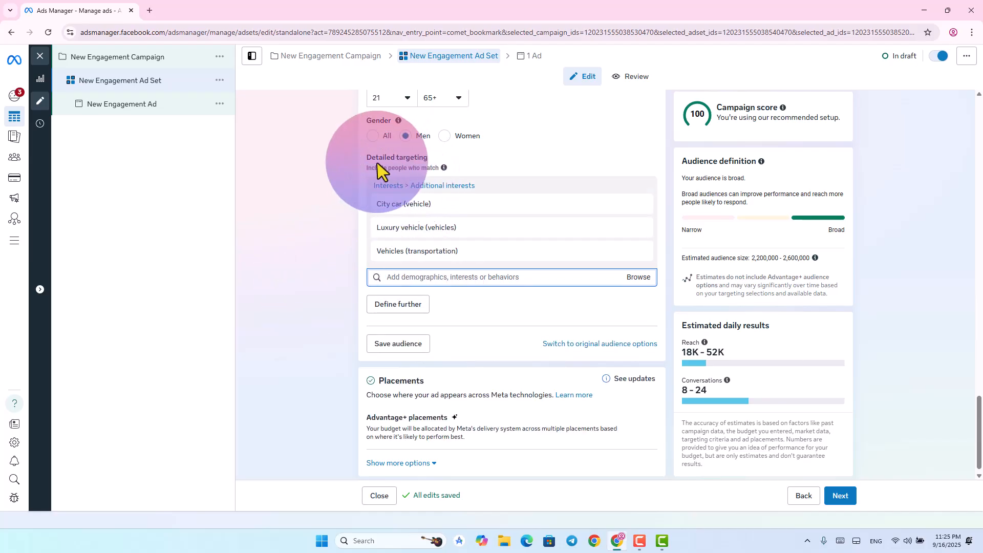
pyautogui.moveTo(435, 240)
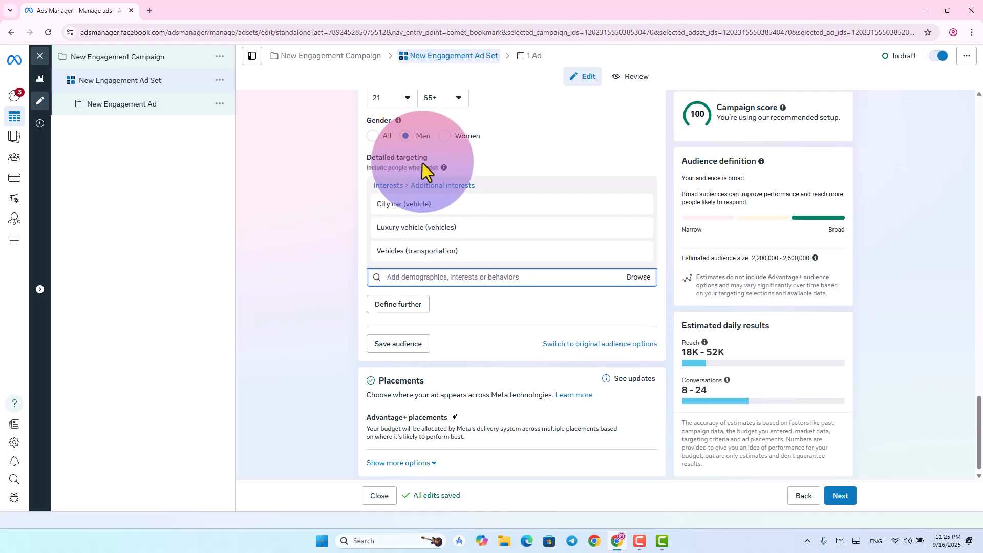
pyautogui.moveTo(446, 167)
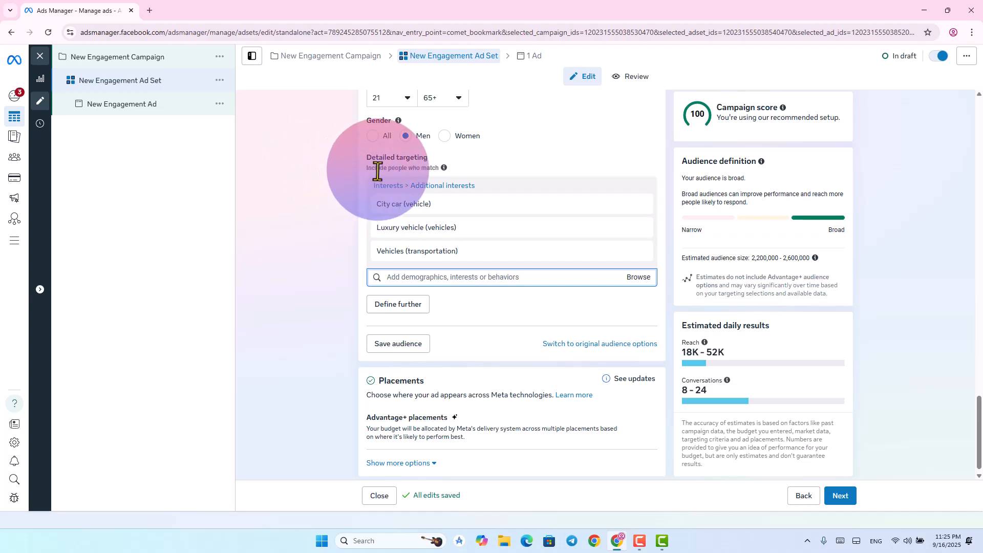
pyautogui.moveTo(410, 210)
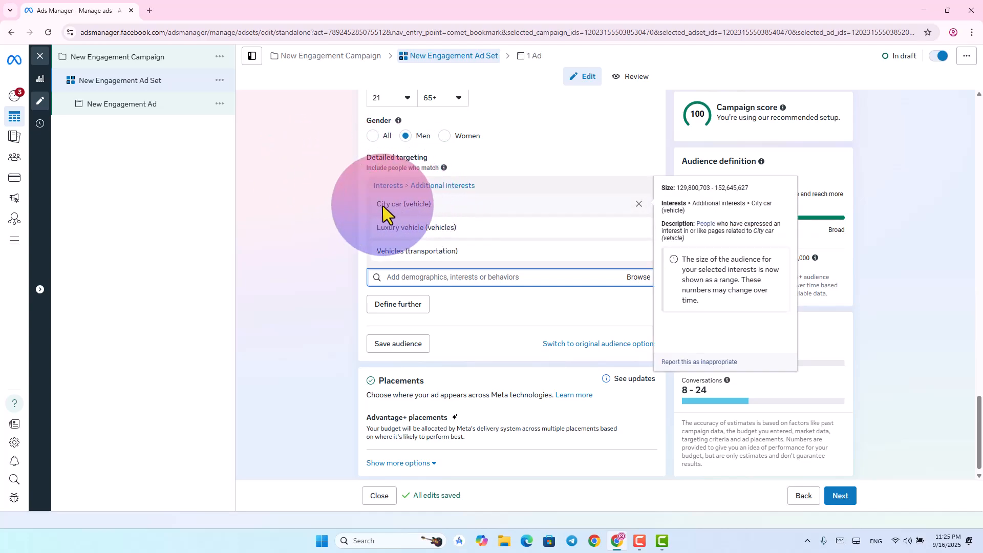
pyautogui.moveTo(461, 226)
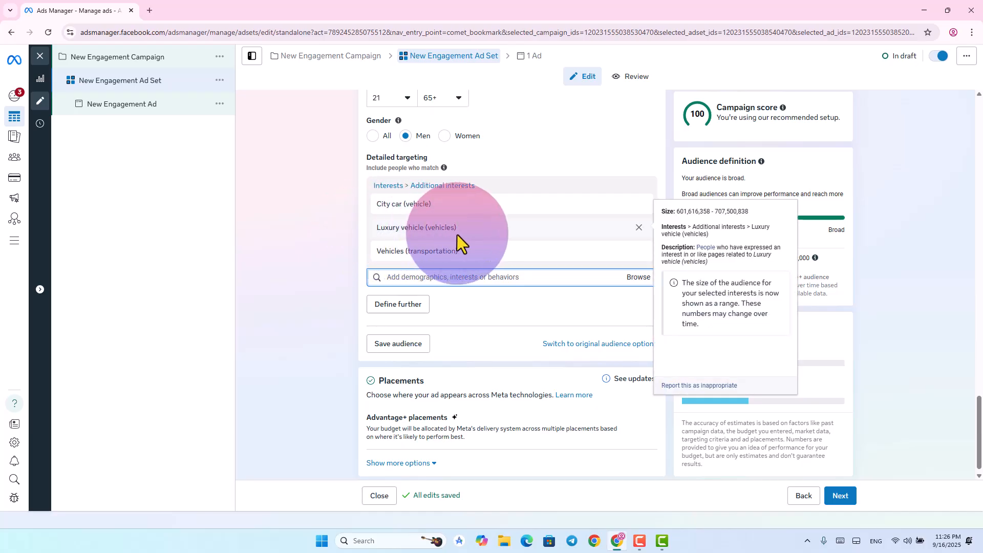
pyautogui.moveTo(395, 250)
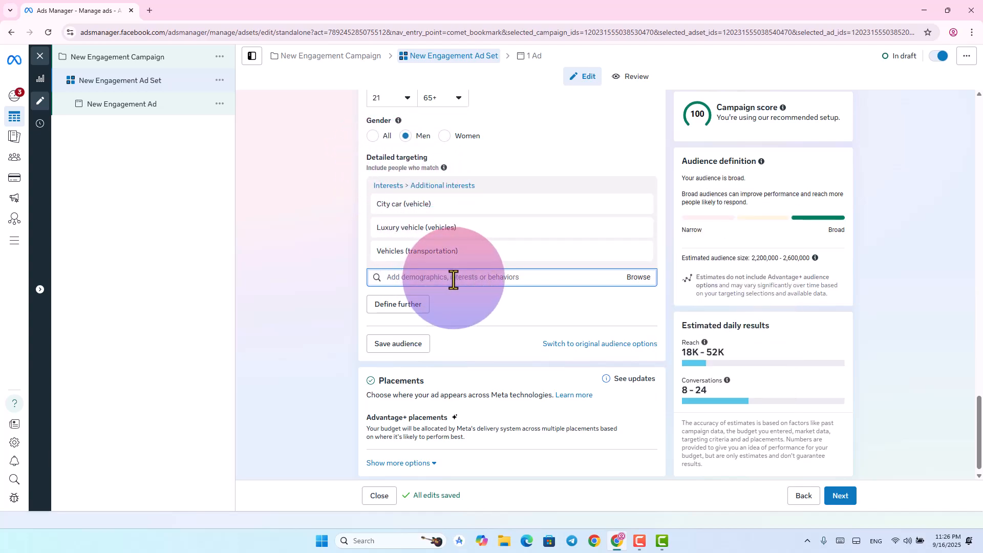
# Switch the ad set from Advantage+ placements to Manual placements and show its platform and placement choices
pyautogui.scroll(-1, 452, 280)
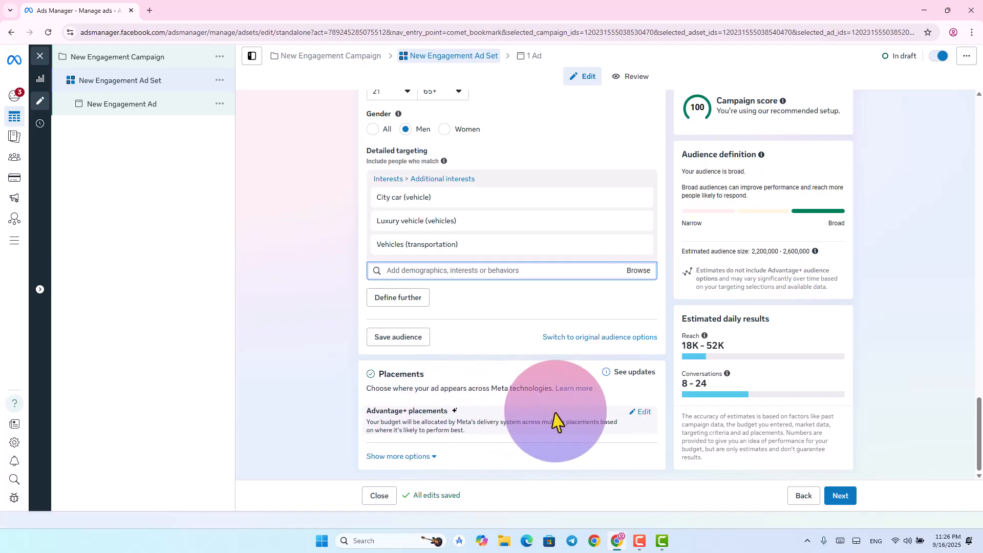
pyautogui.click(641, 414)
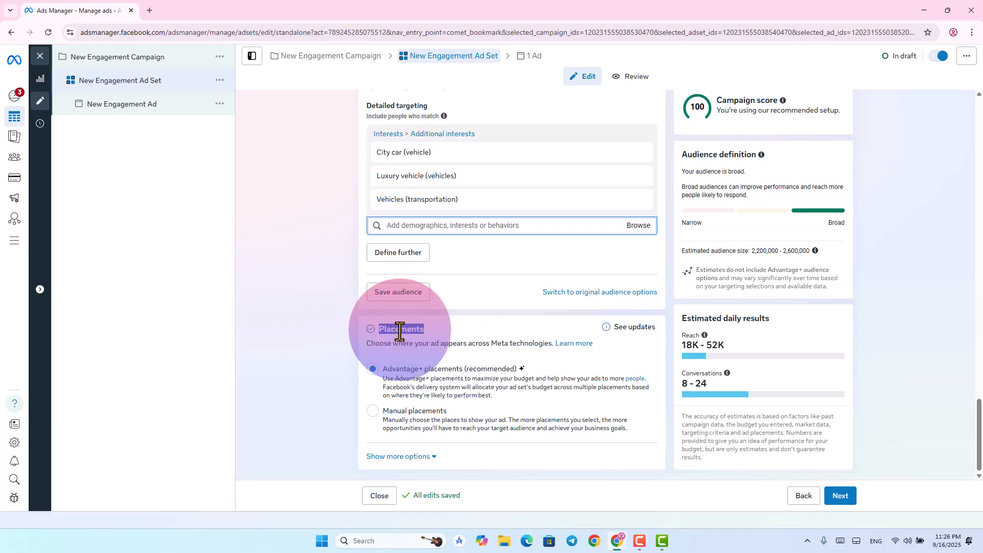
pyautogui.moveTo(383, 330); pyautogui.dragTo(429, 331)
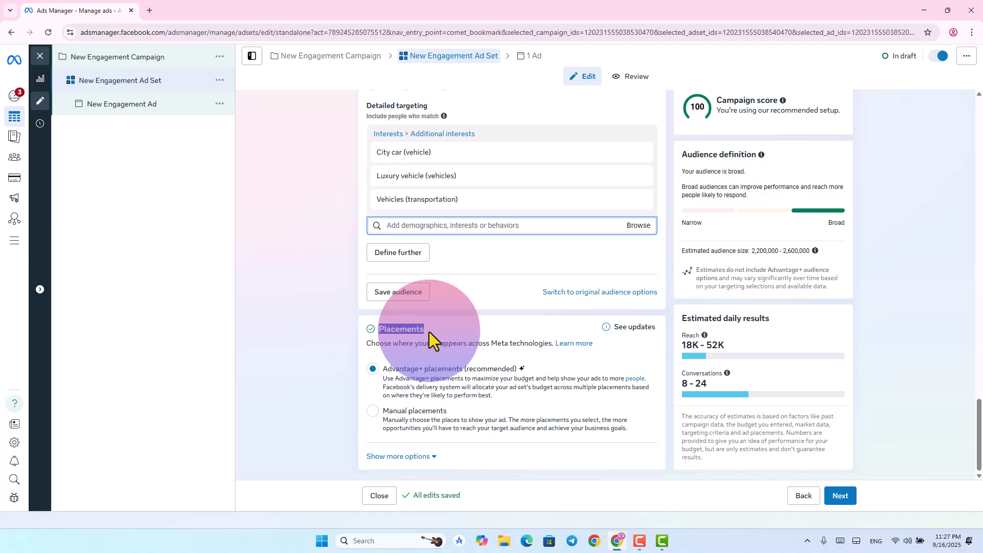
pyautogui.click(377, 414)
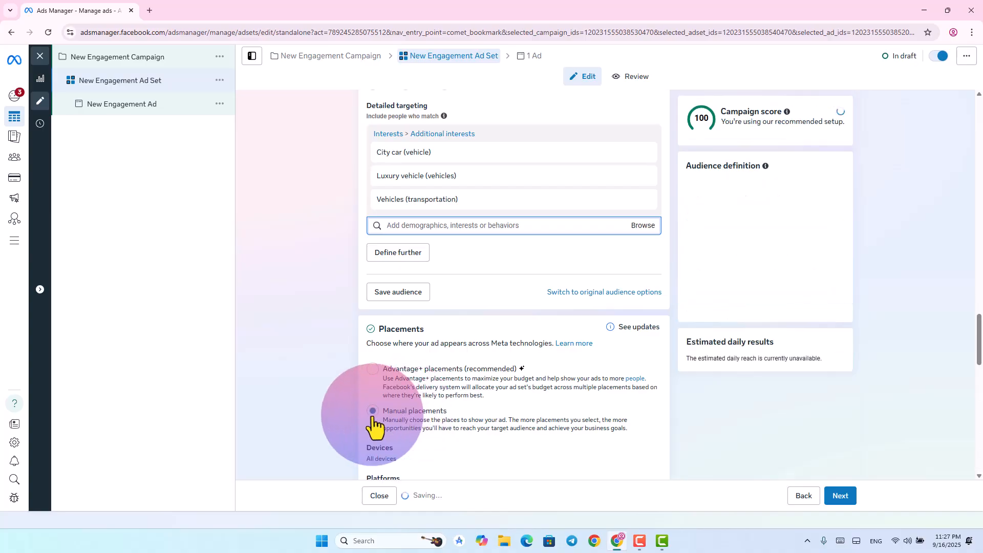
pyautogui.scroll(-5, 425, 401)
pyautogui.scroll(-5, 476, 389)
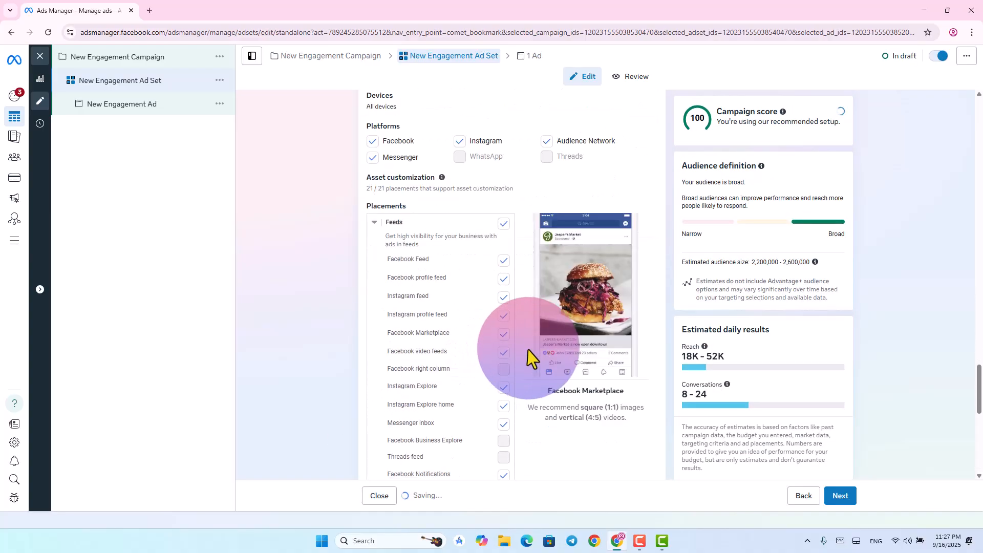
pyautogui.scroll(1, 512, 268)
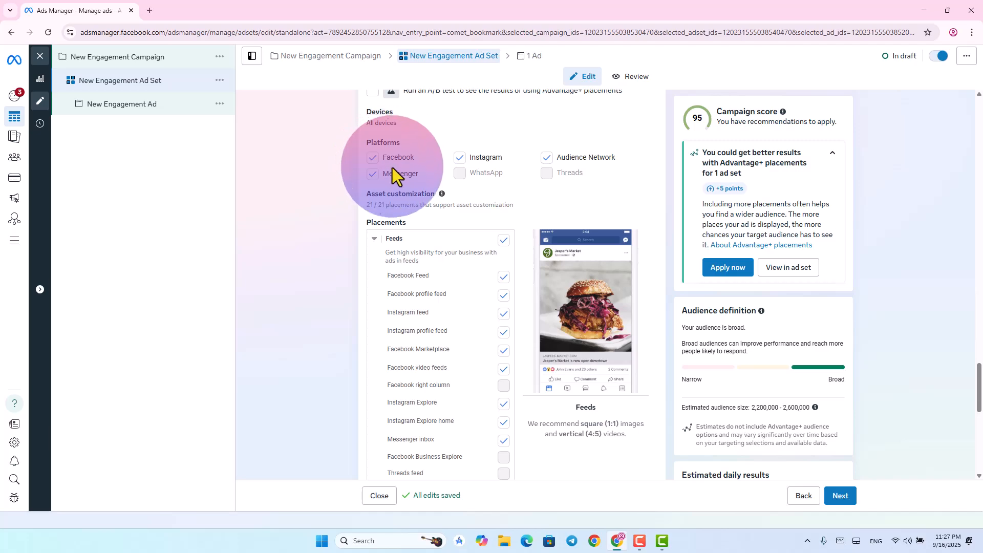
# Exclude Instagram from the ad set's platforms and review the remaining placements across feeds, stories, reels, search results and apps
pyautogui.click(460, 158)
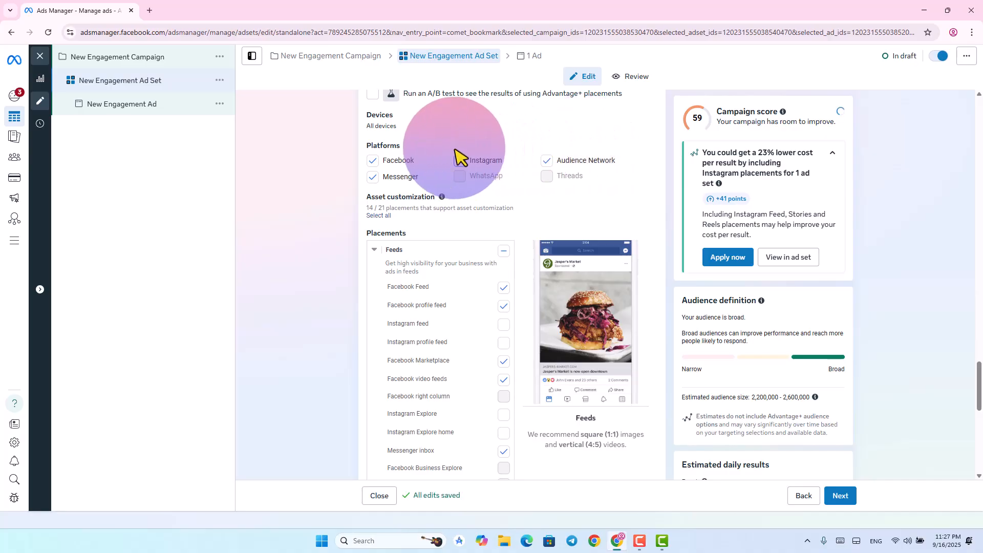
pyautogui.scroll(-1, 447, 309)
pyautogui.scroll(-8, 450, 312)
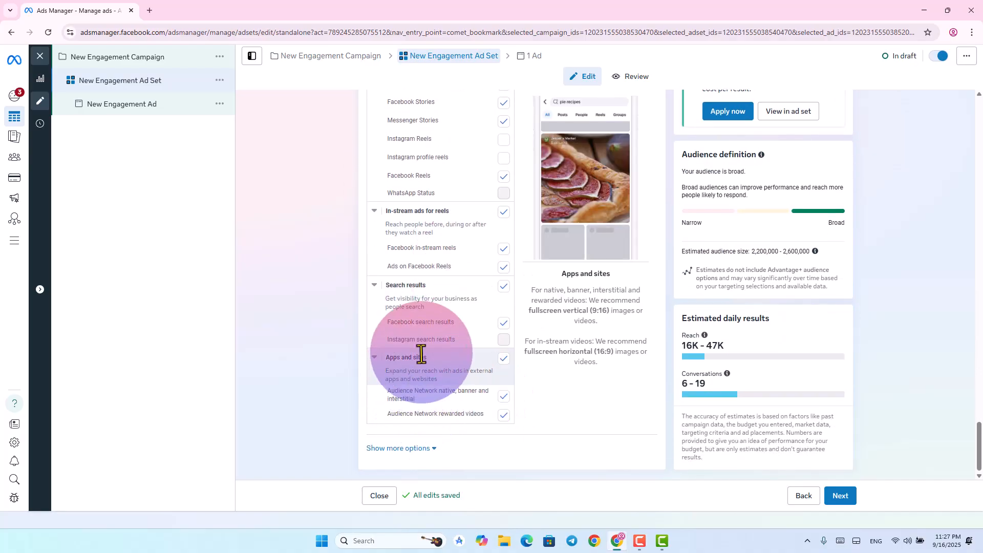
pyautogui.scroll(8, 423, 347)
pyautogui.scroll(-2, 462, 352)
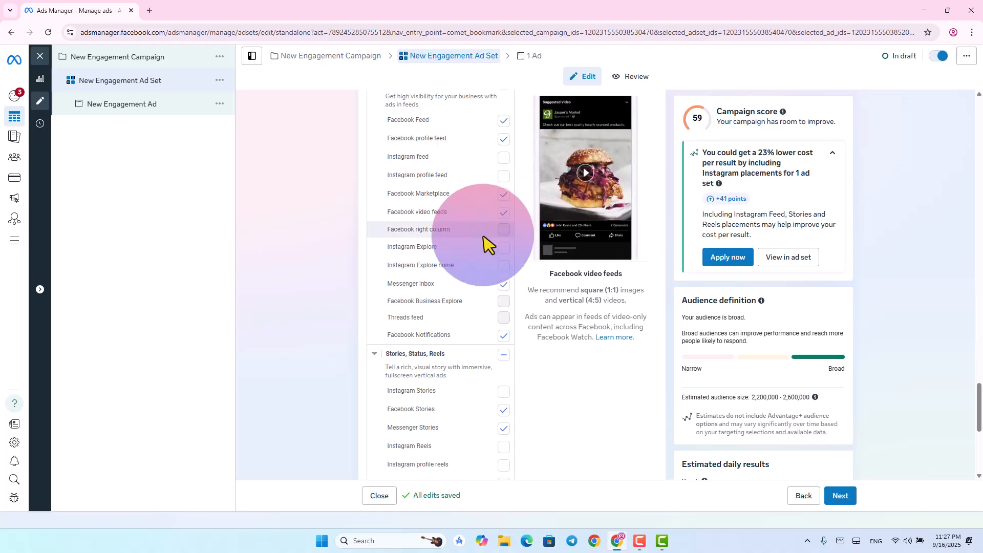
pyautogui.scroll(-1, 431, 358)
pyautogui.scroll(-2, 394, 374)
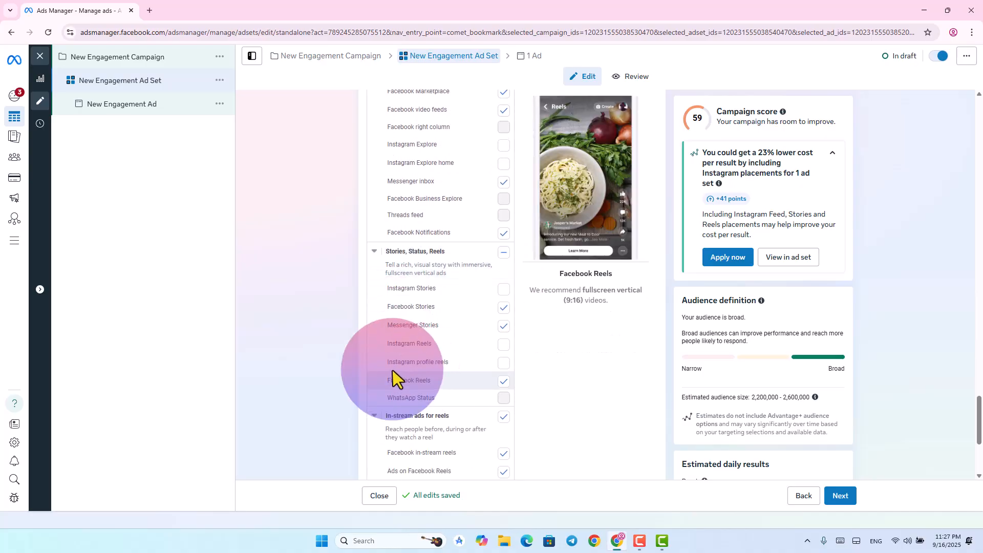
pyautogui.scroll(8, 394, 374)
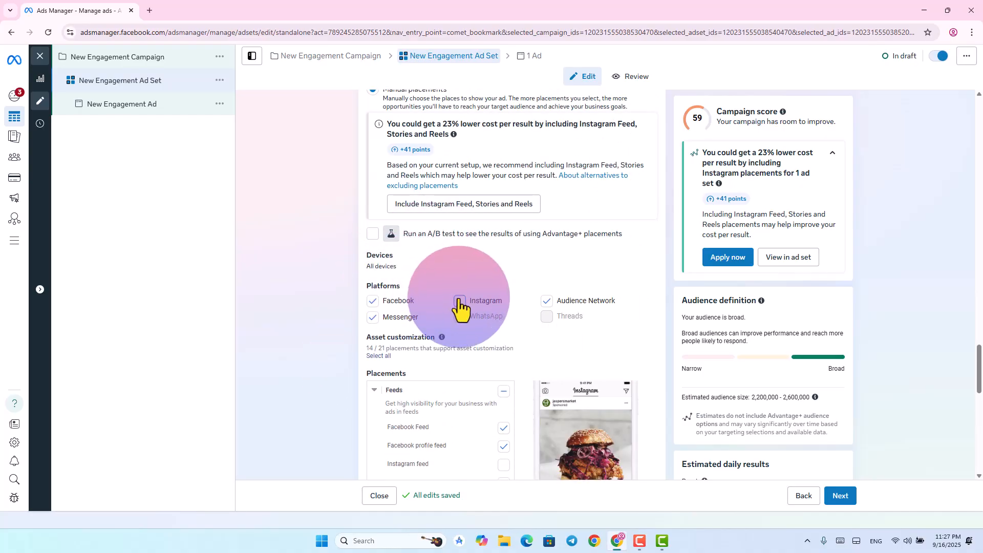
pyautogui.scroll(-4, 405, 350)
pyautogui.scroll(-8, 406, 350)
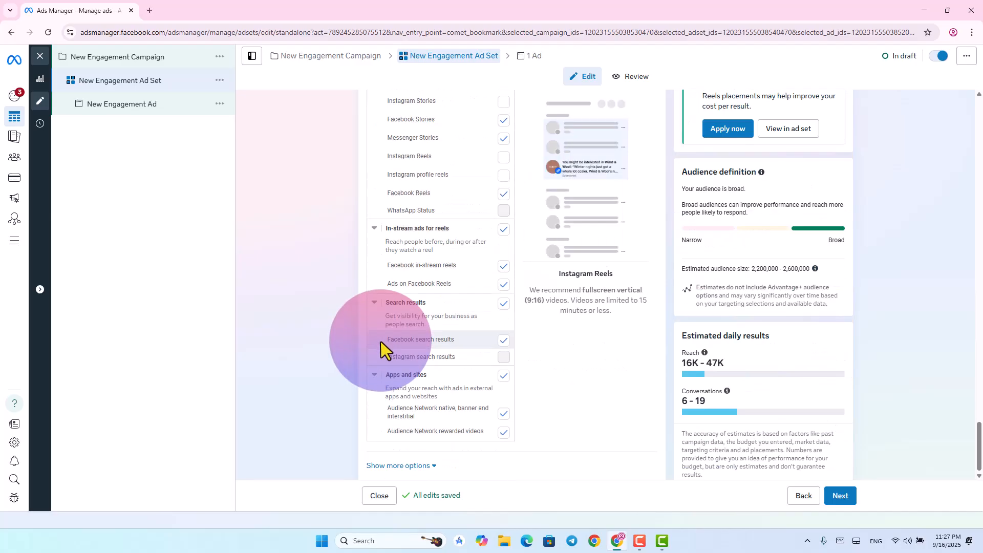
pyautogui.scroll(8, 392, 349)
pyautogui.scroll(5, 368, 349)
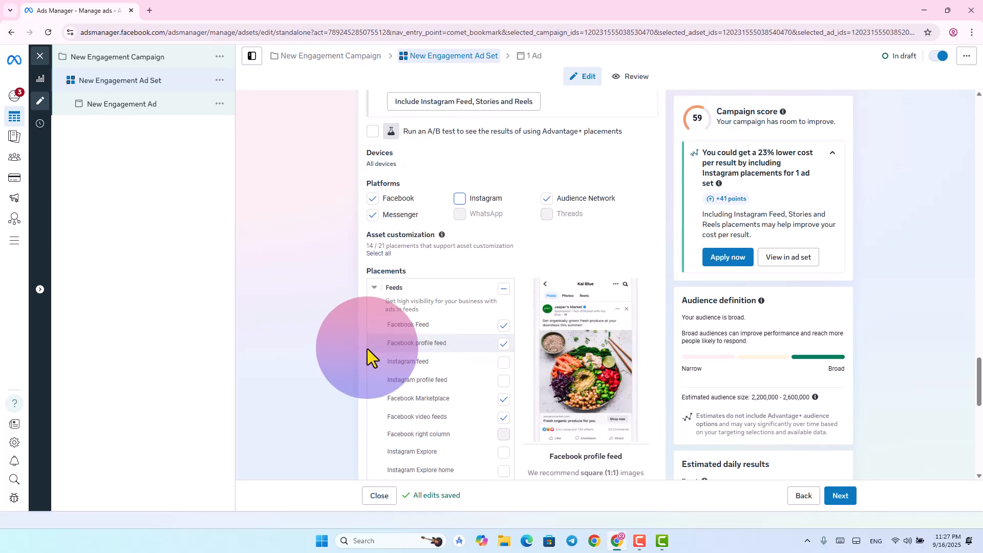
# Review the ad set's budget, schedule, locations, age, gender and detailed targeting interests
pyautogui.scroll(8, 445, 274)
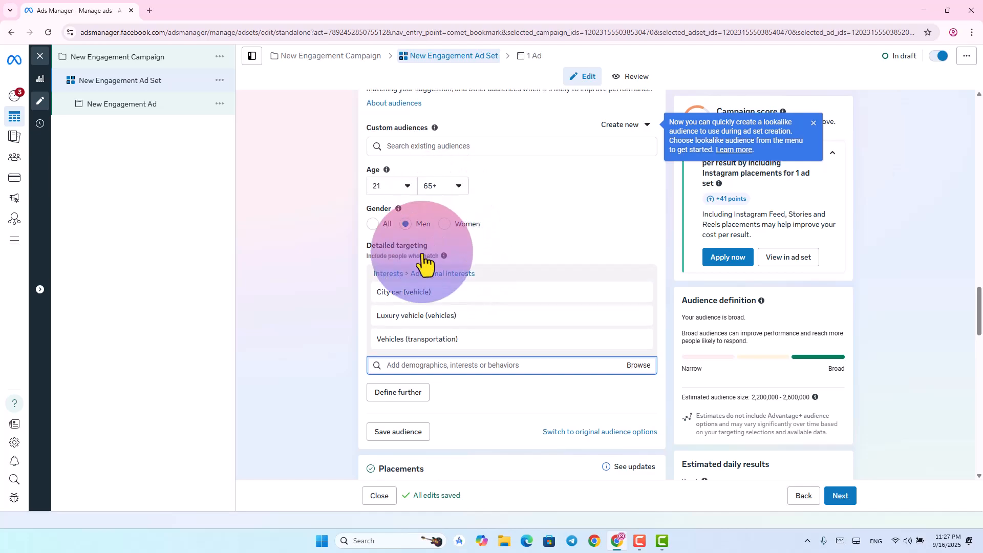
pyautogui.scroll(10, 424, 263)
pyautogui.scroll(5, 423, 274)
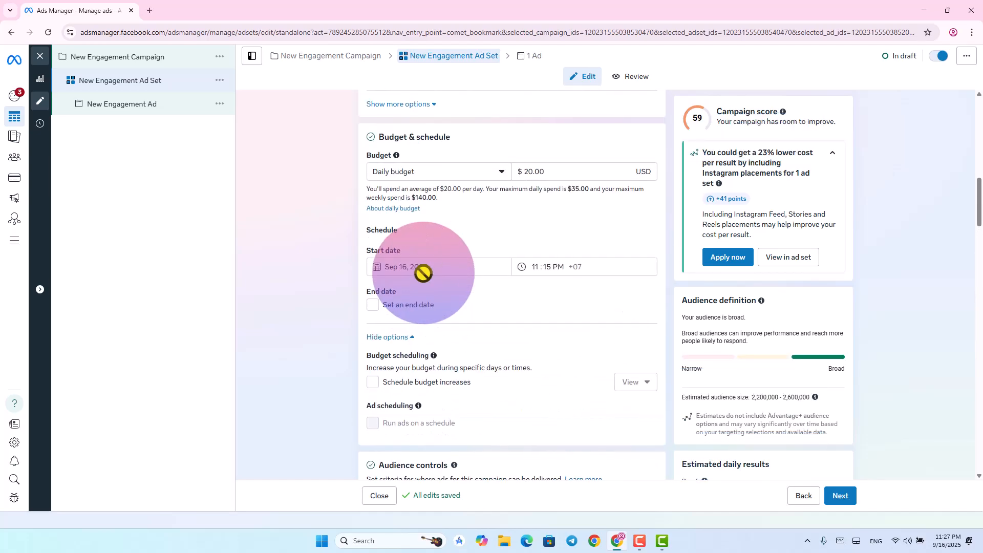
pyautogui.scroll(-1, 515, 296)
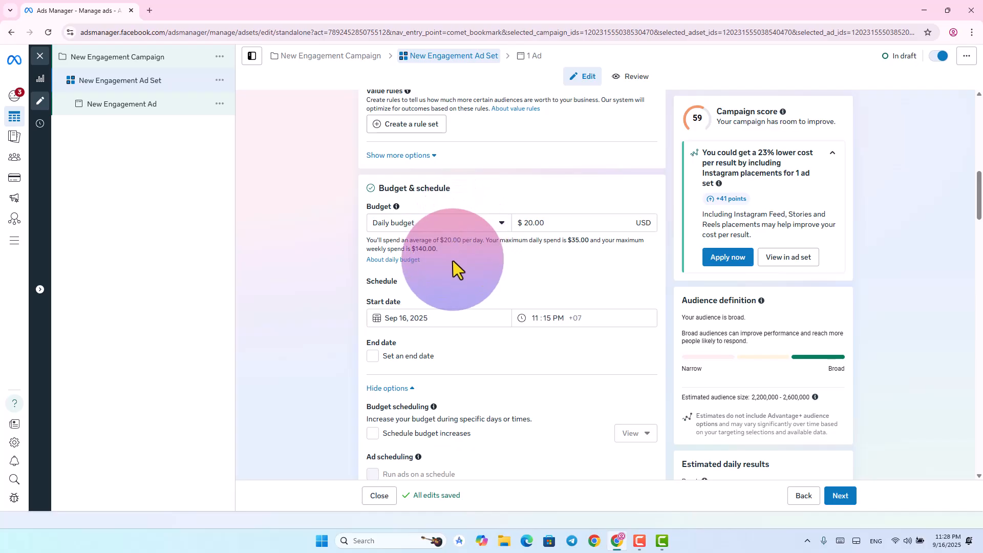
pyautogui.scroll(-3, 453, 275)
pyautogui.scroll(-3, 452, 275)
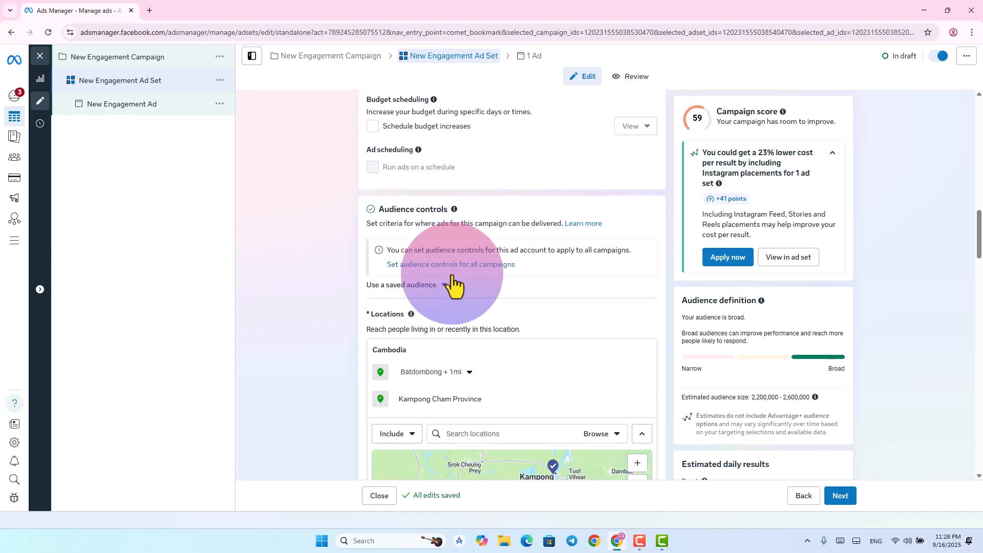
pyautogui.scroll(-3, 451, 281)
pyautogui.scroll(-7, 449, 282)
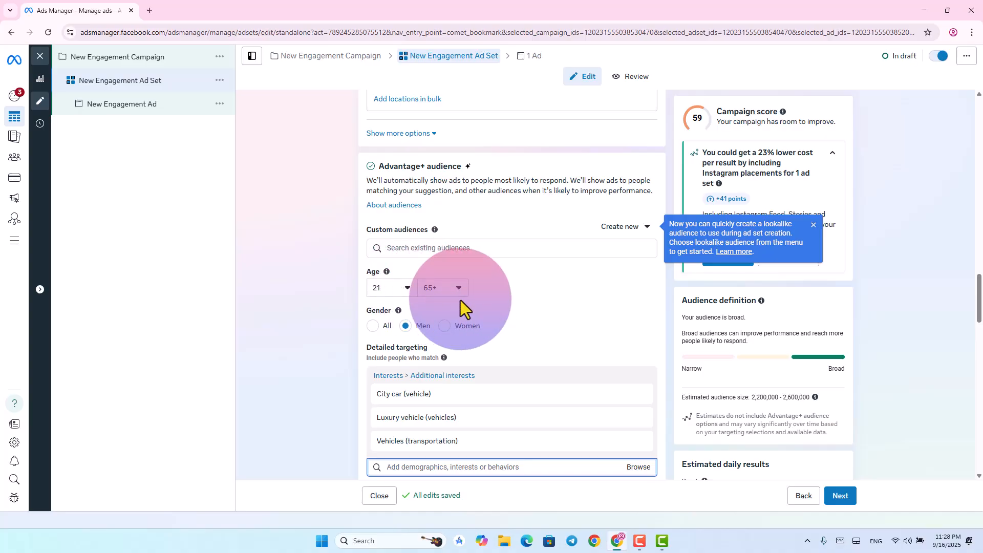
pyautogui.scroll(-3, 460, 300)
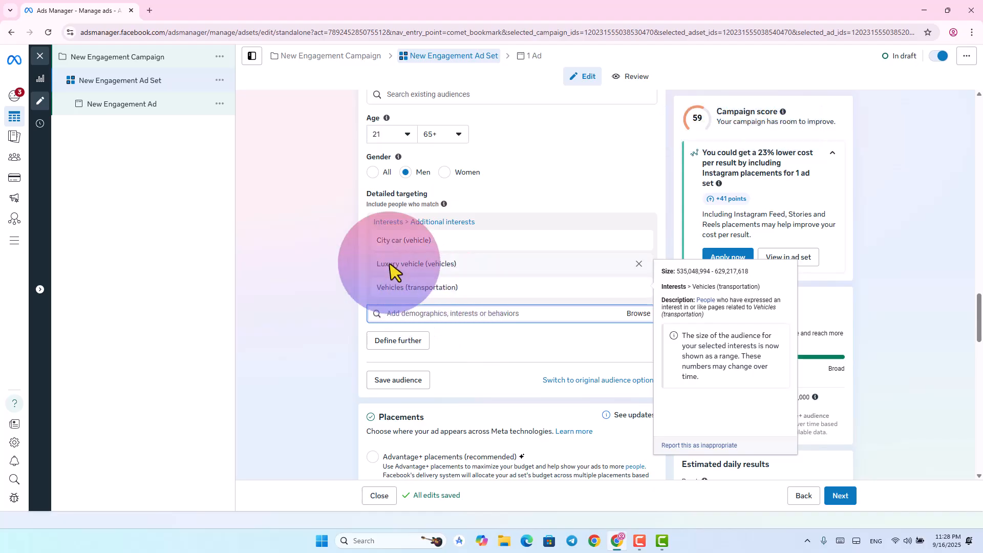
pyautogui.moveTo(468, 269)
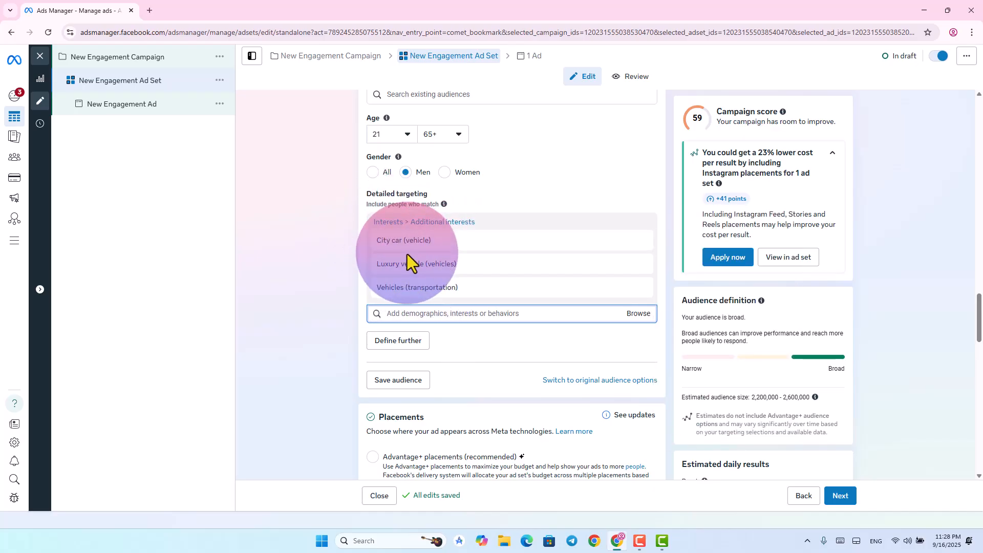
pyautogui.moveTo(408, 258)
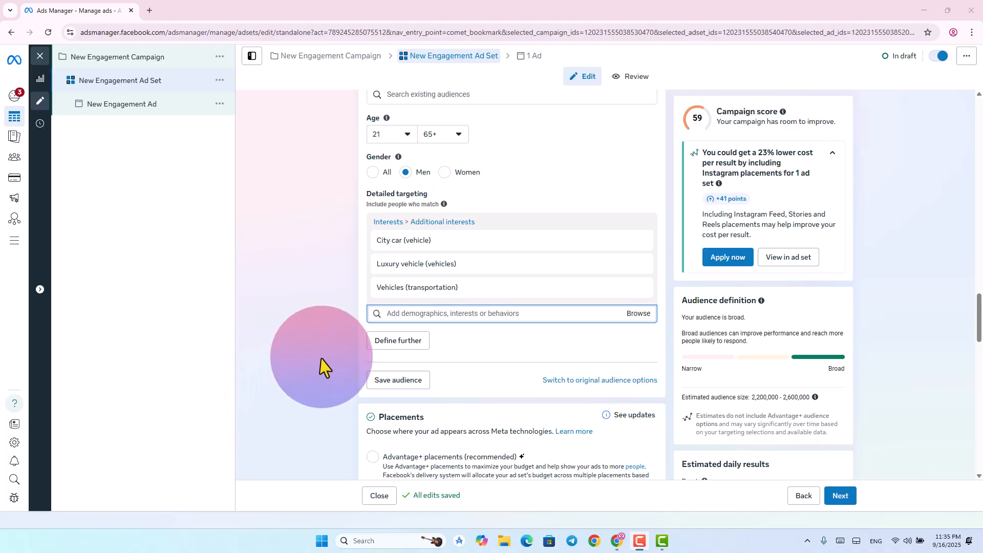
# Check the manual placement selections through to the end of the ad set and continue to the ad level
pyautogui.scroll(-4, 349, 336)
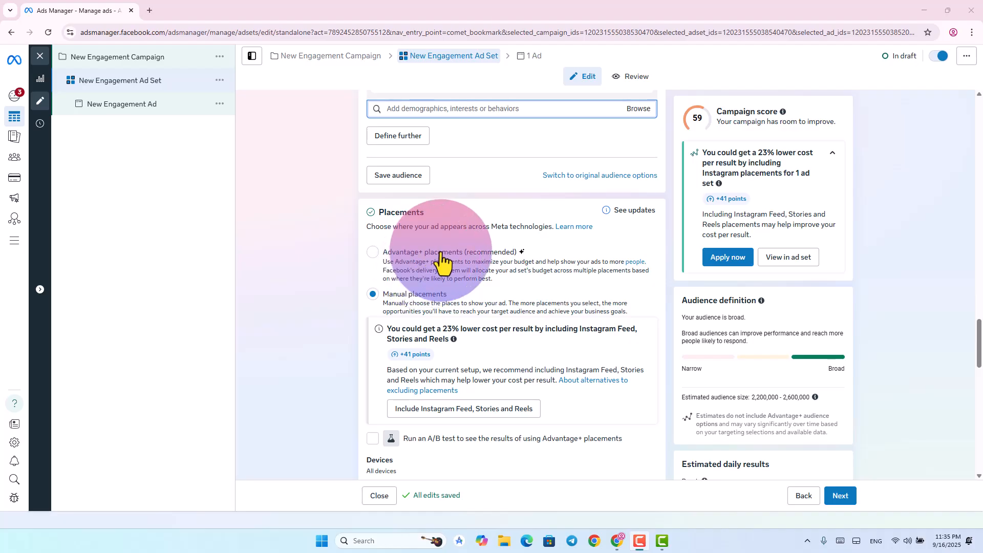
pyautogui.scroll(-3, 439, 263)
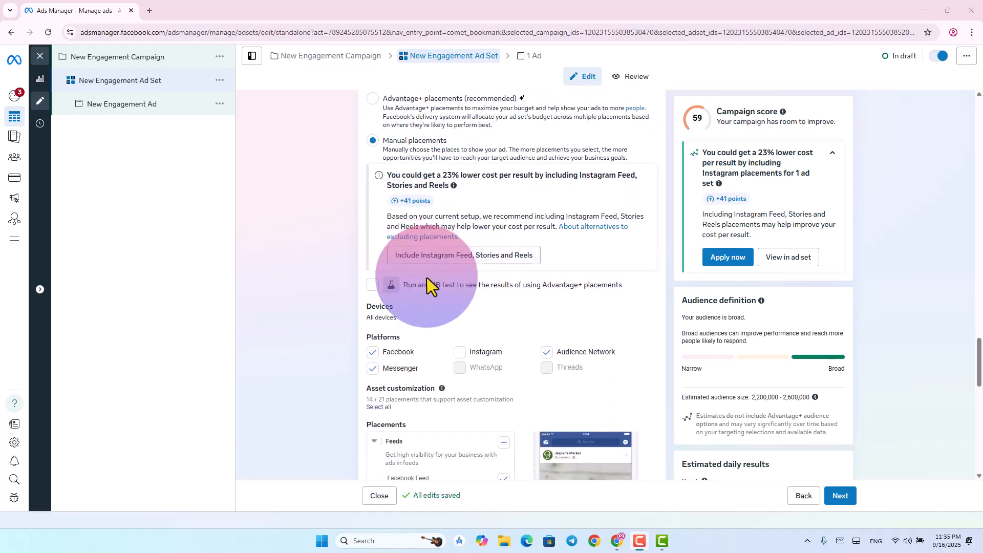
pyautogui.scroll(3, 405, 299)
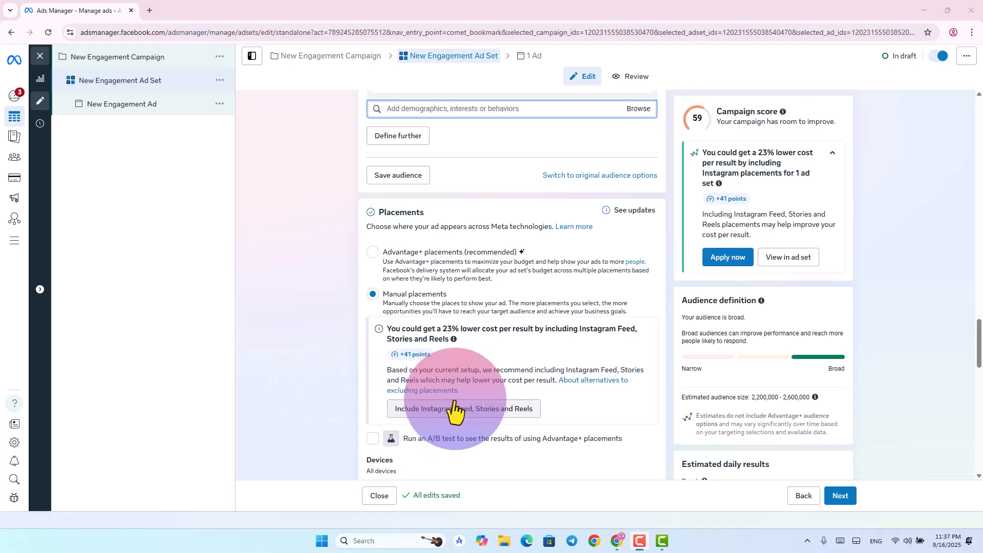
pyautogui.scroll(-2, 450, 416)
pyautogui.scroll(-10, 457, 407)
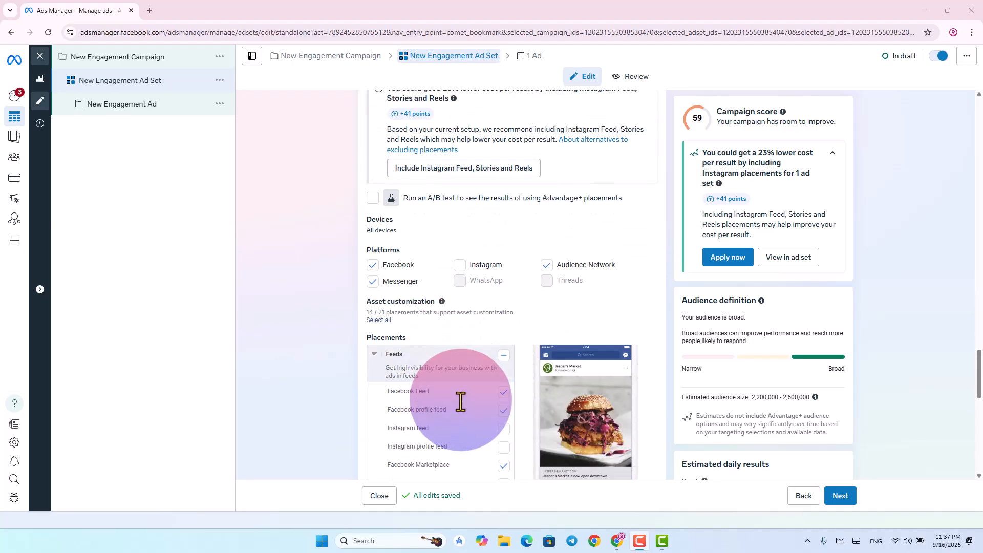
pyautogui.scroll(-1, 466, 410)
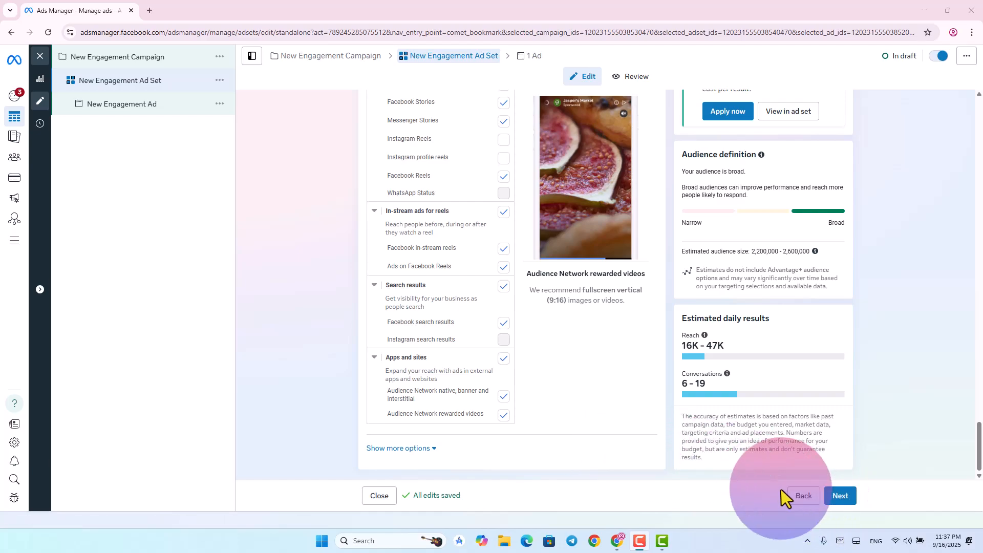
pyautogui.scroll(4, 709, 424)
pyautogui.scroll(-5, 762, 439)
pyautogui.click(840, 495)
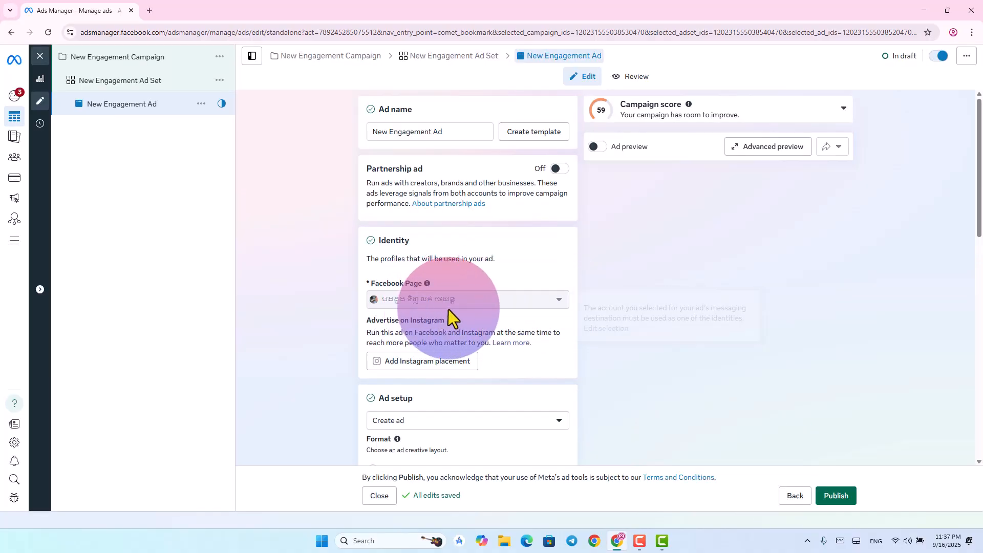
# Change the ad setup from creating an ad to Use existing post
pyautogui.scroll(-3, 472, 292)
pyautogui.scroll(-1, 474, 296)
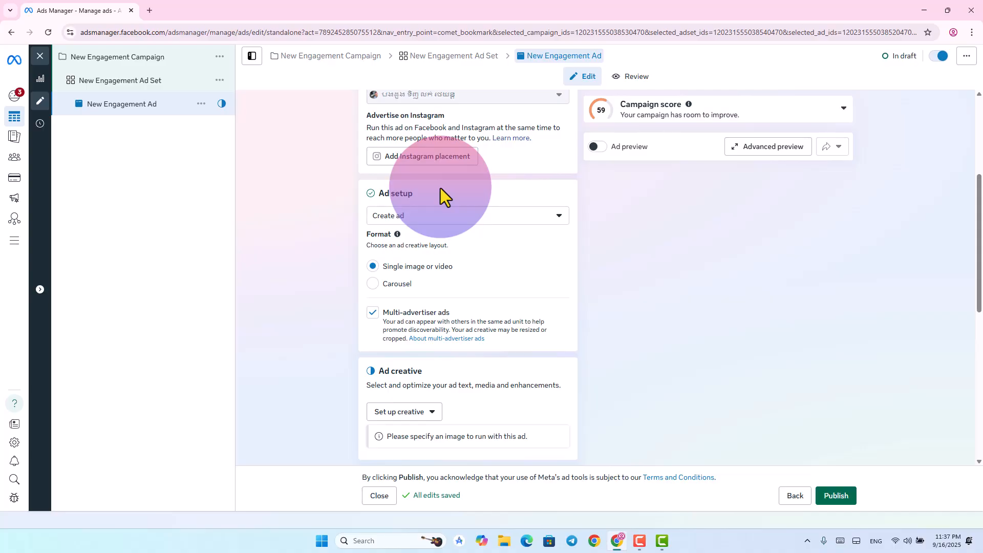
pyautogui.scroll(2, 448, 245)
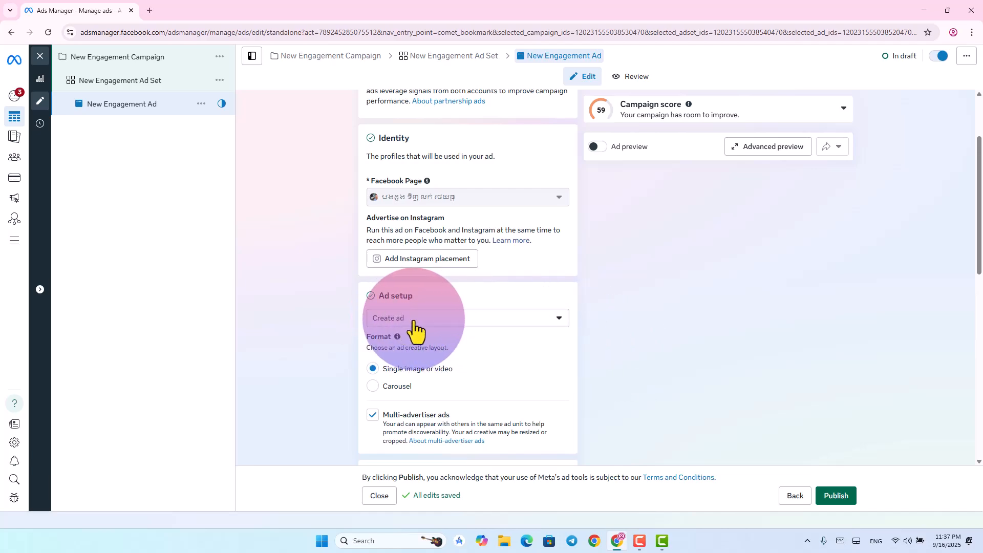
pyautogui.click(557, 321)
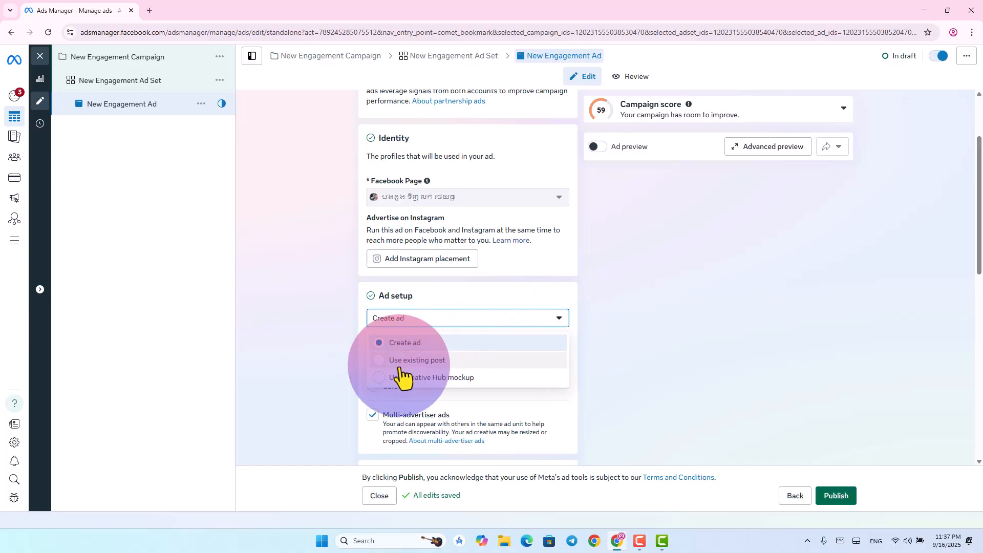
pyautogui.click(433, 361)
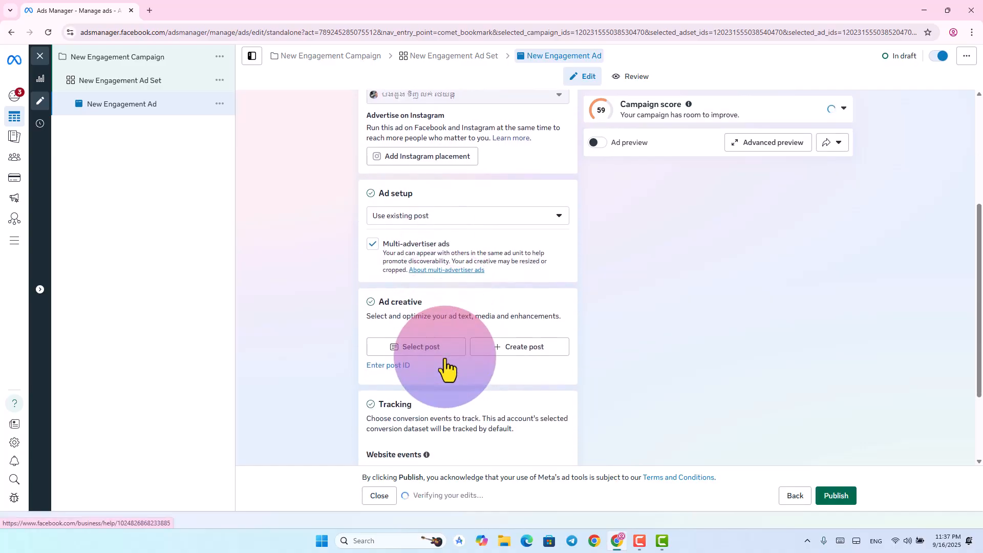
# Choose the published Facebook album post of the silver car dated Sep 15, 2025 as the ad's creative
pyautogui.click(417, 348)
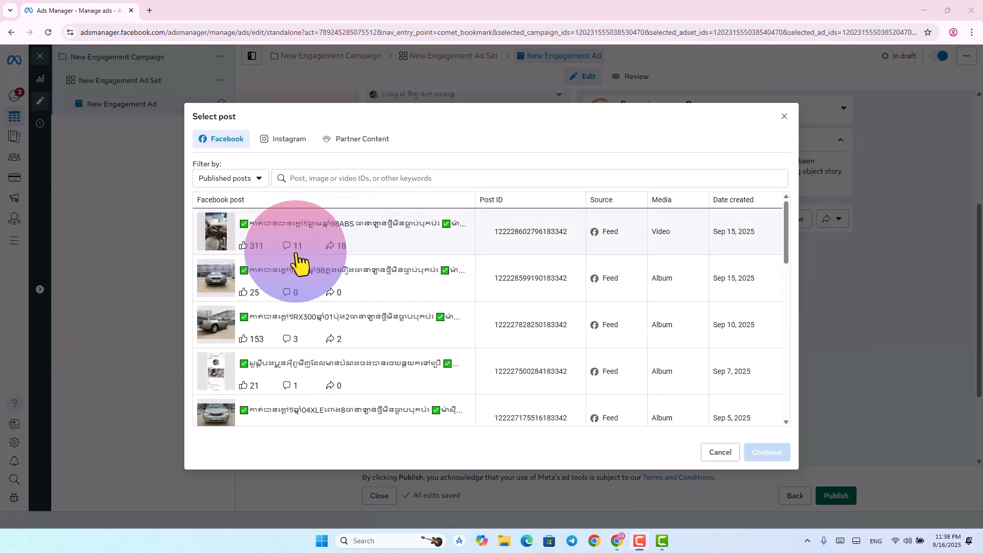
pyautogui.scroll(-2, 306, 254)
pyautogui.scroll(-2, 302, 272)
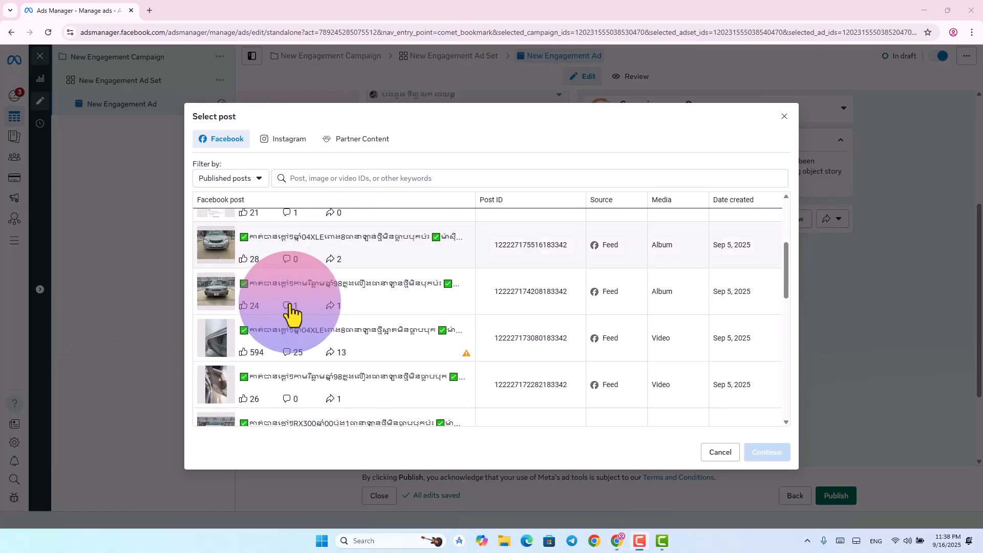
pyautogui.scroll(5, 289, 313)
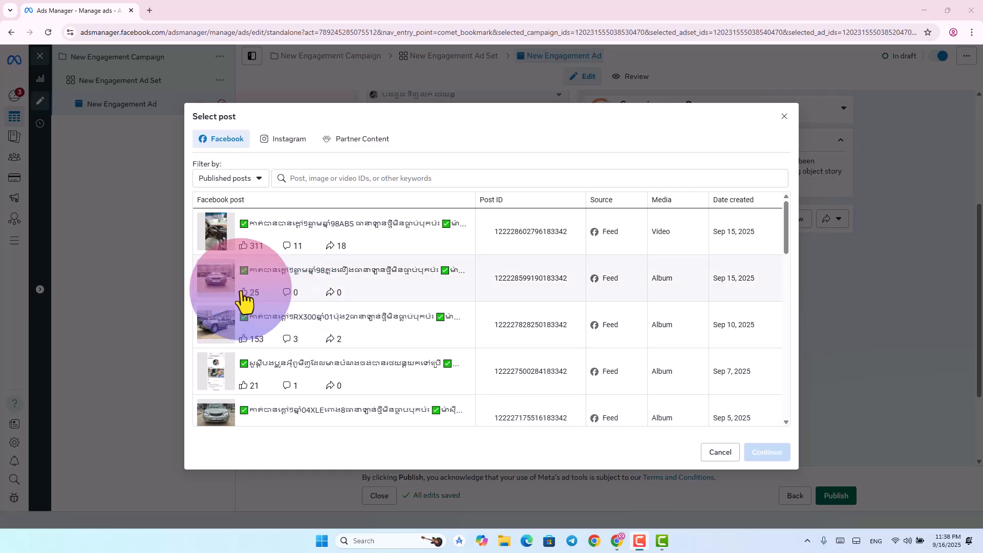
pyautogui.click(373, 297)
pyautogui.click(769, 452)
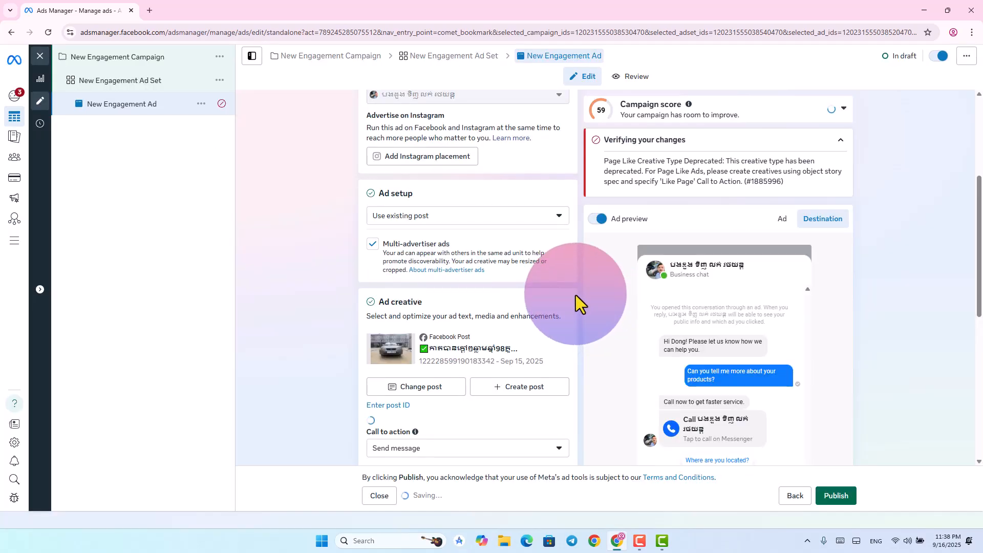
# Review the ad creative settings and switch the preview from the message destination to the ad itself
pyautogui.scroll(-3, 760, 253)
pyautogui.scroll(5, 494, 287)
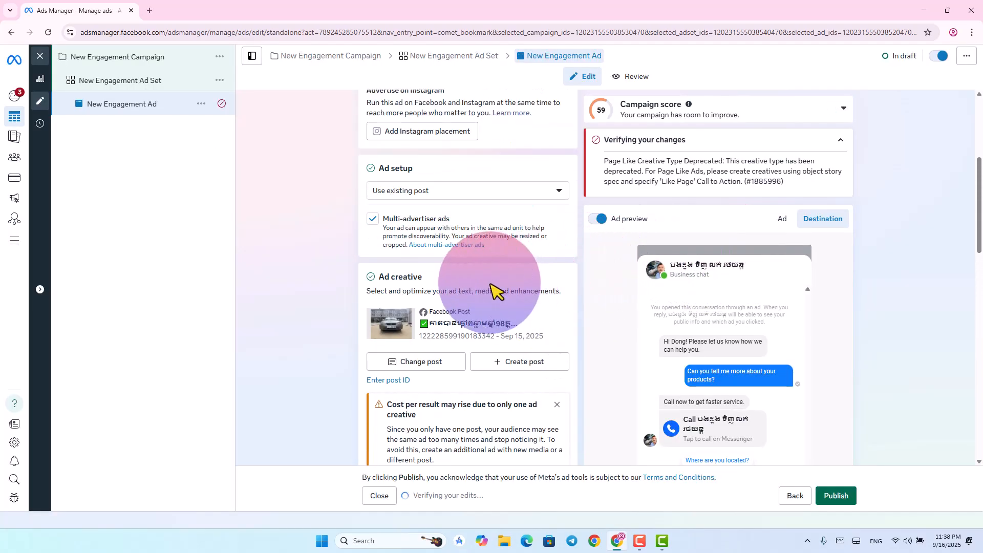
pyautogui.scroll(-3, 408, 320)
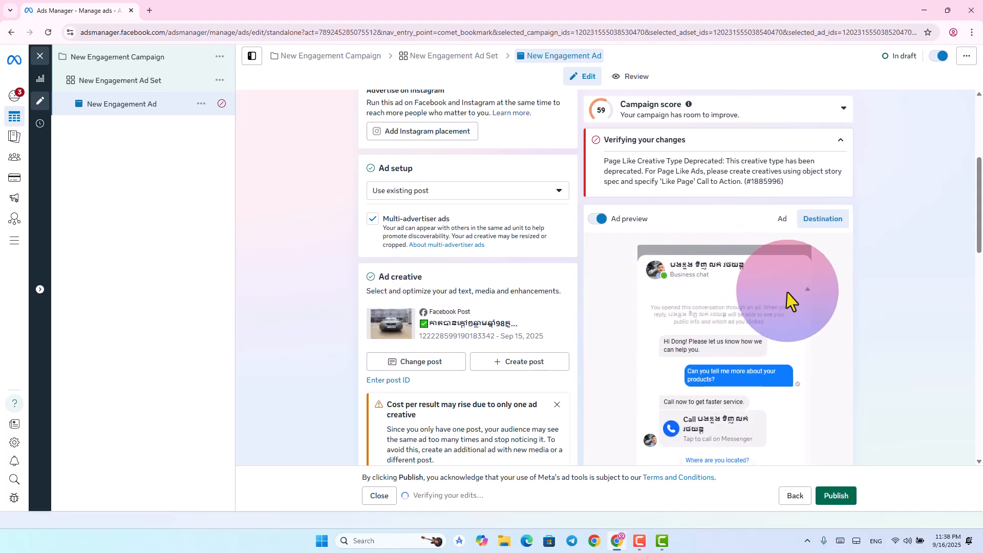
pyautogui.scroll(-1, 717, 338)
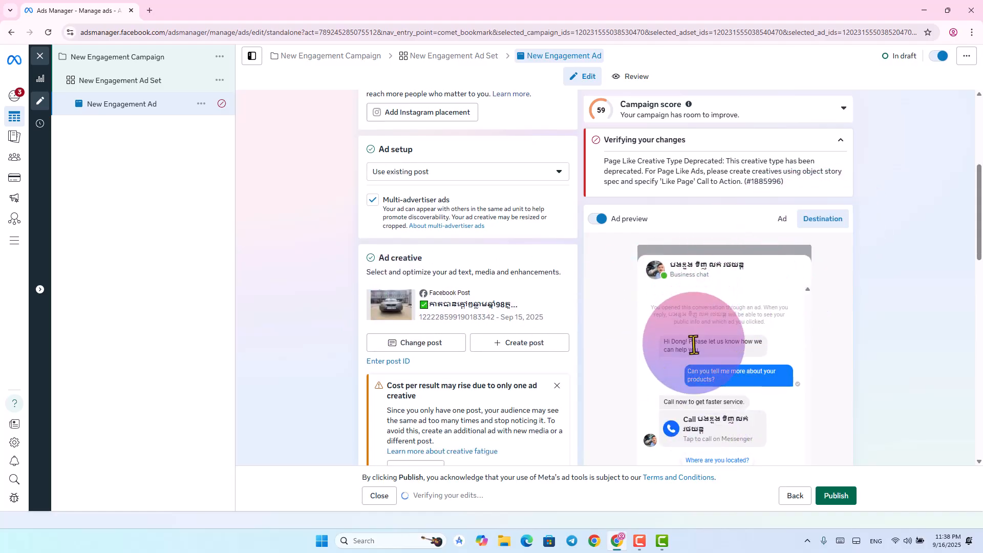
pyautogui.click(782, 220)
pyautogui.scroll(-1, 704, 296)
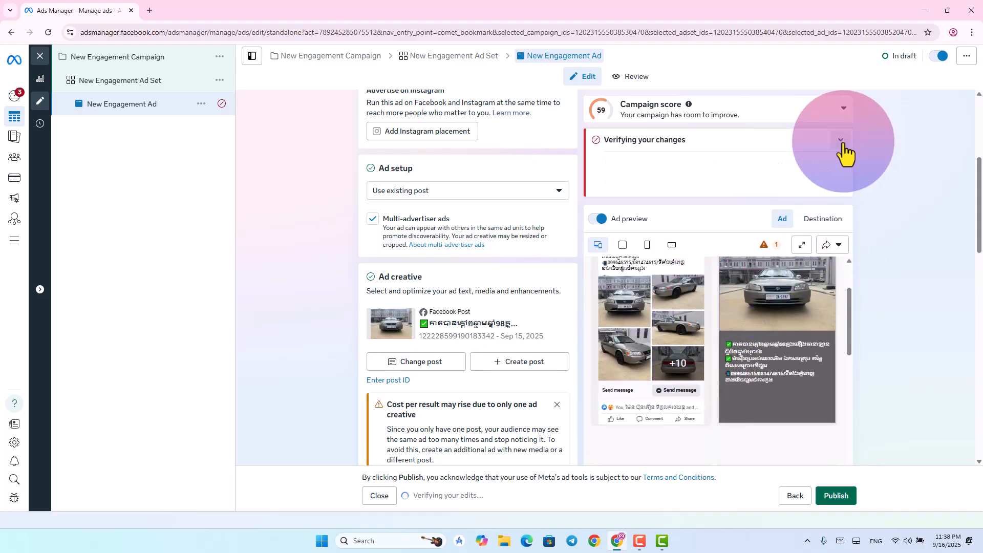
# Collapse the Verifying your changes notice and dismiss the warning about using only one ad creative
pyautogui.click(842, 145)
pyautogui.scroll(-1, 743, 339)
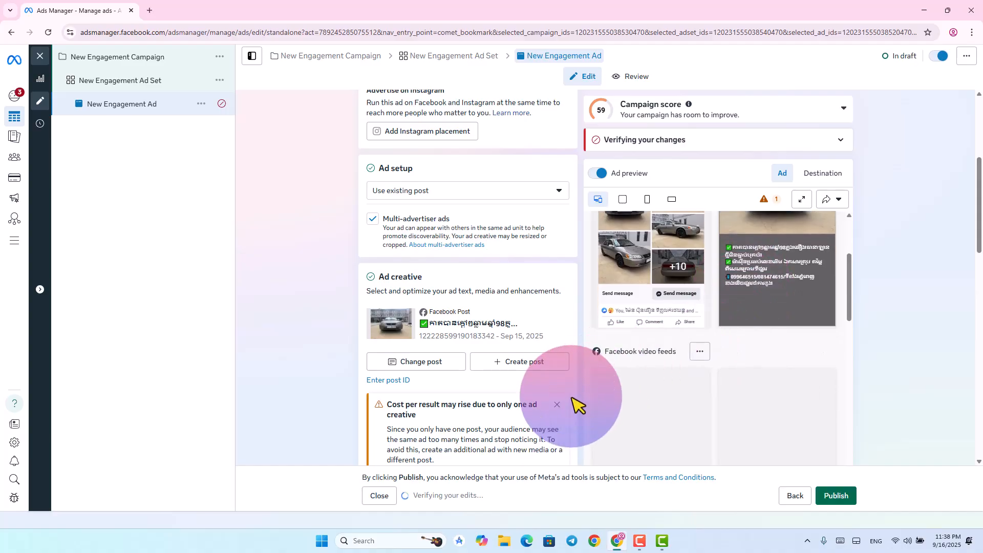
pyautogui.click(557, 405)
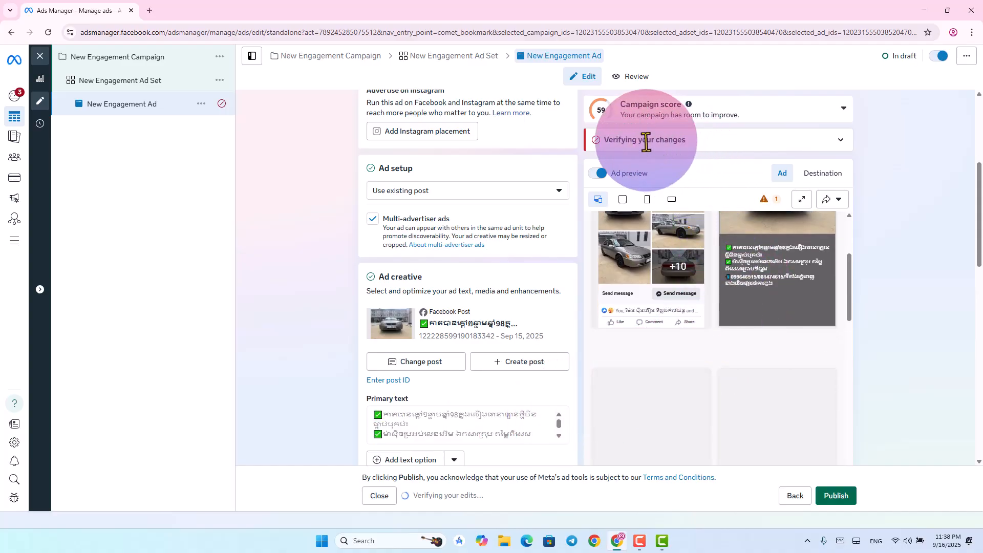
# Expand the Verifying your changes notice to read its details, and check the ad set's settings before returning to the ad
pyautogui.scroll(-3, 492, 363)
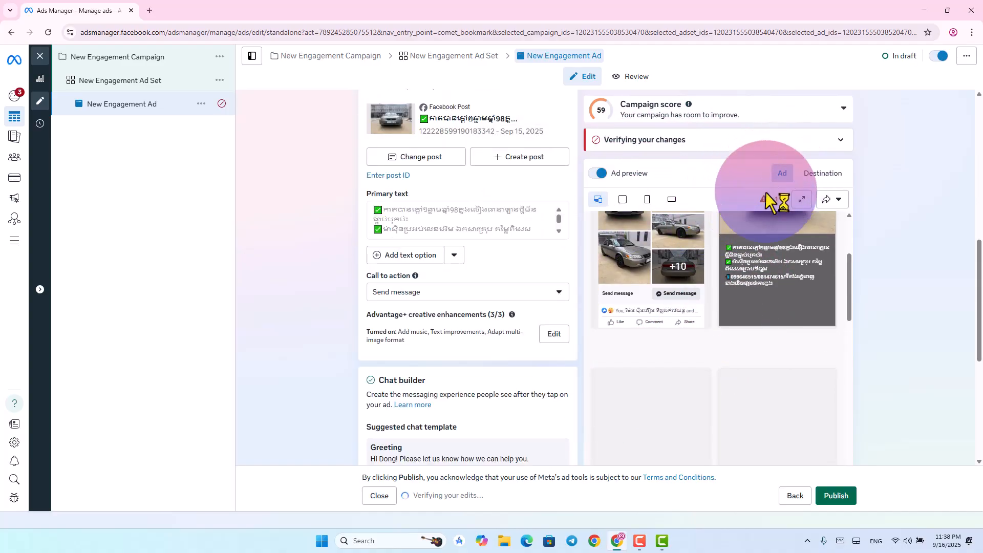
pyautogui.click(841, 144)
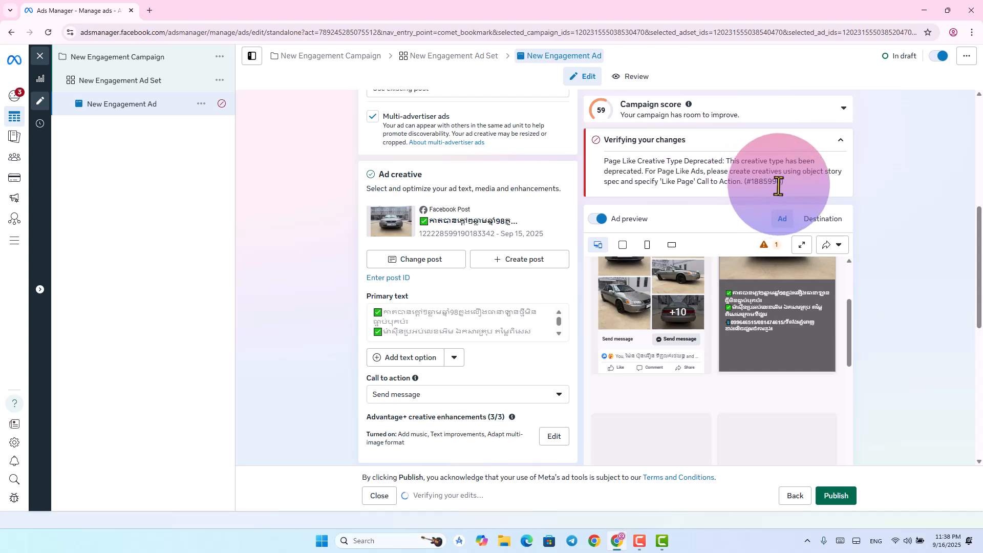
pyautogui.scroll(7, 598, 203)
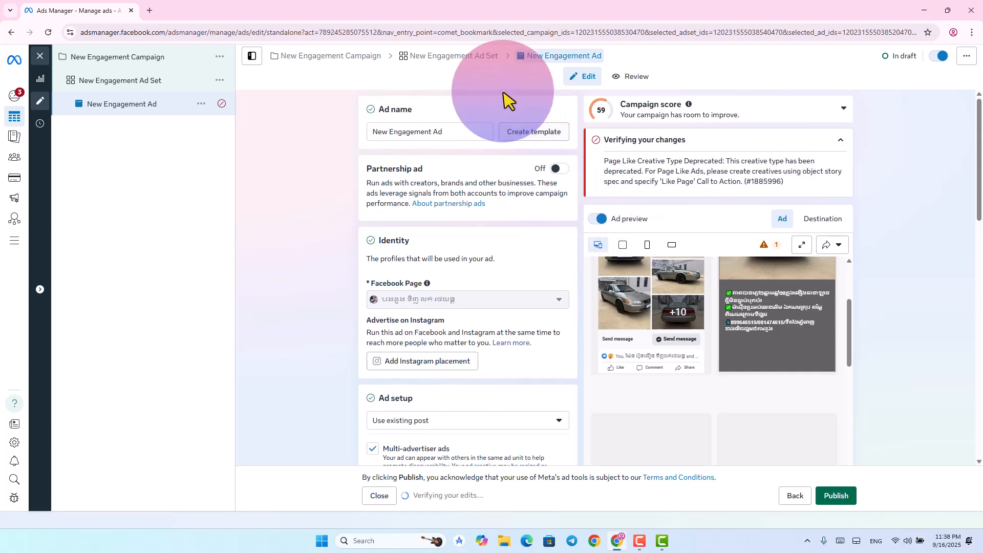
pyautogui.click(452, 57)
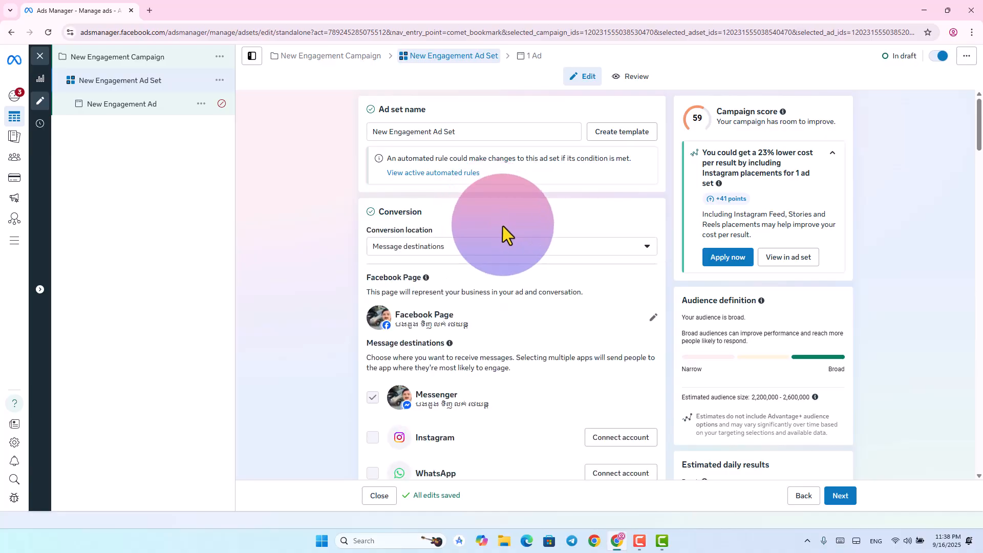
pyautogui.click(541, 63)
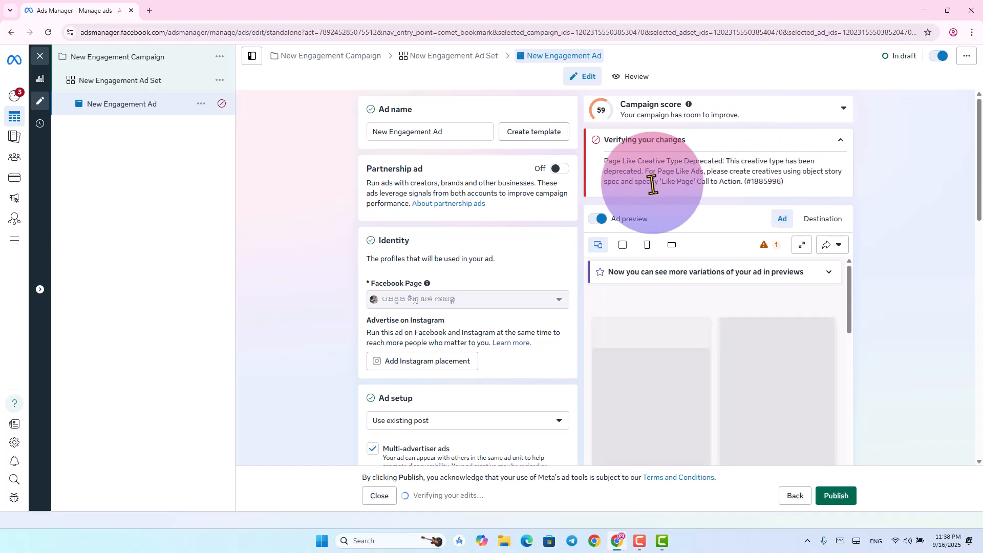
# Review the ad's call to action options and keep Send message selected
pyautogui.scroll(-4, 615, 329)
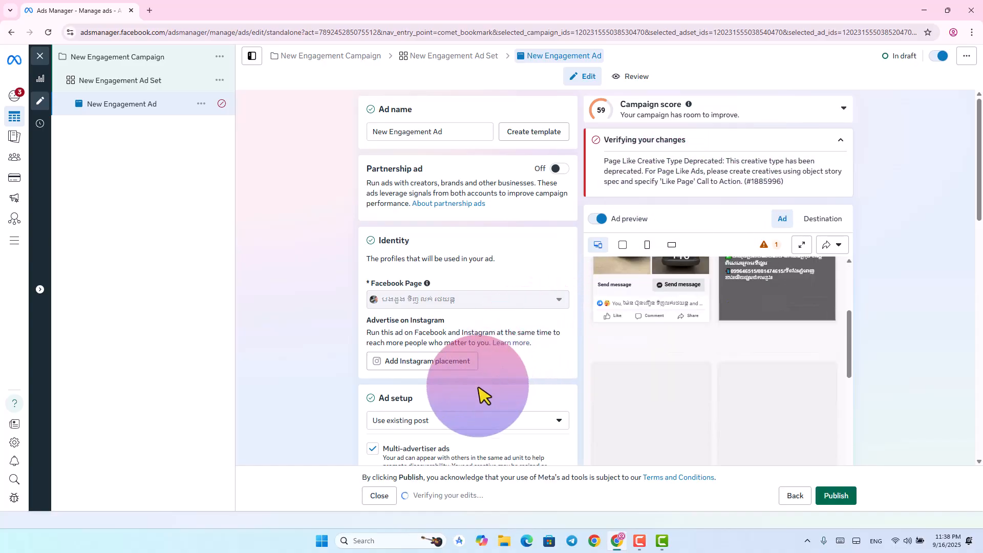
pyautogui.scroll(-4, 471, 384)
pyautogui.scroll(-2, 458, 365)
pyautogui.scroll(-2, 480, 352)
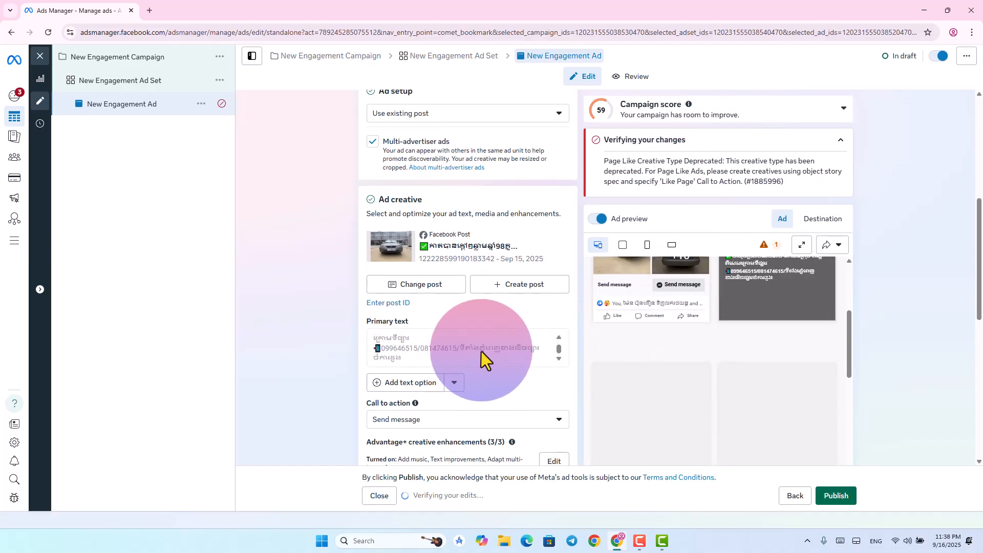
pyautogui.click(492, 425)
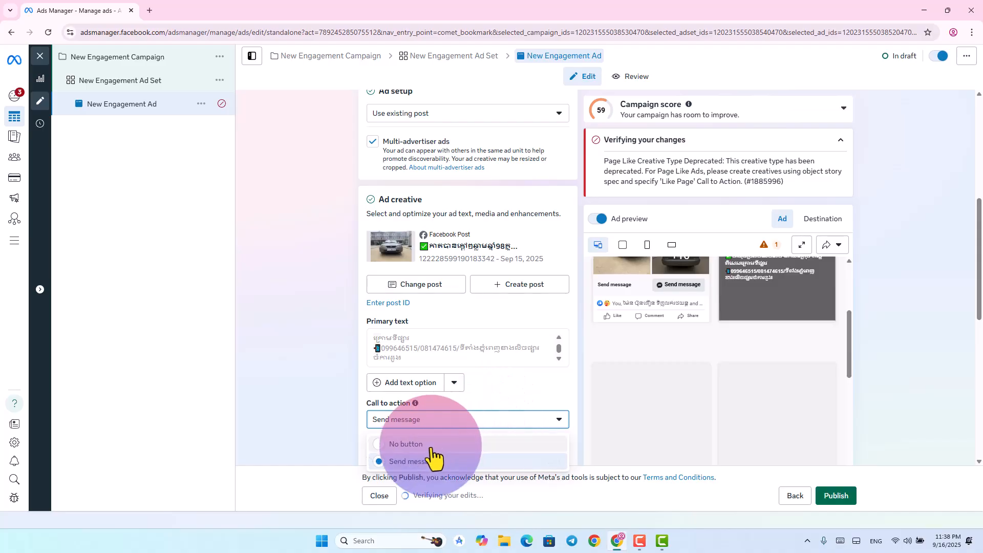
pyautogui.click(417, 463)
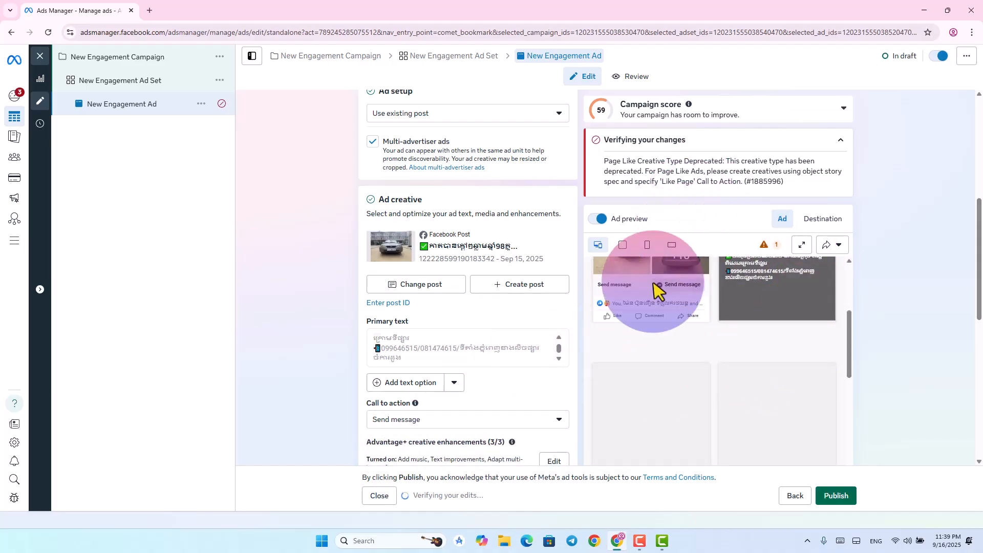
# Examine the ad's identity, setup and creative settings alongside the ad preview for the cause of the verification notice
pyautogui.scroll(4, 473, 318)
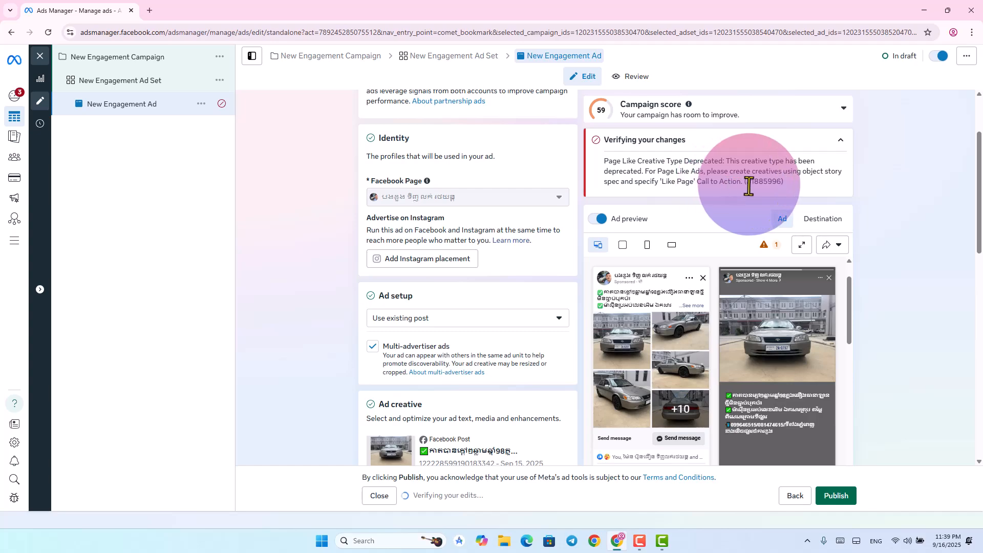
pyautogui.scroll(-5, 502, 333)
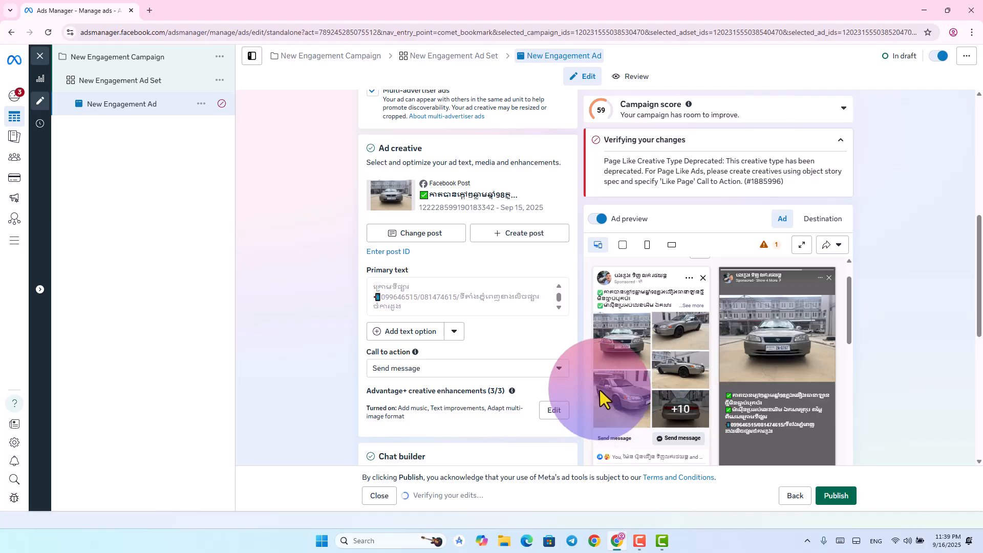
pyautogui.scroll(-5, 615, 392)
pyautogui.scroll(6, 465, 362)
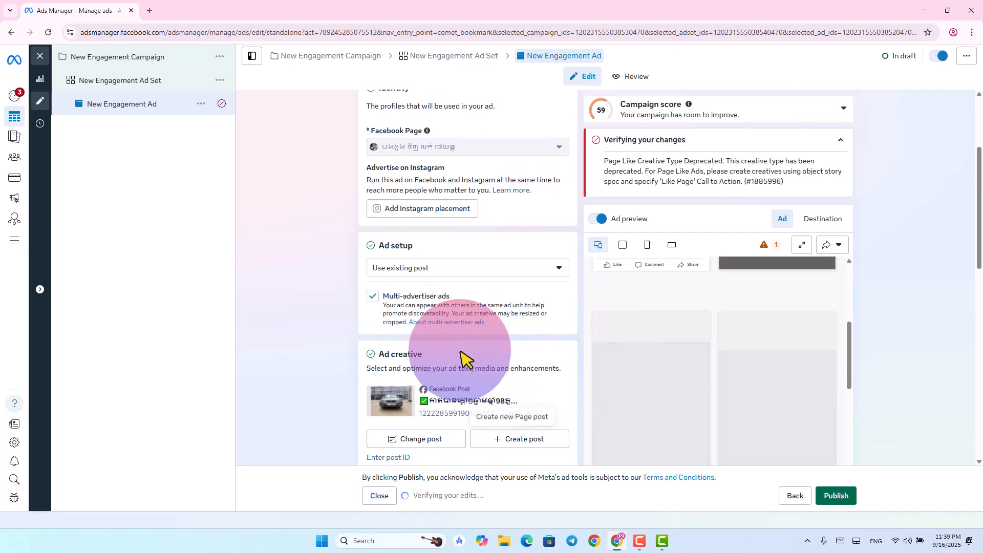